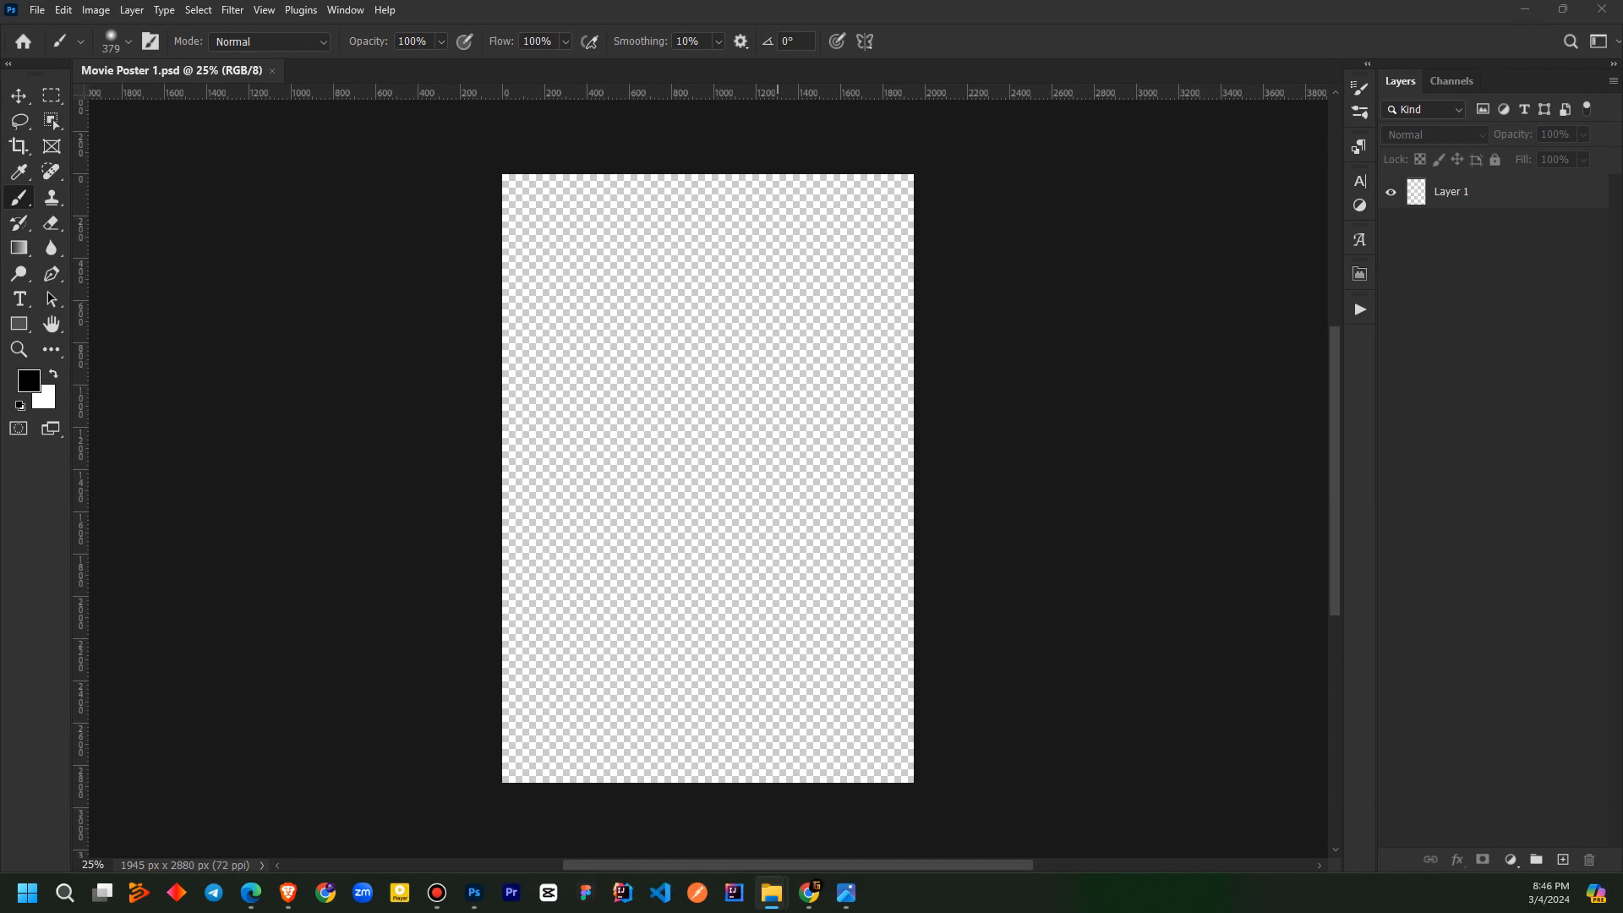
Place the photo of the bearded man in the poster and enlarge it to span the canvas width, aligned with the bottom edge
{"action": "left_click_drag", "start_coordinate": [736, 778], "coordinate": [707, 616]}
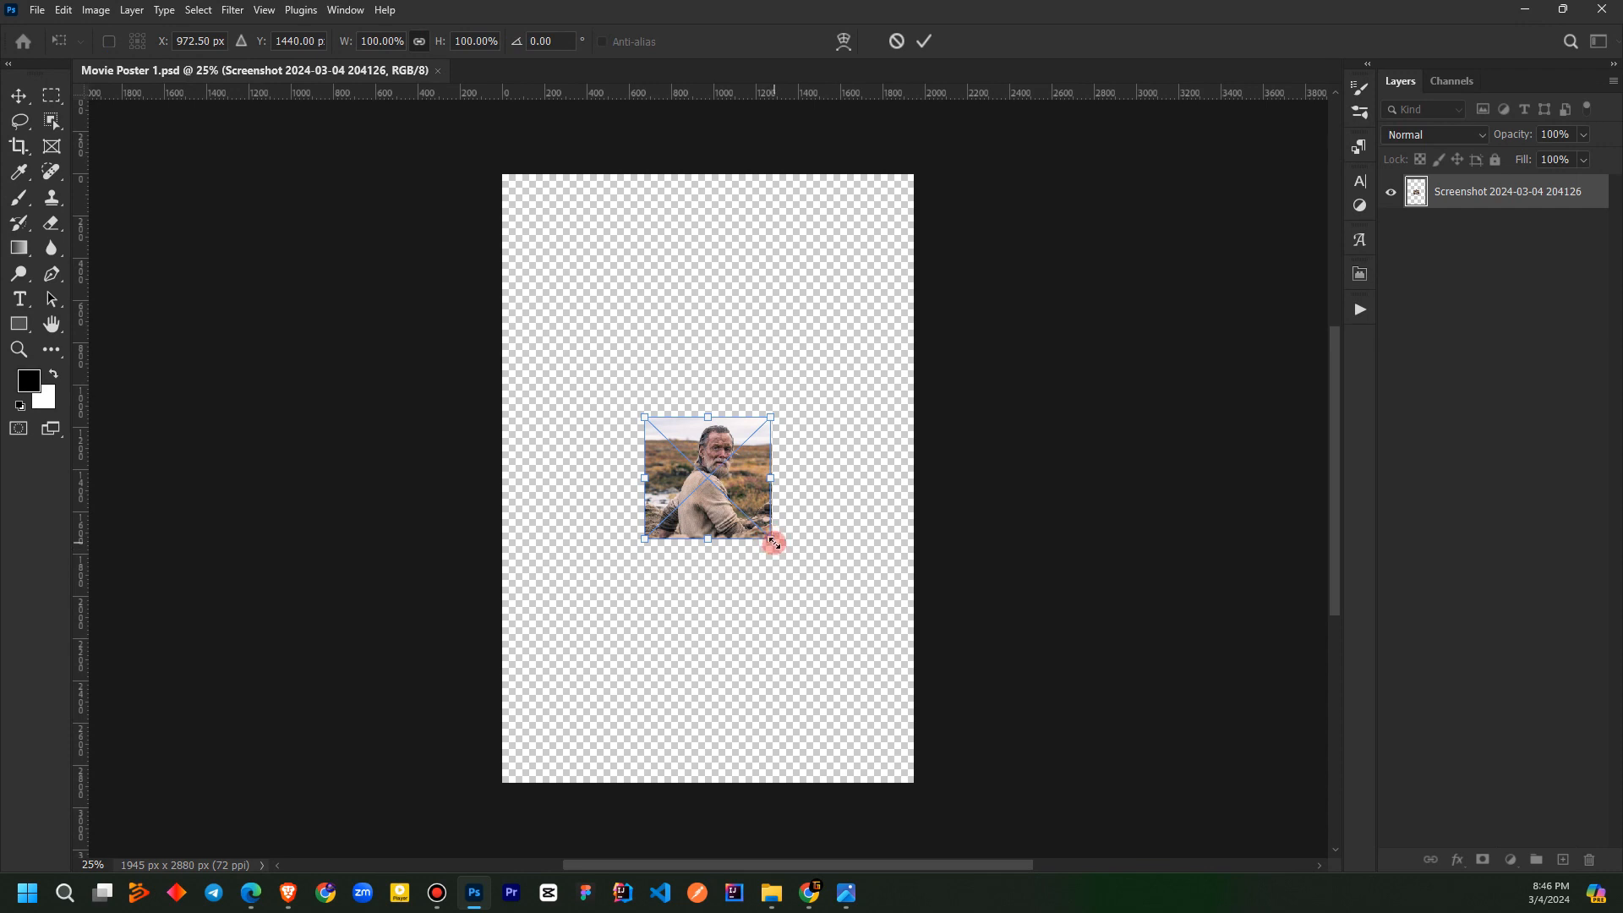
{"action": "left_click_drag", "start_coordinate": [773, 543], "coordinate": [859, 763]}
{"action": "left_click_drag", "start_coordinate": [731, 632], "coordinate": [700, 725]}
{"action": "left_click_drag", "start_coordinate": [666, 370], "coordinate": [633, 272]}
{"action": "key", "text": "Return"}
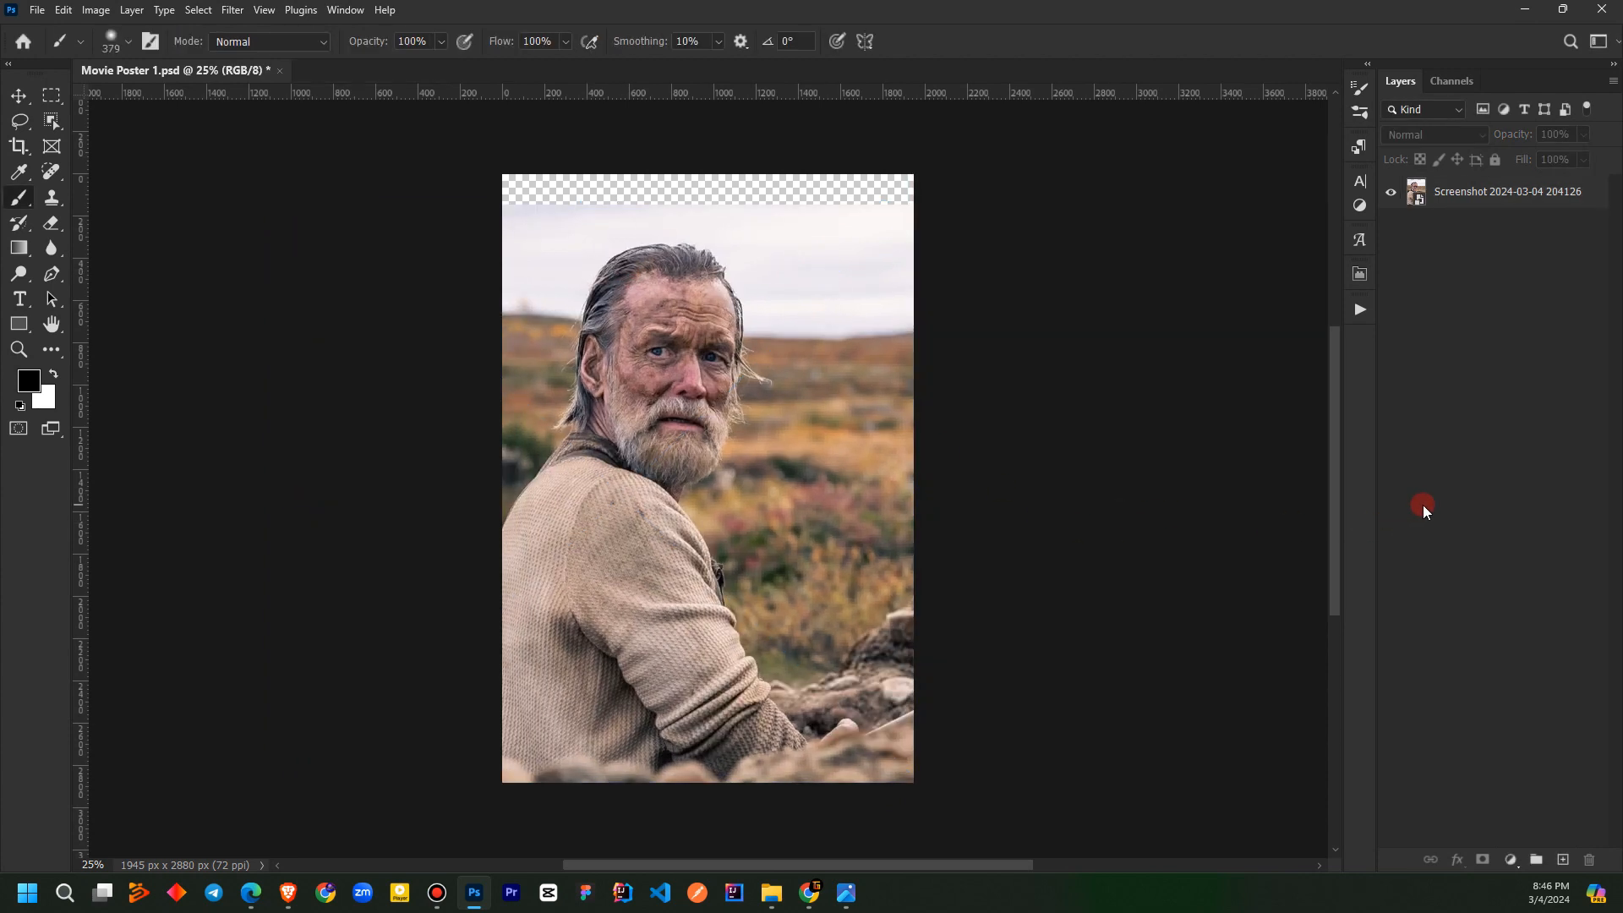
Select the man with the Object Selection tool and add a layer mask that hides his photo's background
{"action": "left_click", "coordinate": [1464, 205]}
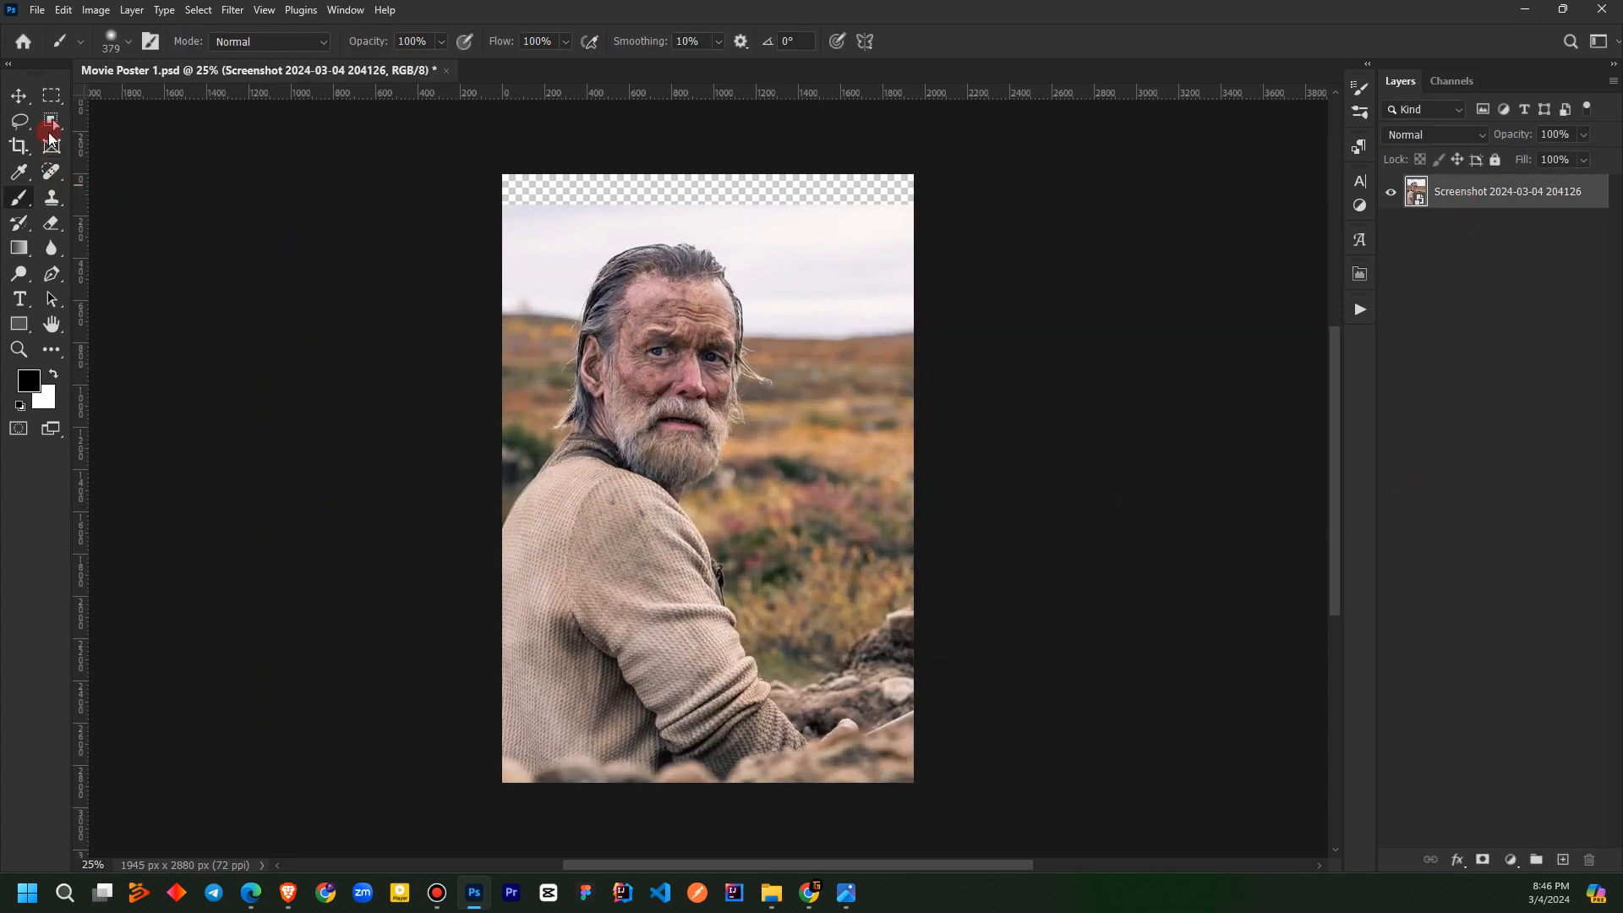
{"action": "left_click_drag", "start_coordinate": [51, 125], "coordinate": [131, 130]}
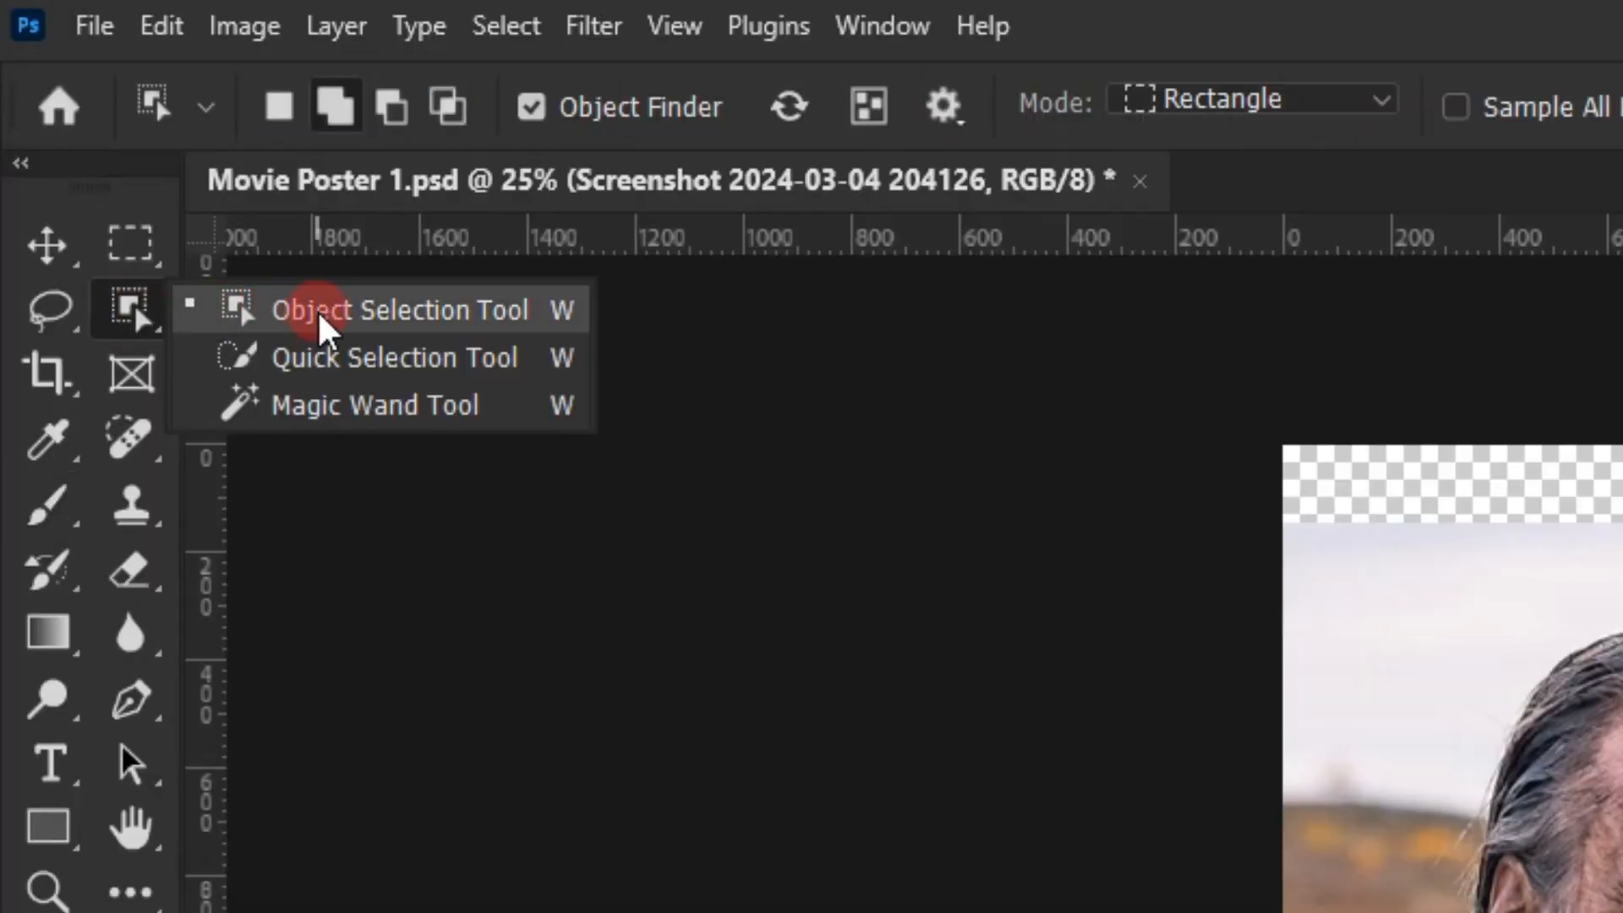
{"action": "left_click", "coordinate": [322, 330]}
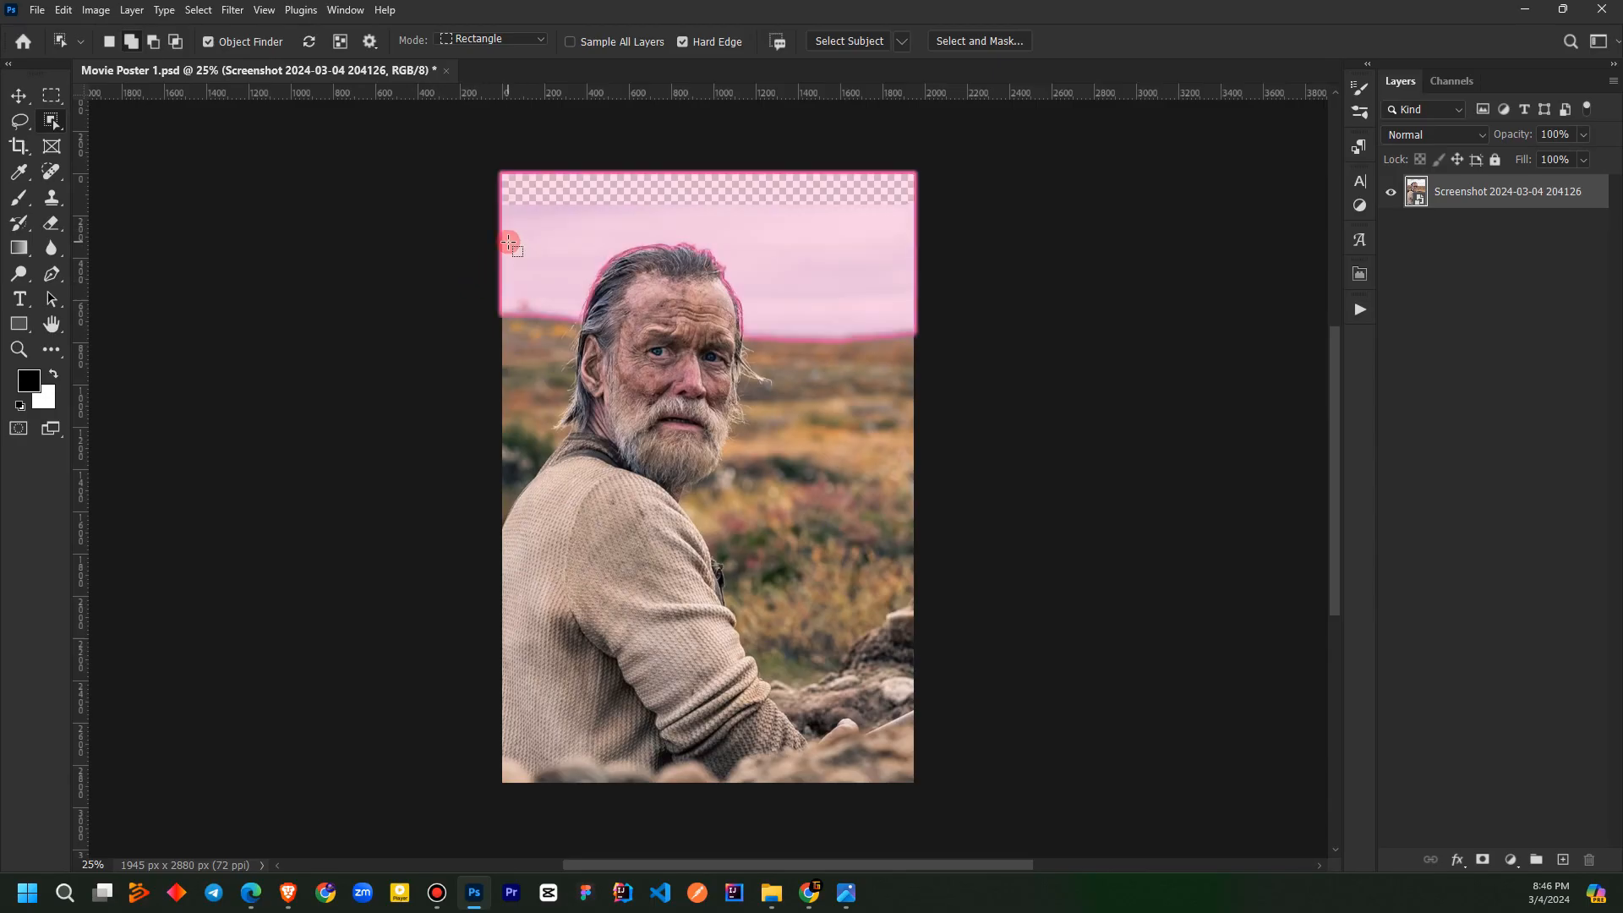
{"action": "left_click_drag", "start_coordinate": [507, 228], "coordinate": [873, 791]}
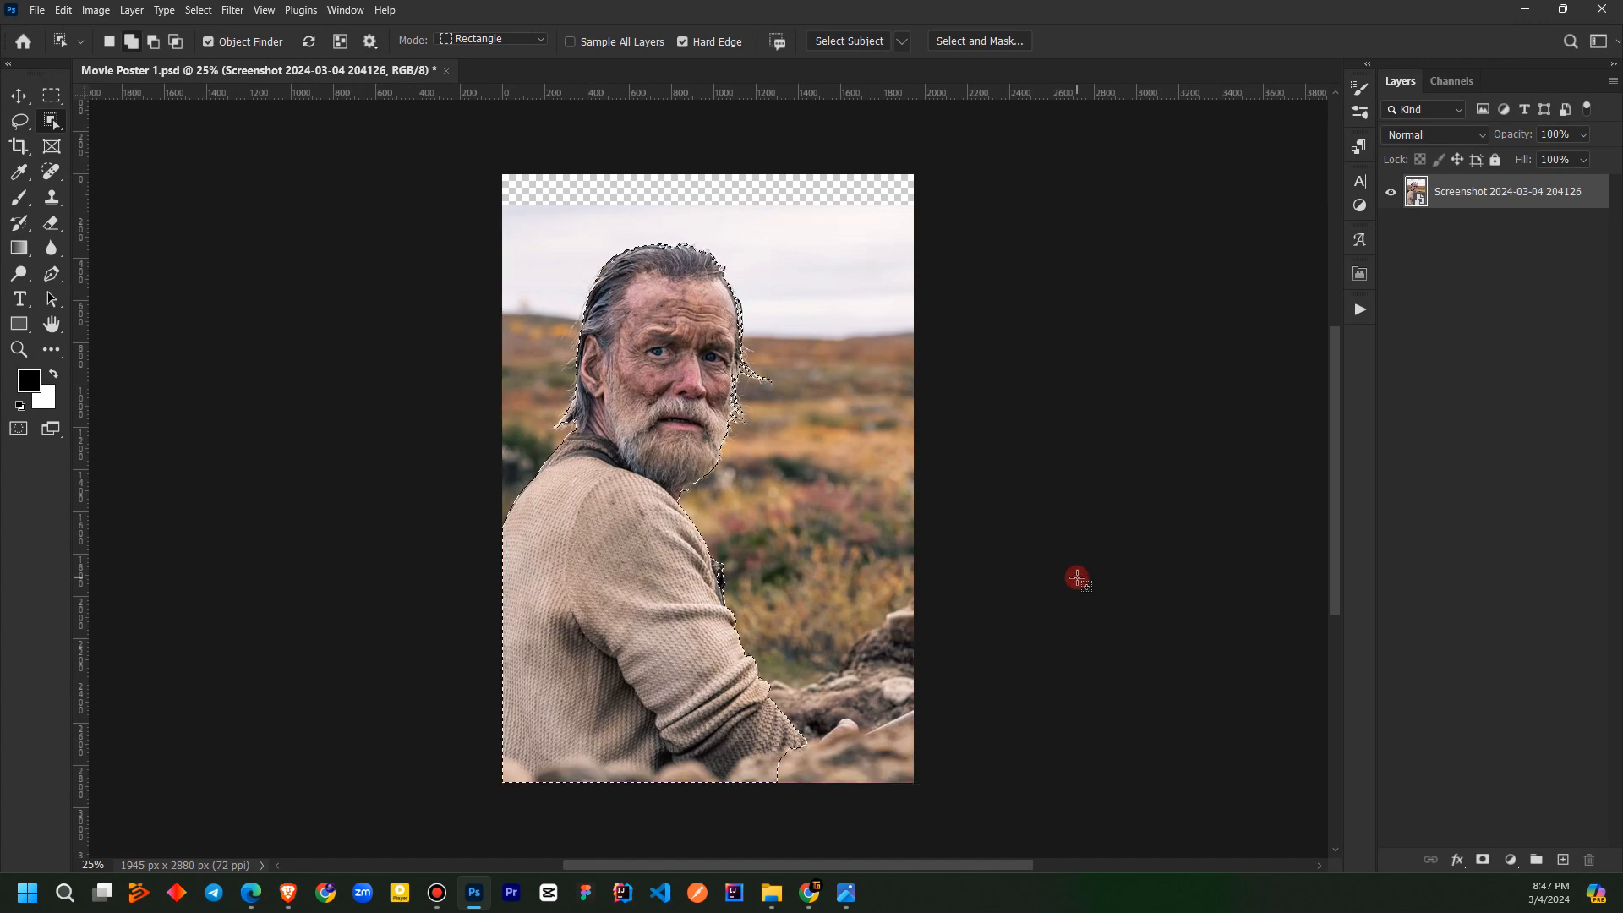
{"action": "scroll", "coordinate": [594, 404], "scroll_direction": "up", "scroll_amount": 3}
{"action": "scroll", "coordinate": [595, 404], "scroll_direction": "down", "scroll_amount": 3}
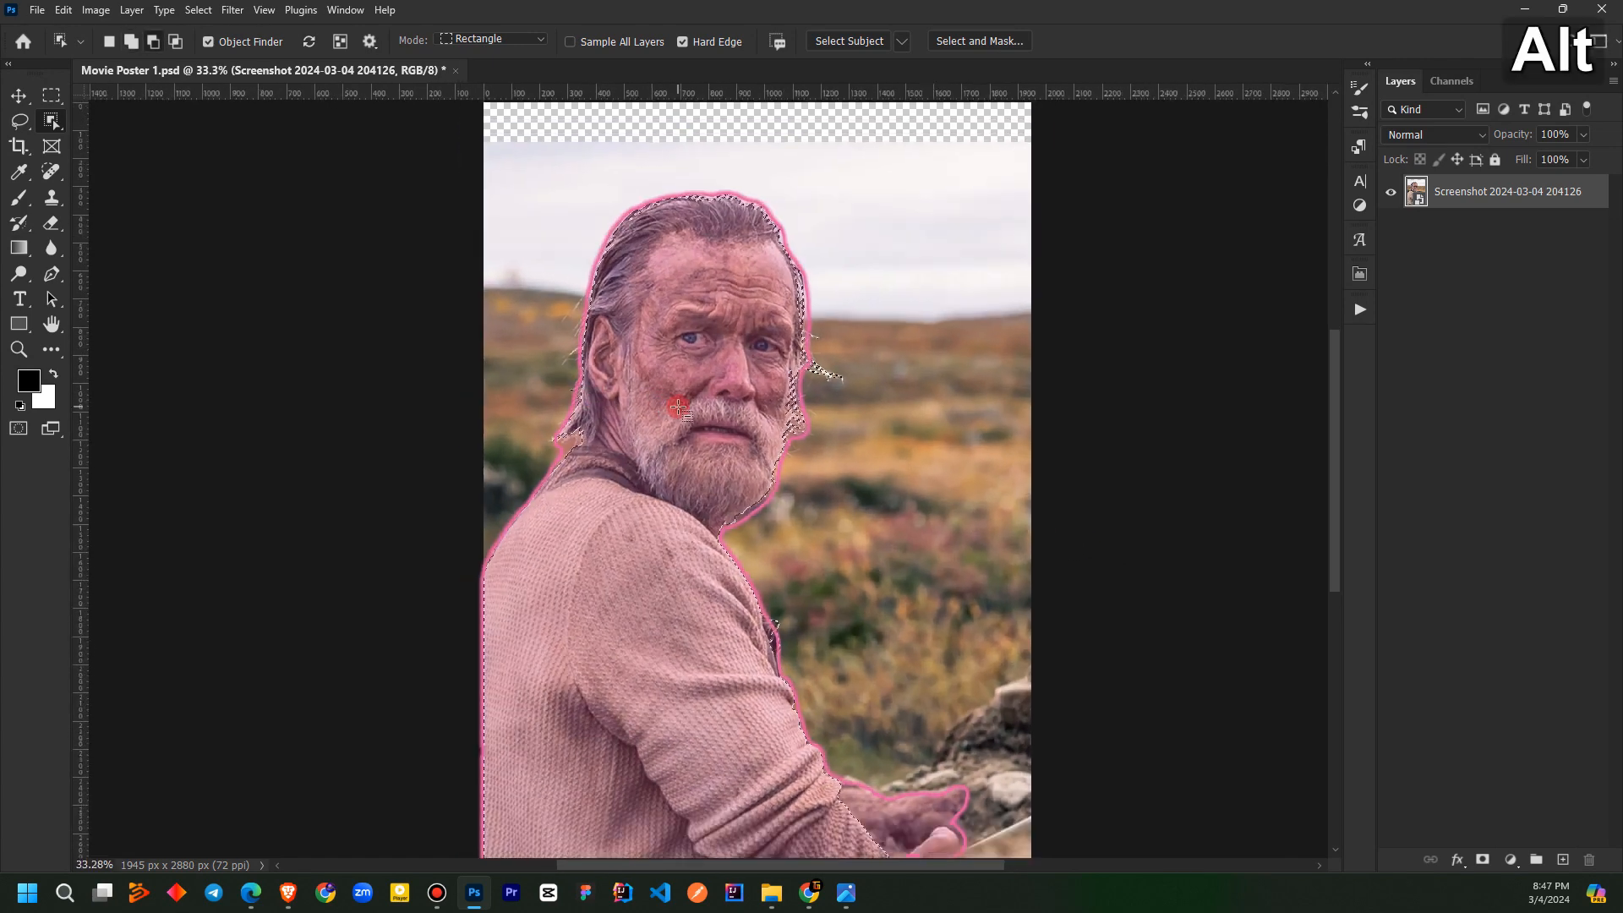
{"action": "scroll", "coordinate": [679, 408], "scroll_direction": "up", "scroll_amount": 3}
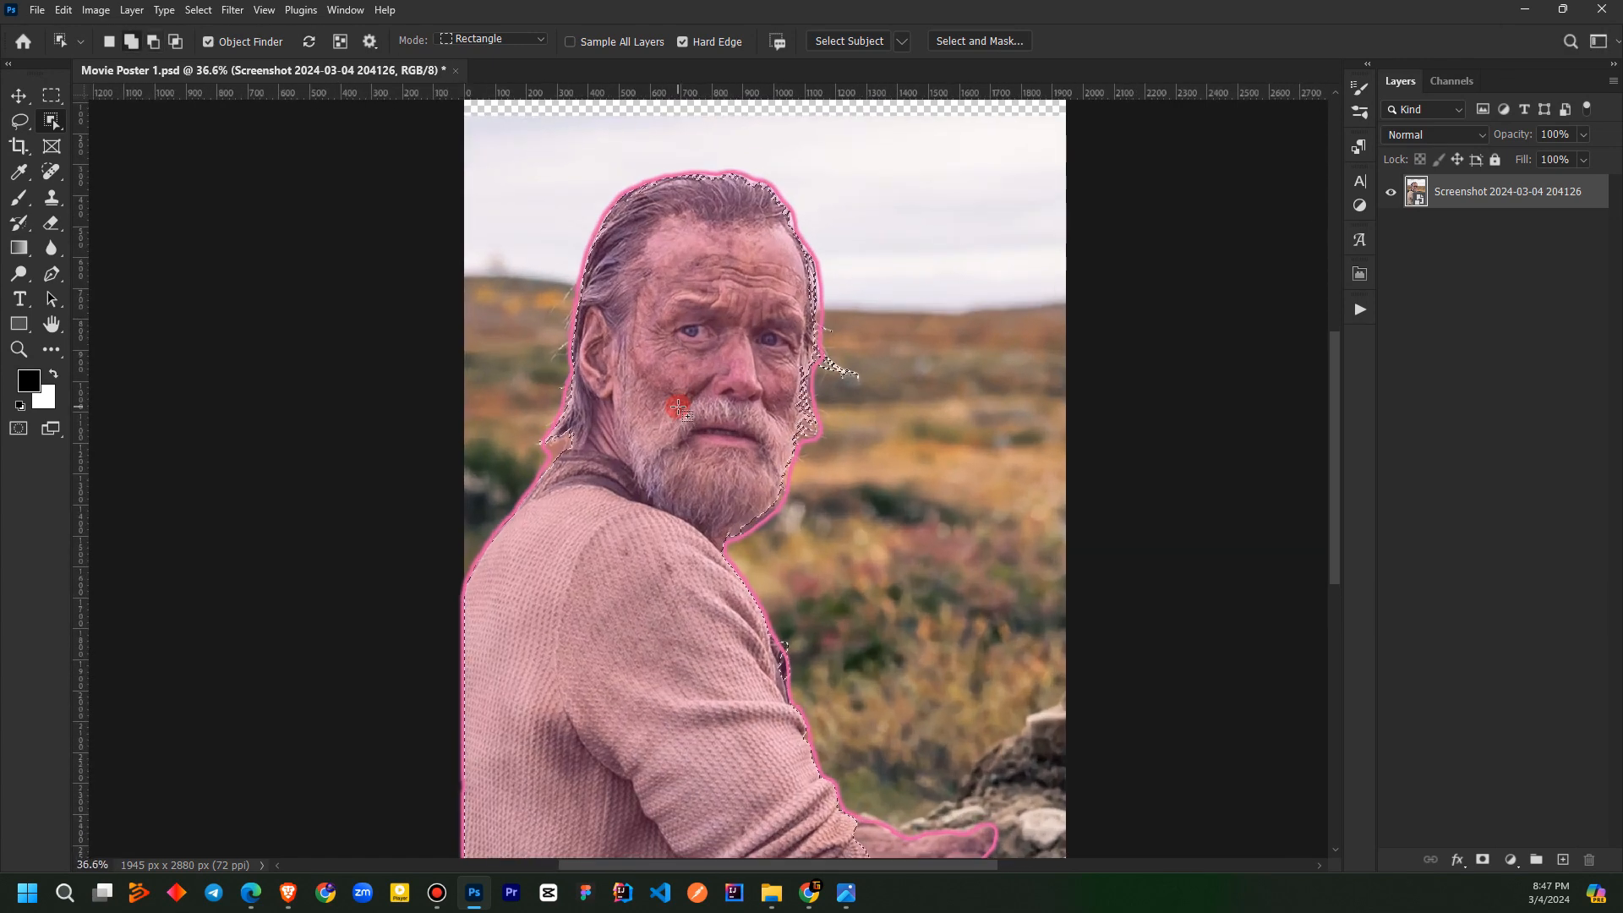
{"action": "scroll", "coordinate": [679, 408], "scroll_direction": "down", "scroll_amount": 3}
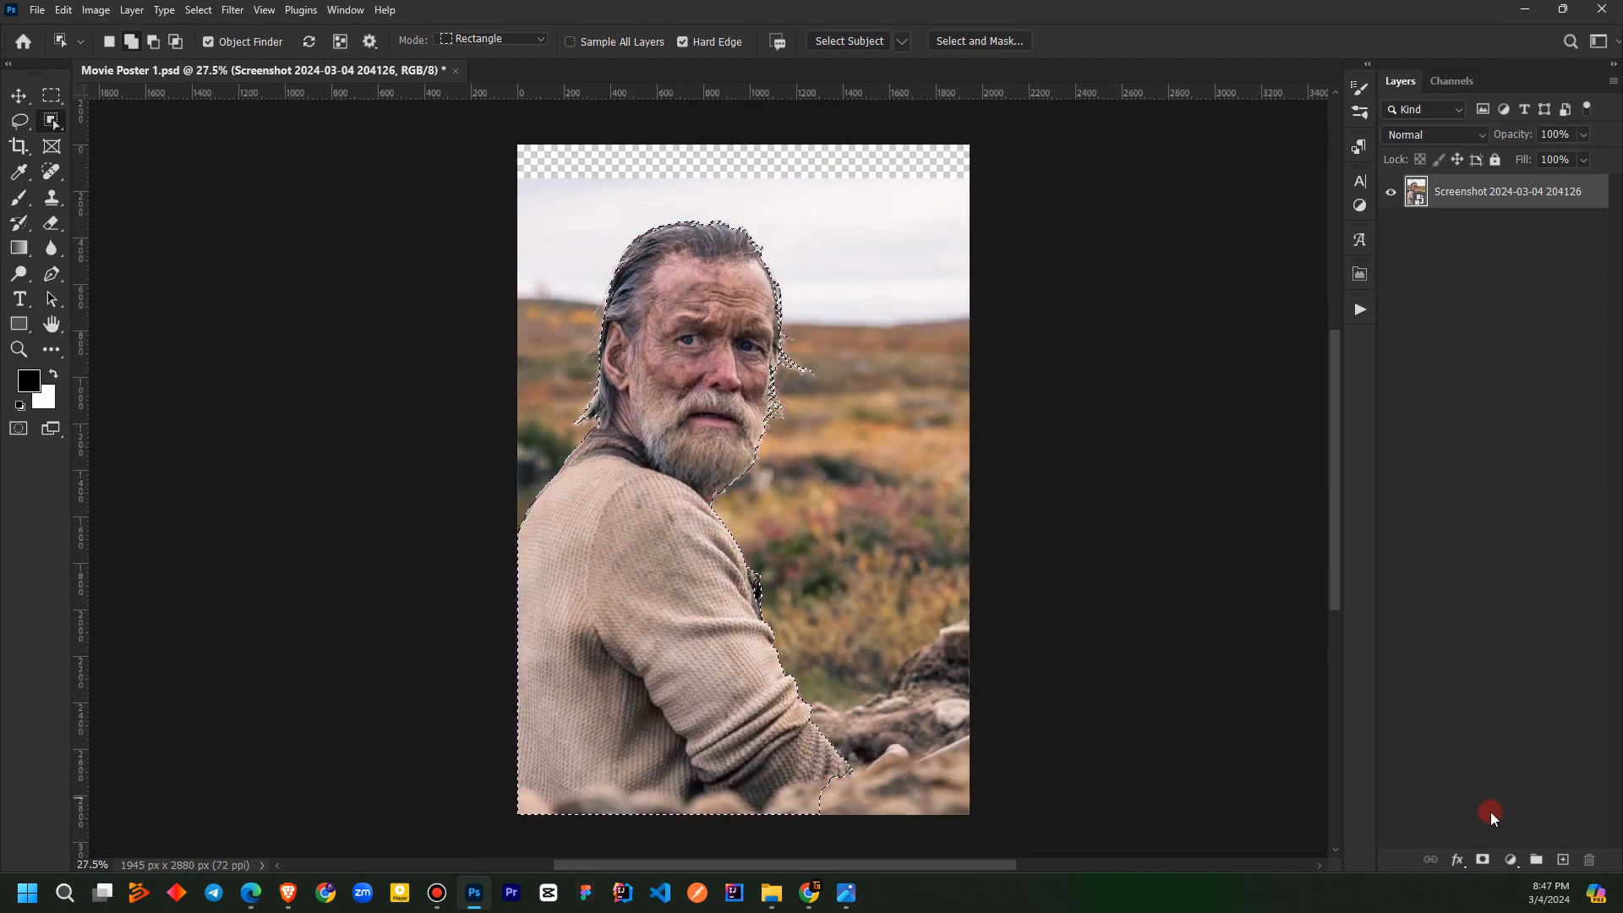
{"action": "left_click", "coordinate": [1483, 860]}
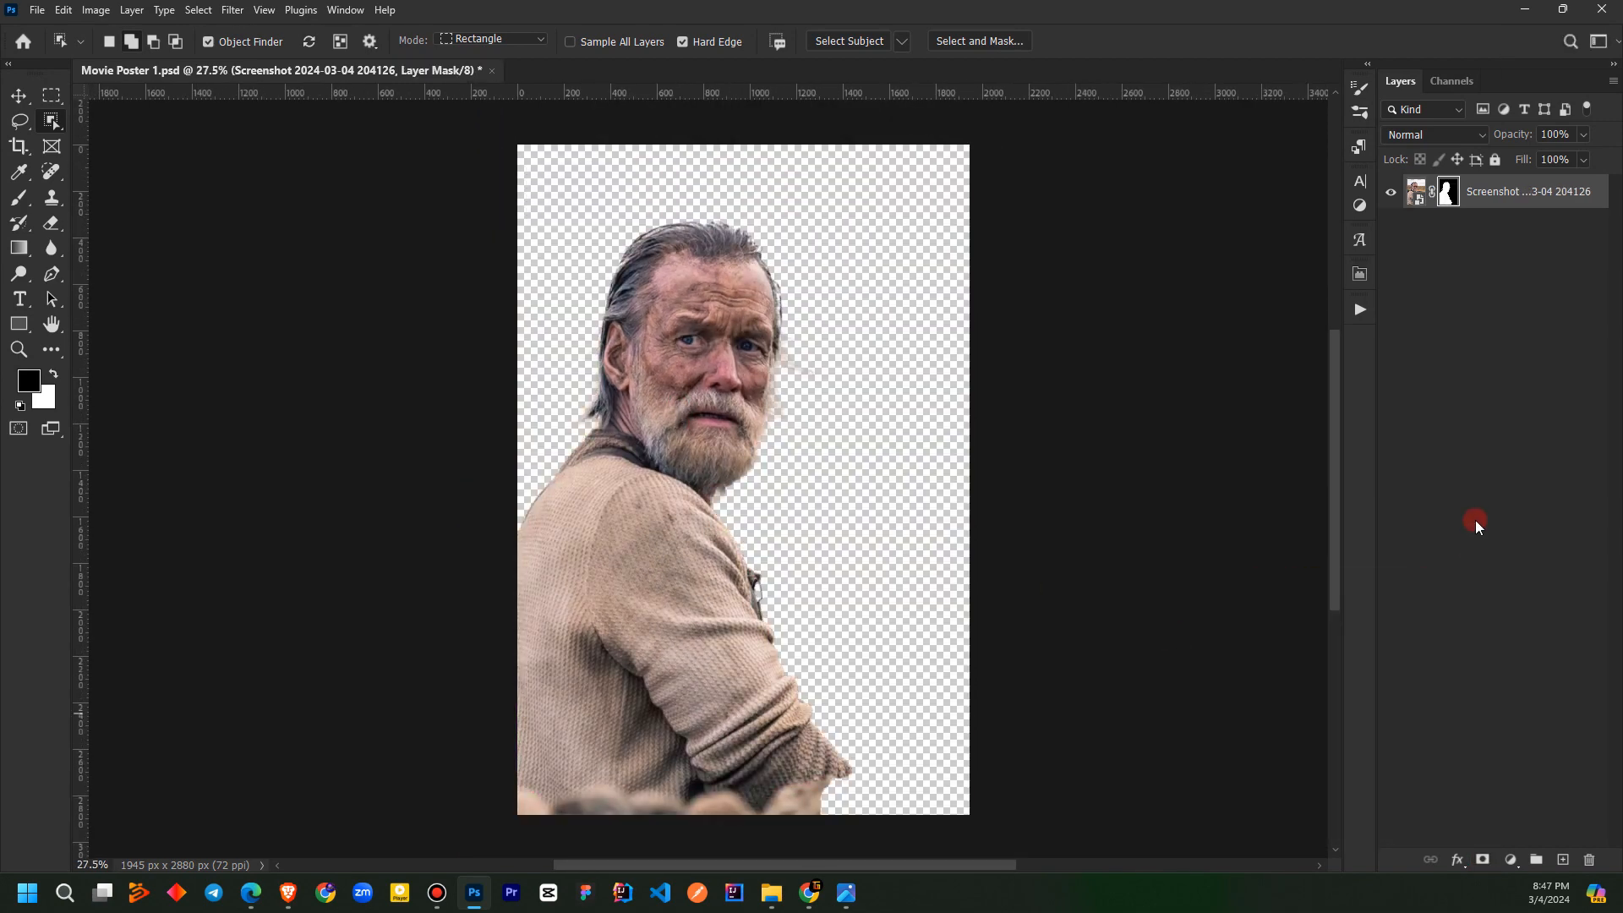
{"action": "left_click", "coordinate": [1490, 459]}
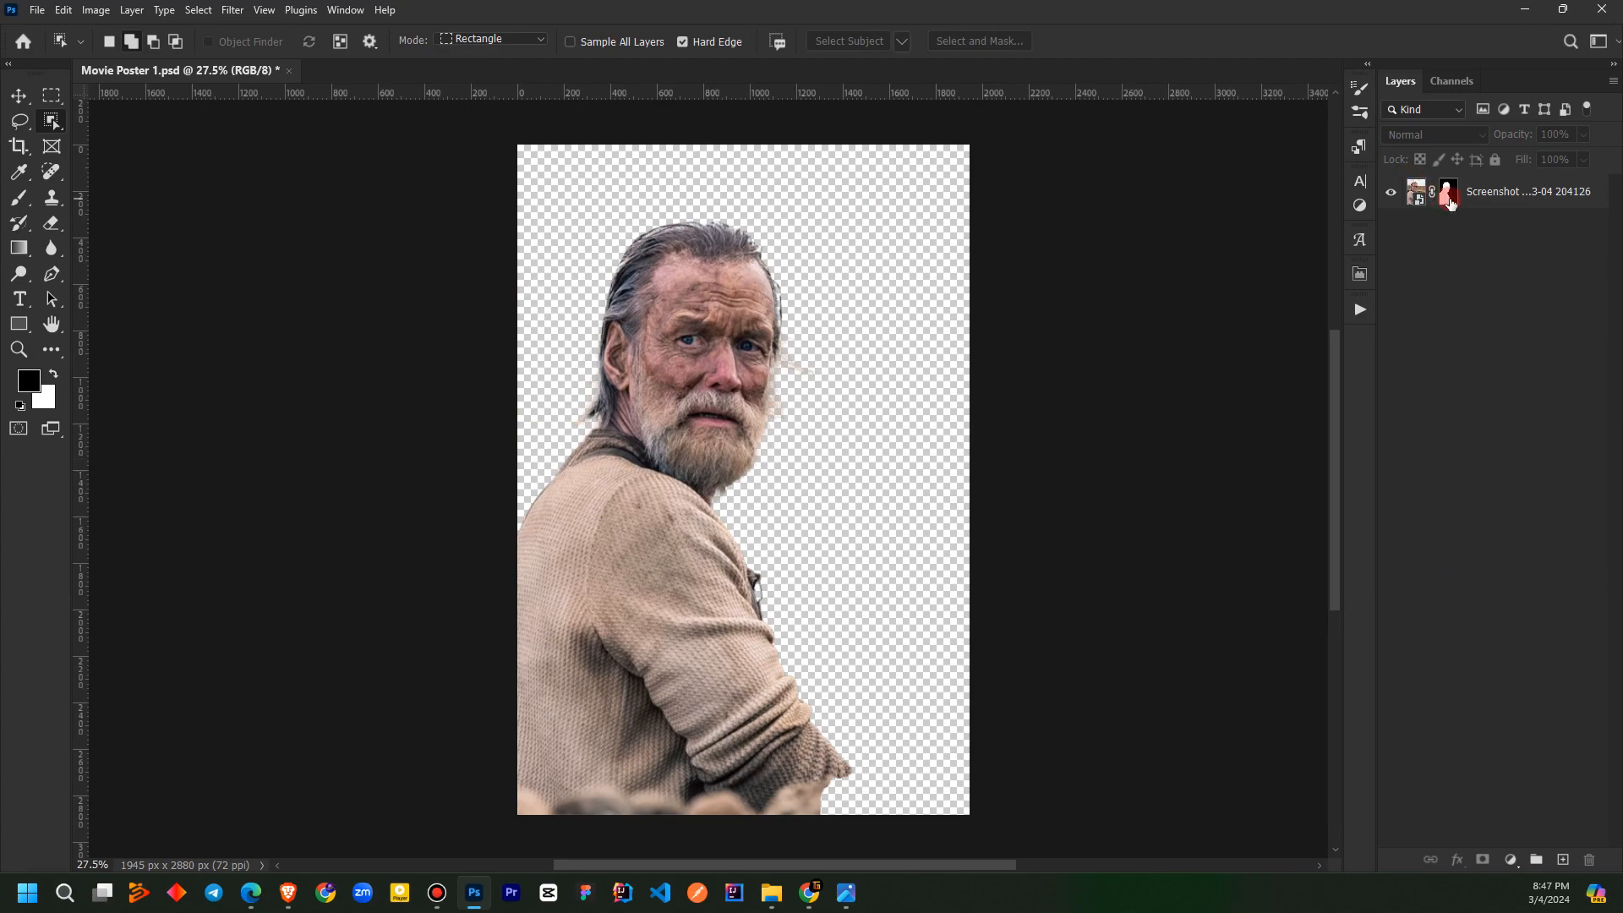
Paint white with a soft 300 px brush on the man's layer mask to restore the rocks along the bottom edge
{"action": "left_click", "coordinate": [1448, 193]}
{"action": "left_click", "coordinate": [19, 197]}
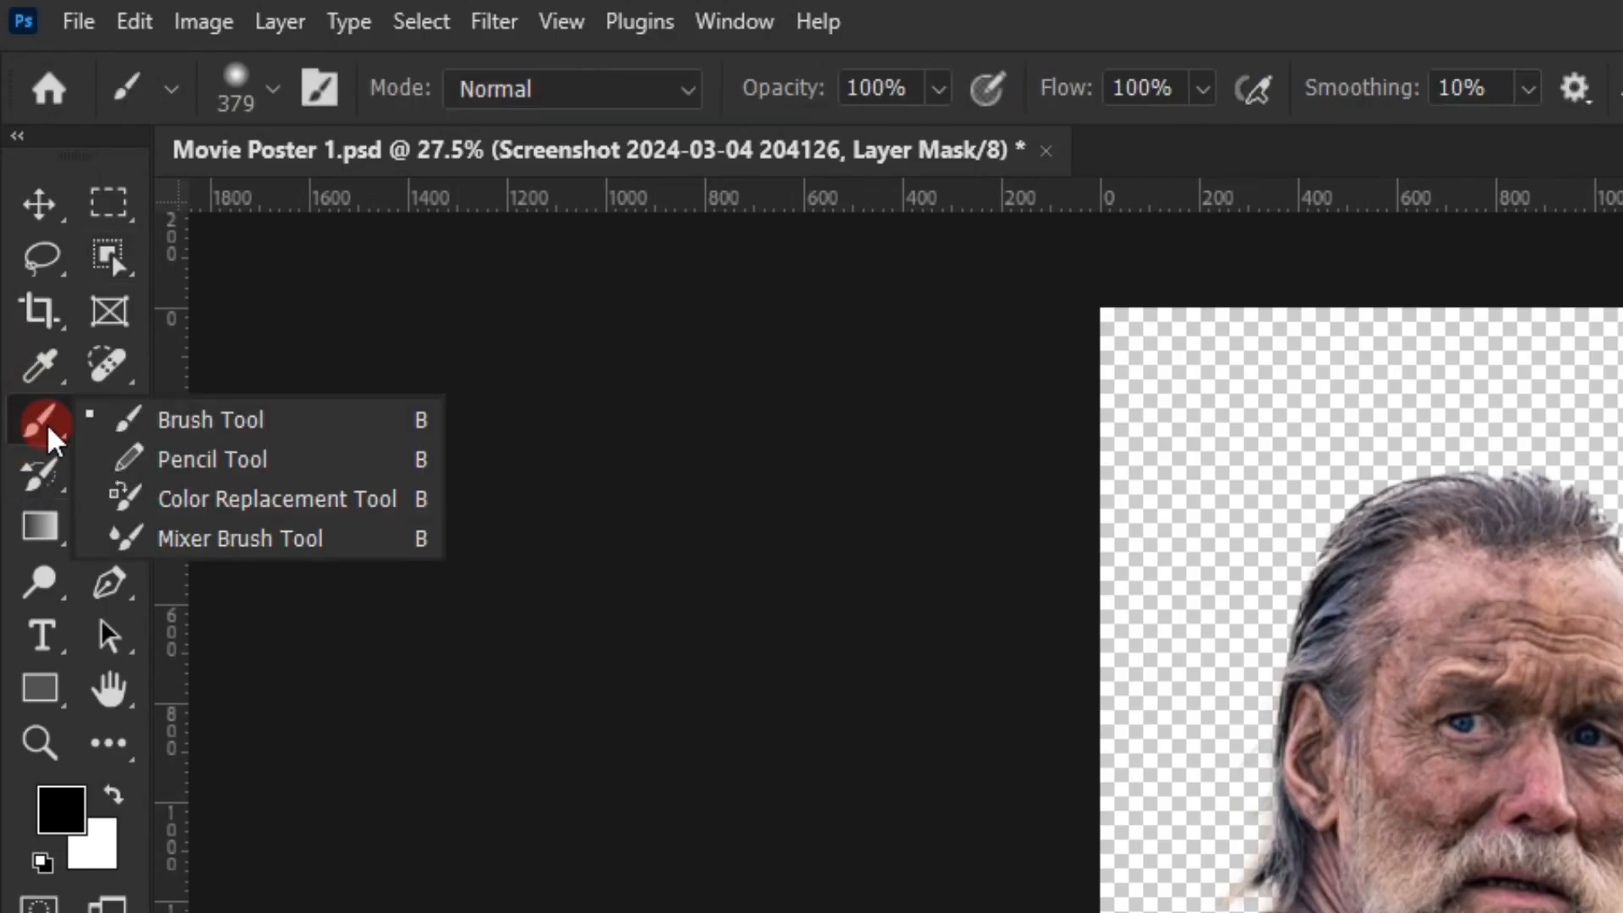
{"action": "left_click", "coordinate": [165, 423]}
{"action": "scroll", "coordinate": [862, 692], "scroll_direction": "up", "scroll_amount": 5}
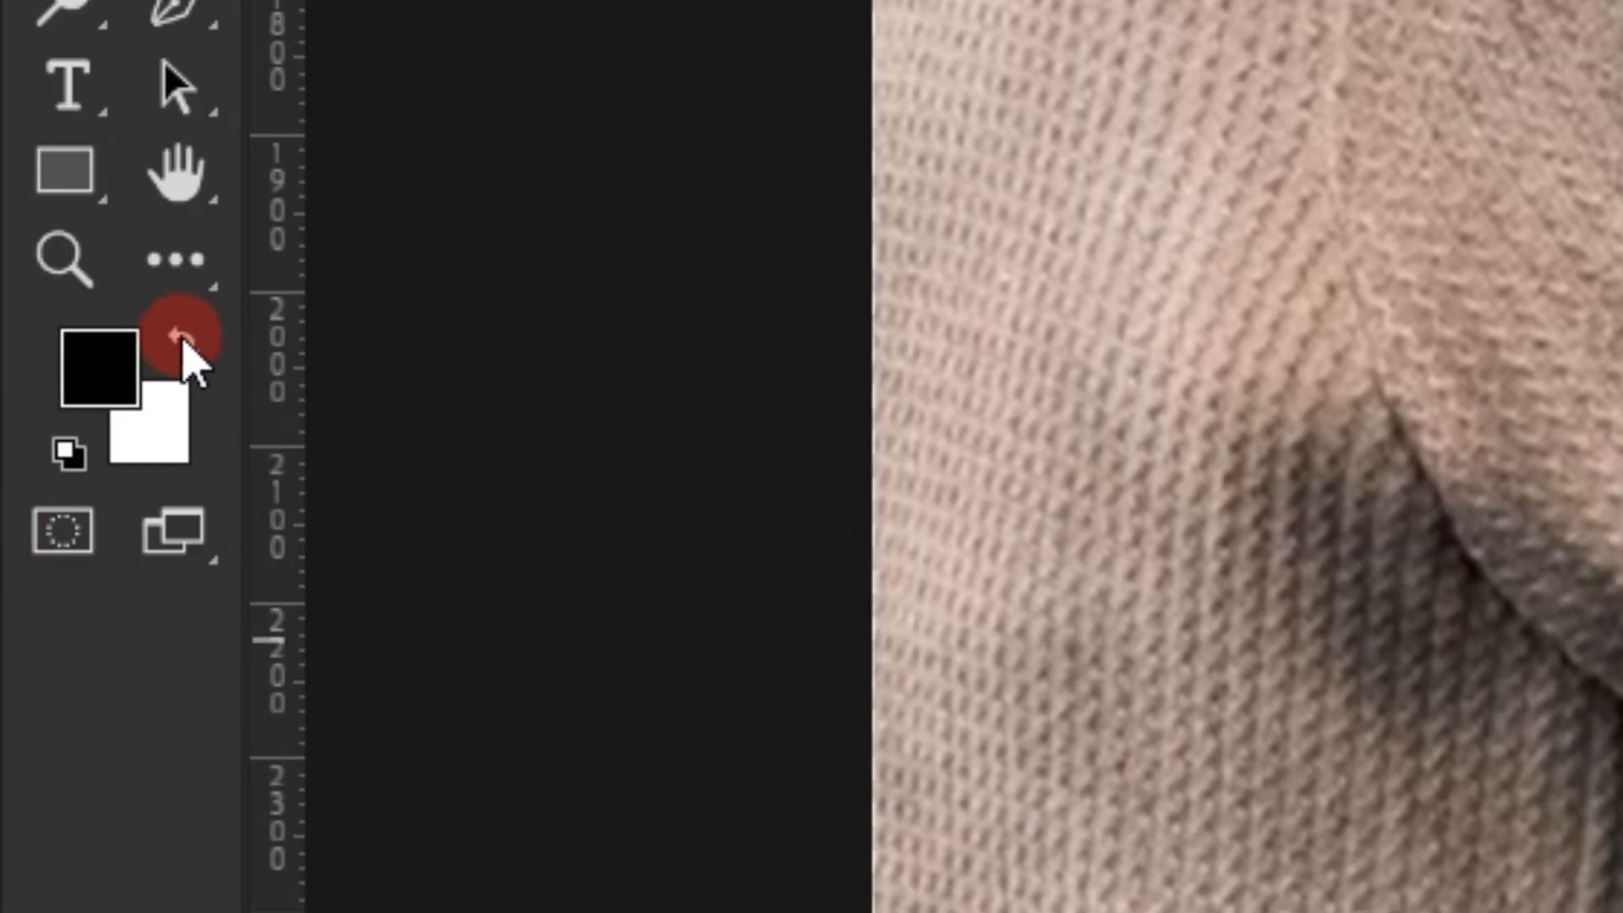
{"action": "left_click", "coordinate": [53, 374]}
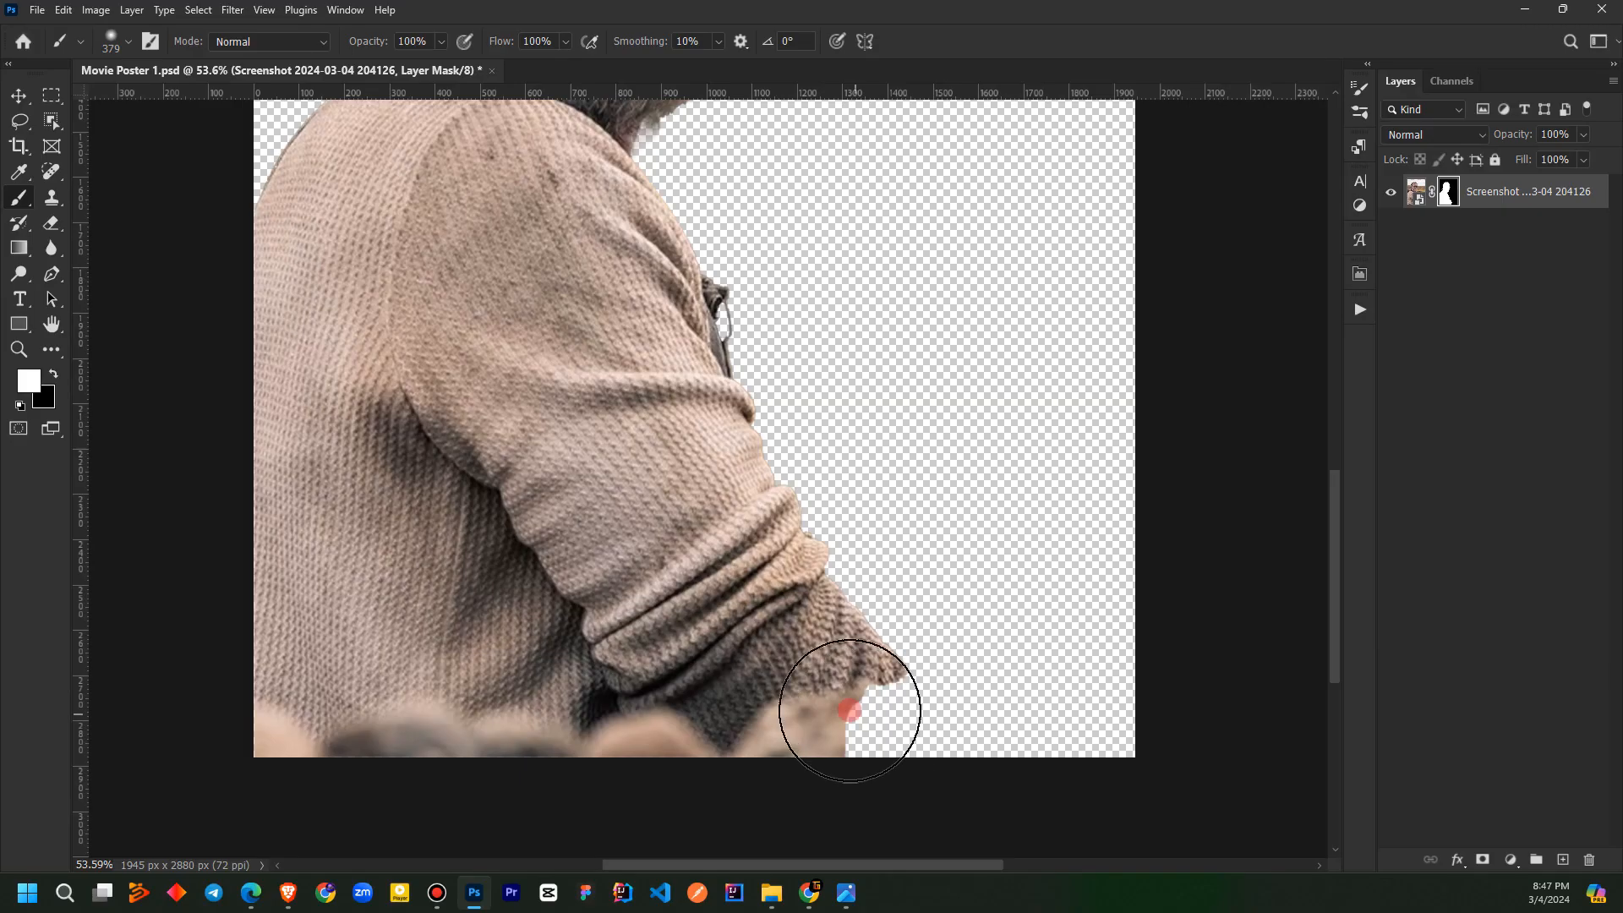
{"action": "right_click", "coordinate": [837, 712], "text": "alt"}
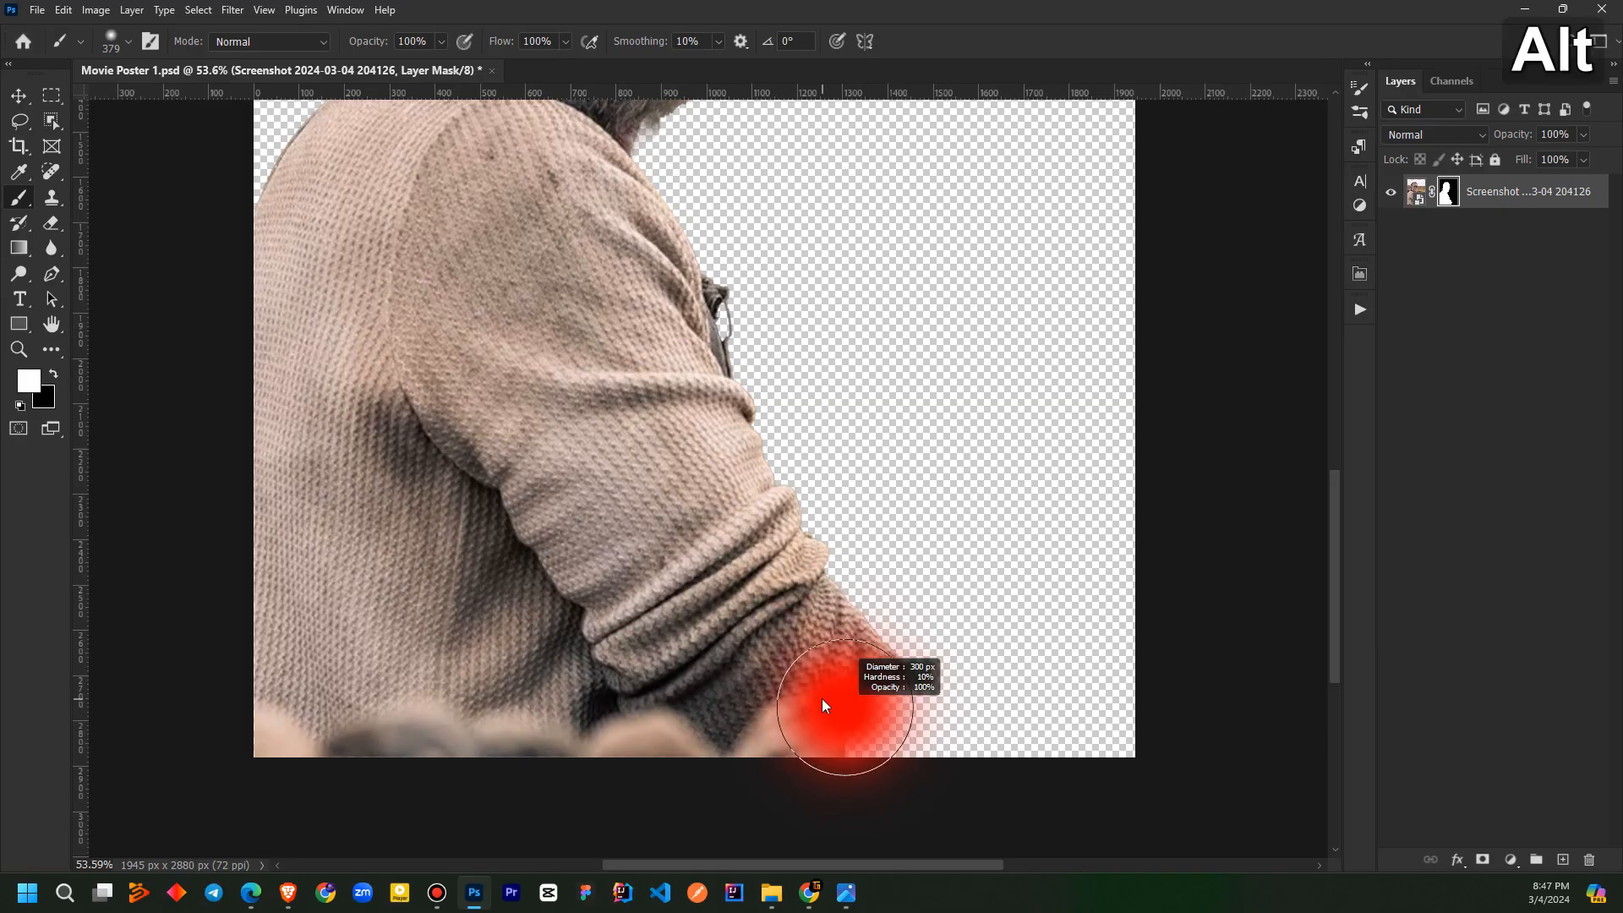
{"action": "mouse_move", "coordinate": [859, 716]}
{"action": "left_mouse_down"}
{"action": "mouse_move", "coordinate": [1144, 816]}
{"action": "mouse_move", "coordinate": [1093, 803]}
{"action": "left_mouse_up"}
{"action": "scroll", "coordinate": [725, 569], "scroll_direction": "down", "scroll_amount": 3, "text": "alt"}
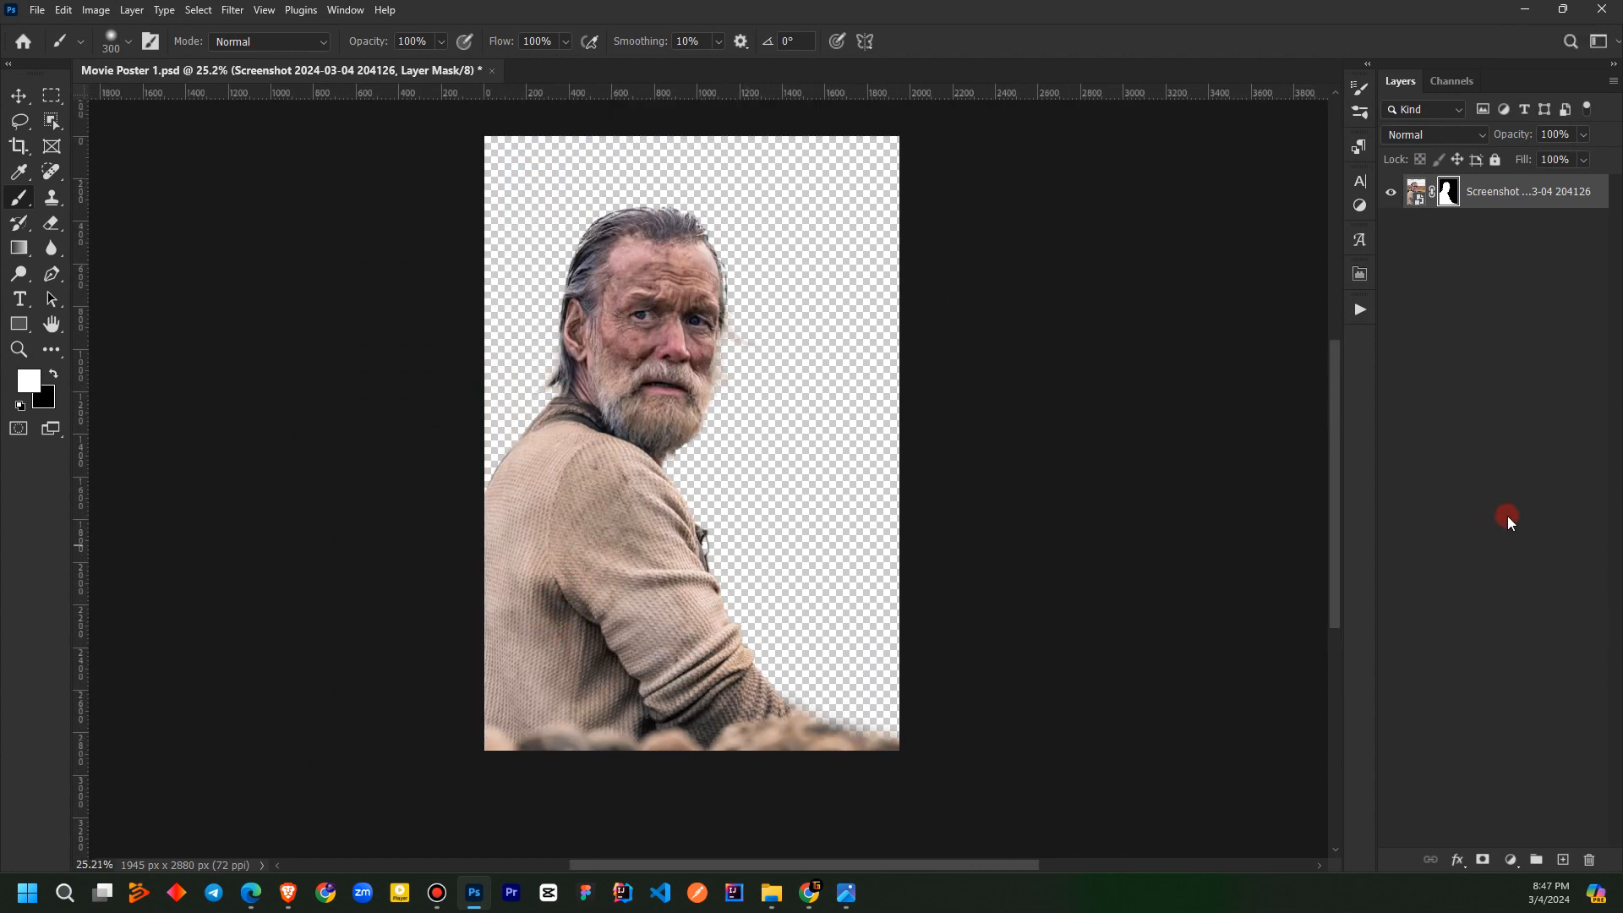
{"action": "left_click", "coordinate": [1502, 554]}
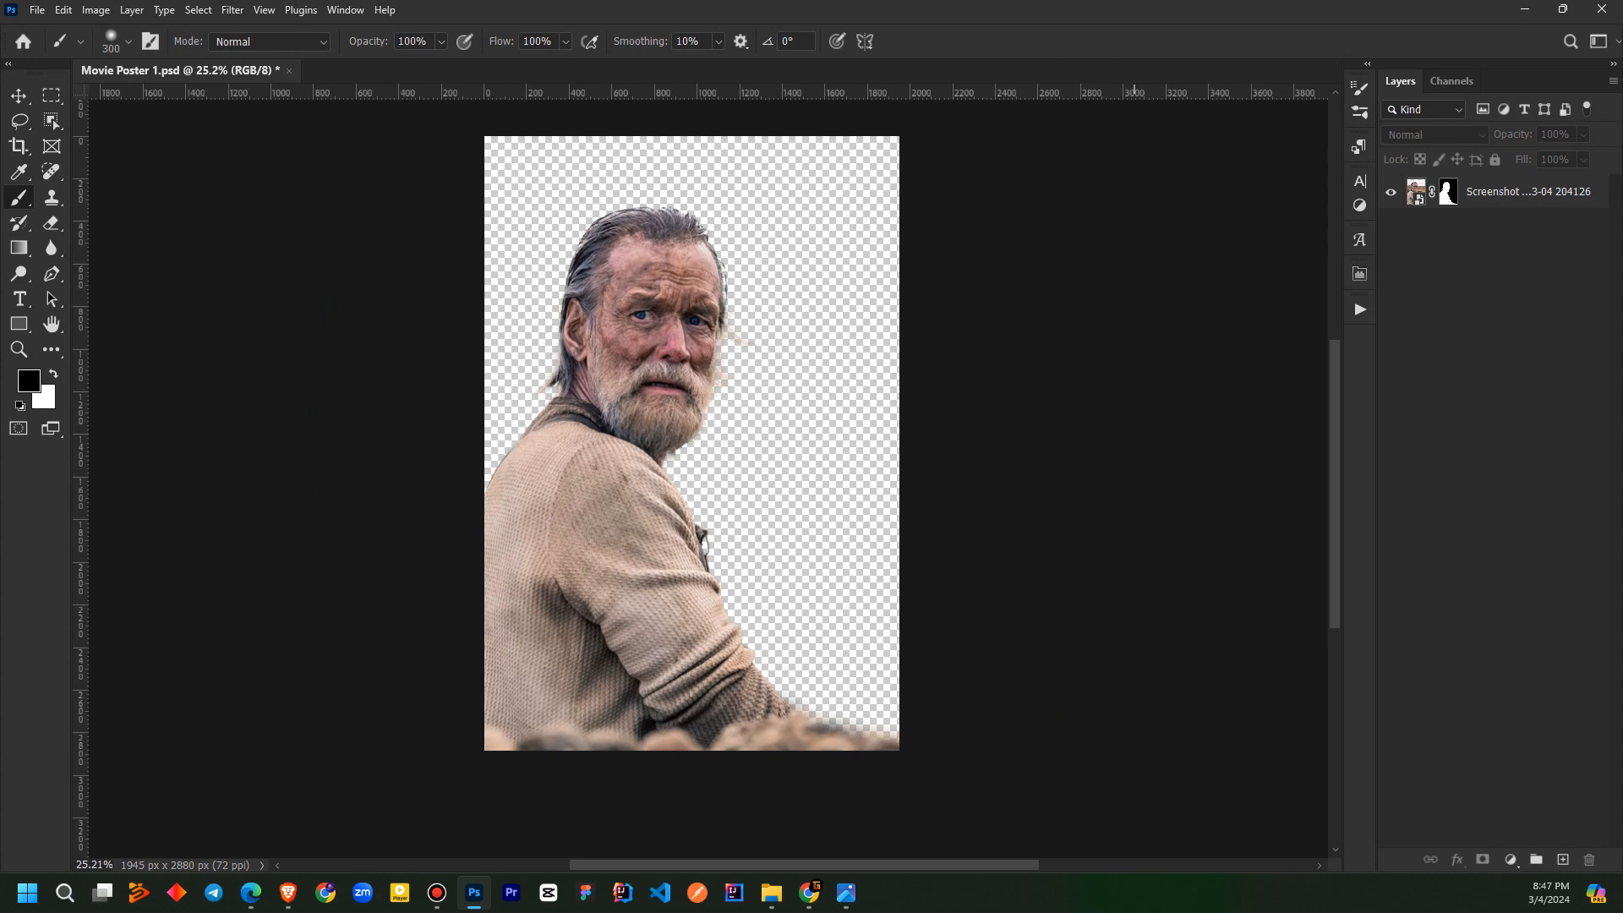
Place the desert sunset image with the horse rider and move its layer below the man's layer
{"action": "key", "text": "ctrl+v"}
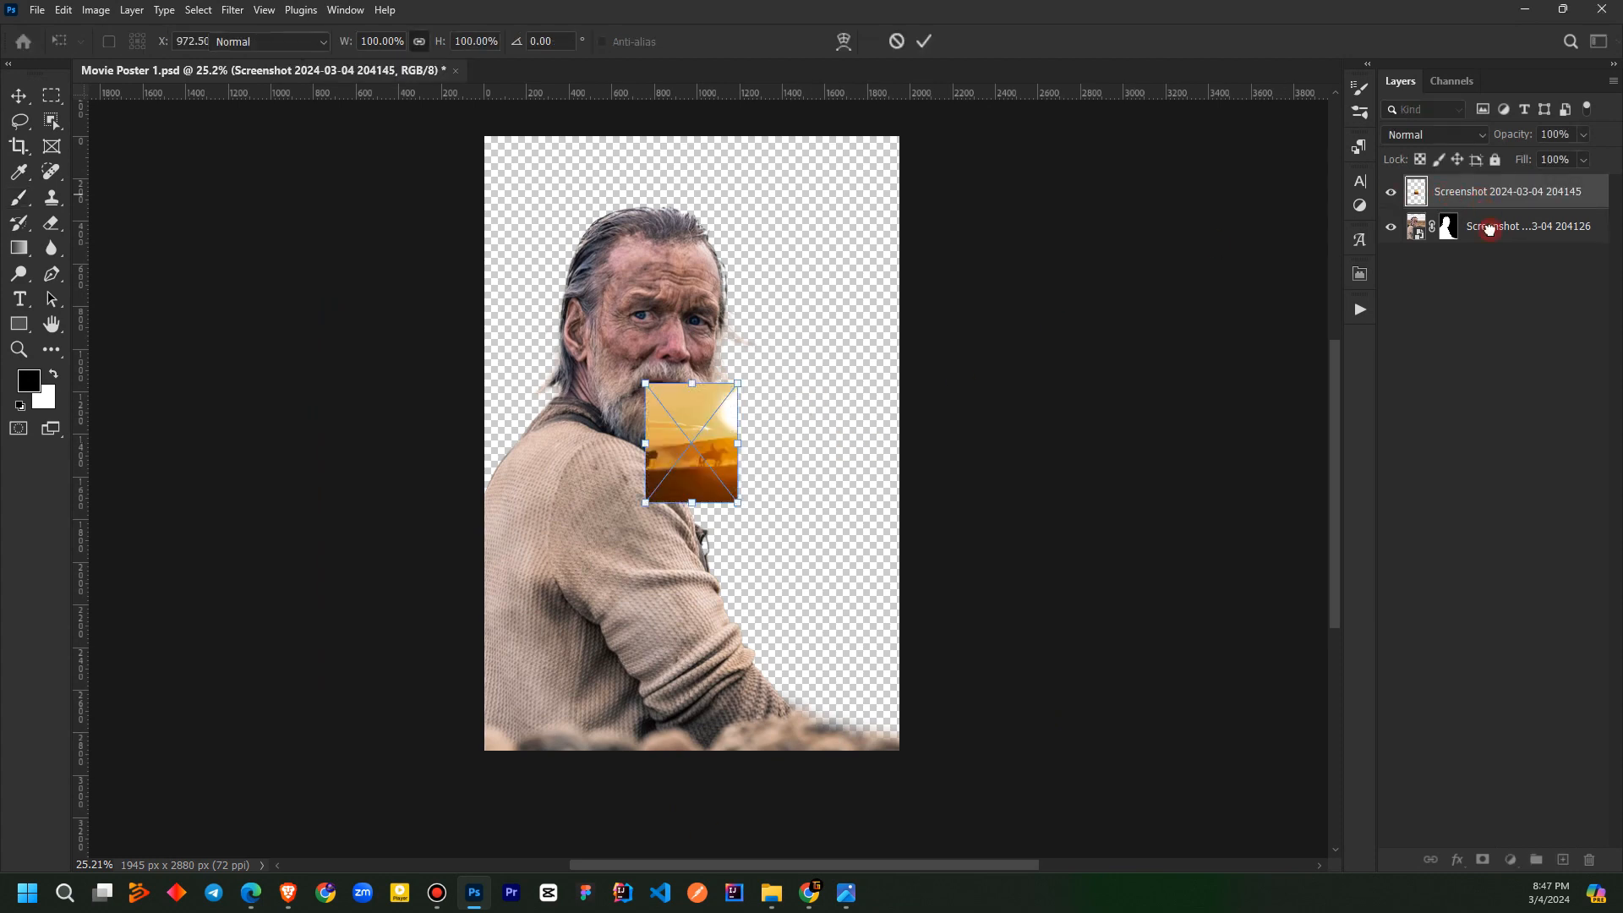
{"action": "key", "text": "Return"}
{"action": "left_click", "coordinate": [1486, 338]}
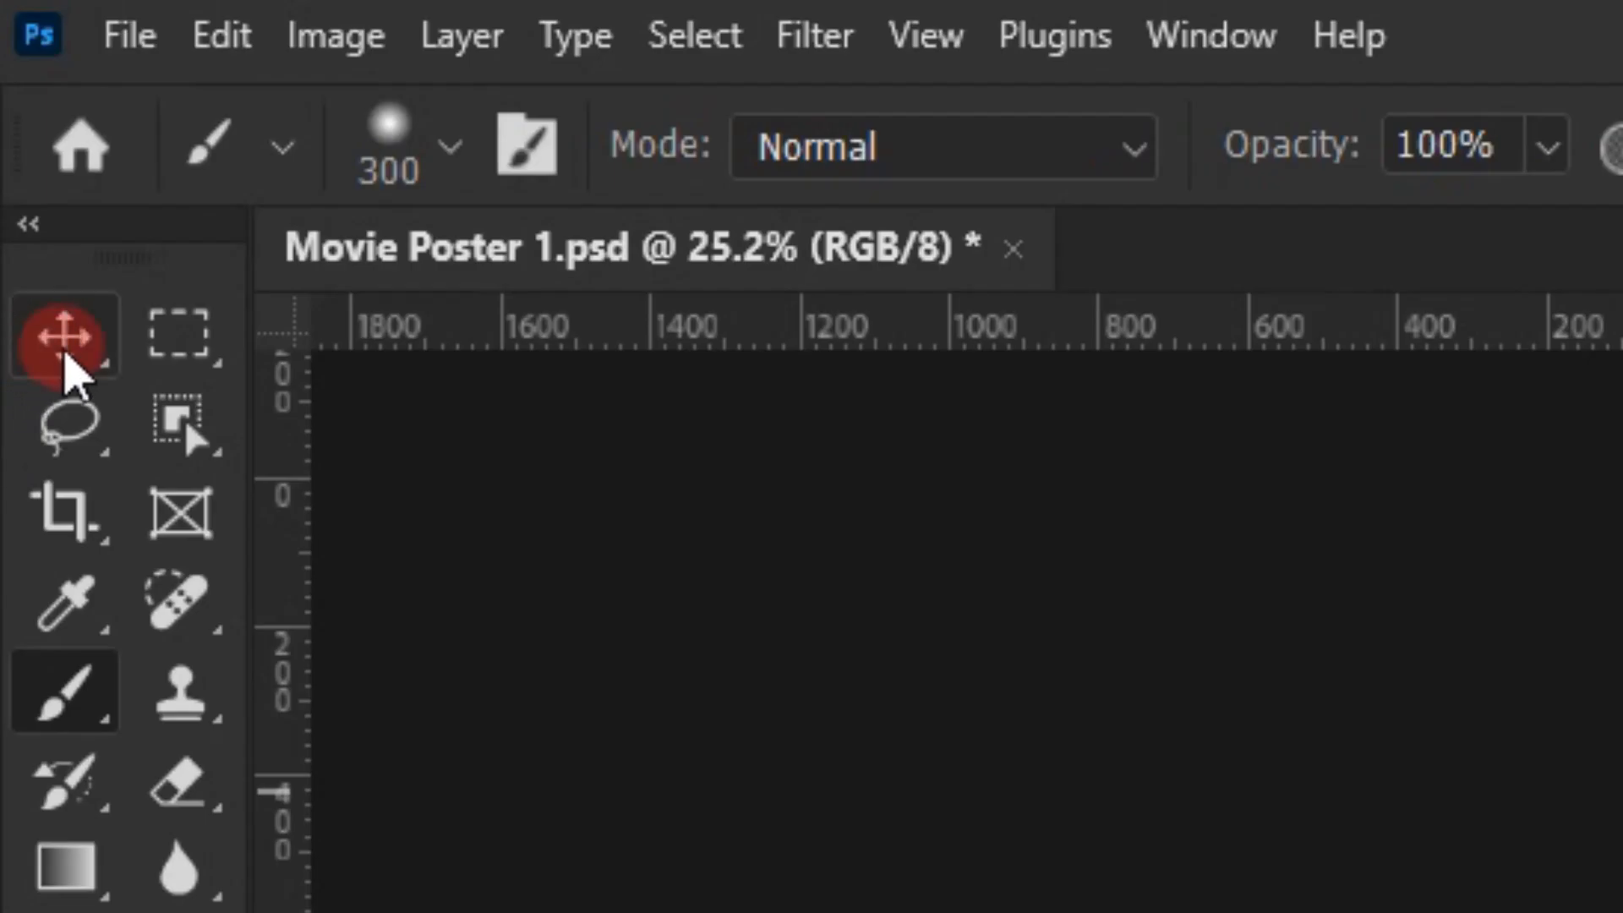
Enlarge and position the desert sunset image so it covers the whole canvas behind the man
{"action": "left_click", "coordinate": [19, 95]}
{"action": "left_click", "coordinate": [1518, 226]}
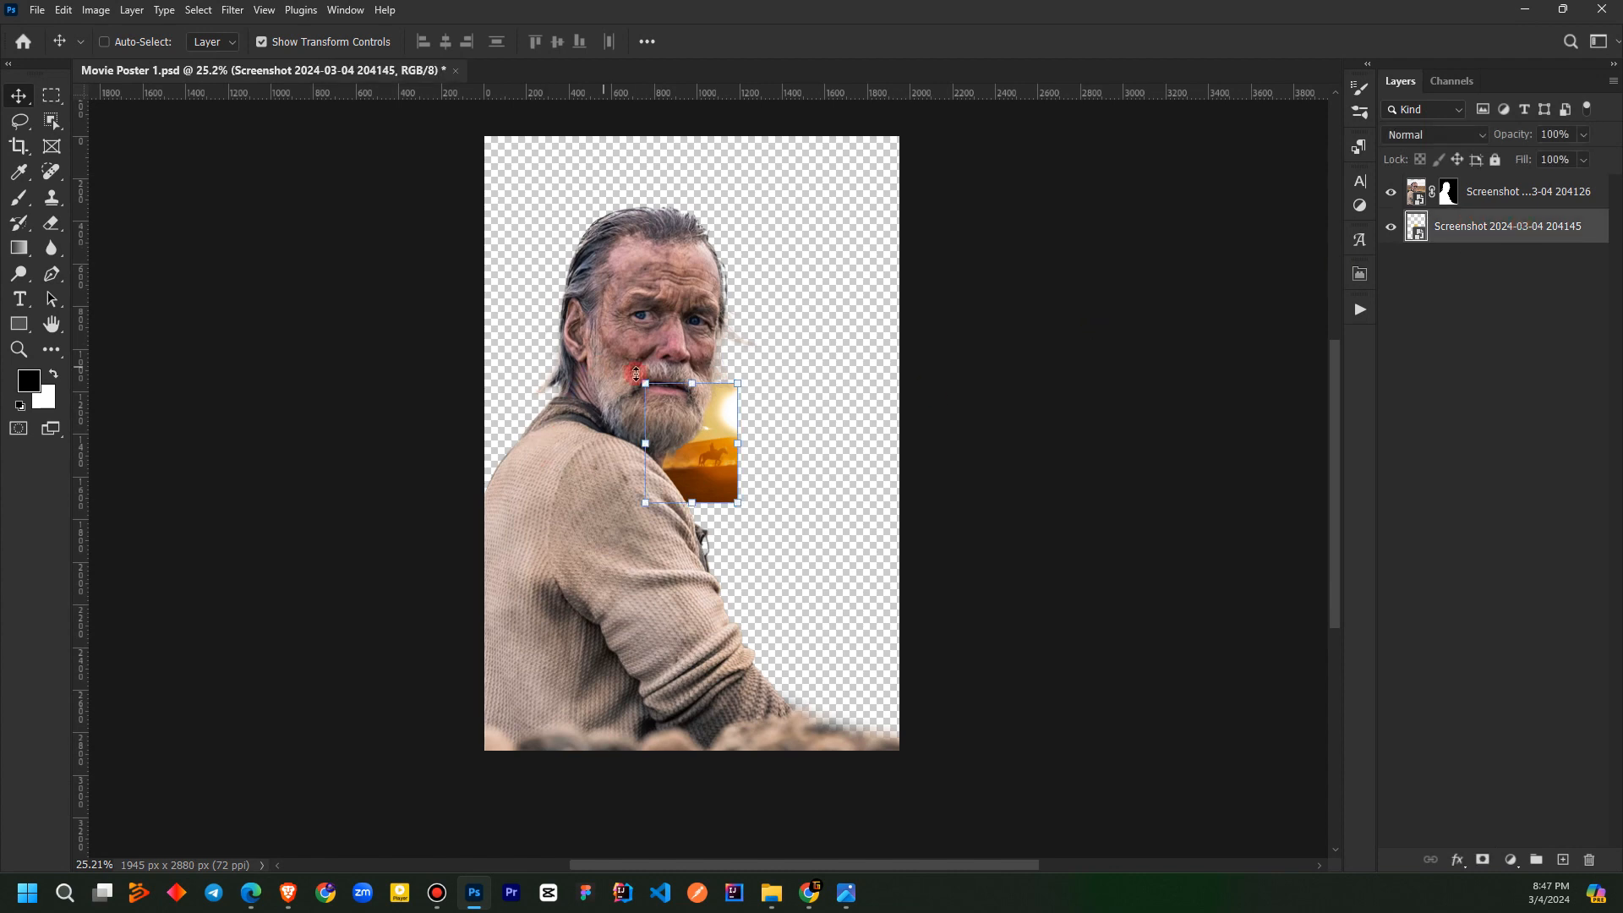
{"action": "left_click_drag", "start_coordinate": [733, 503], "coordinate": [907, 760]}
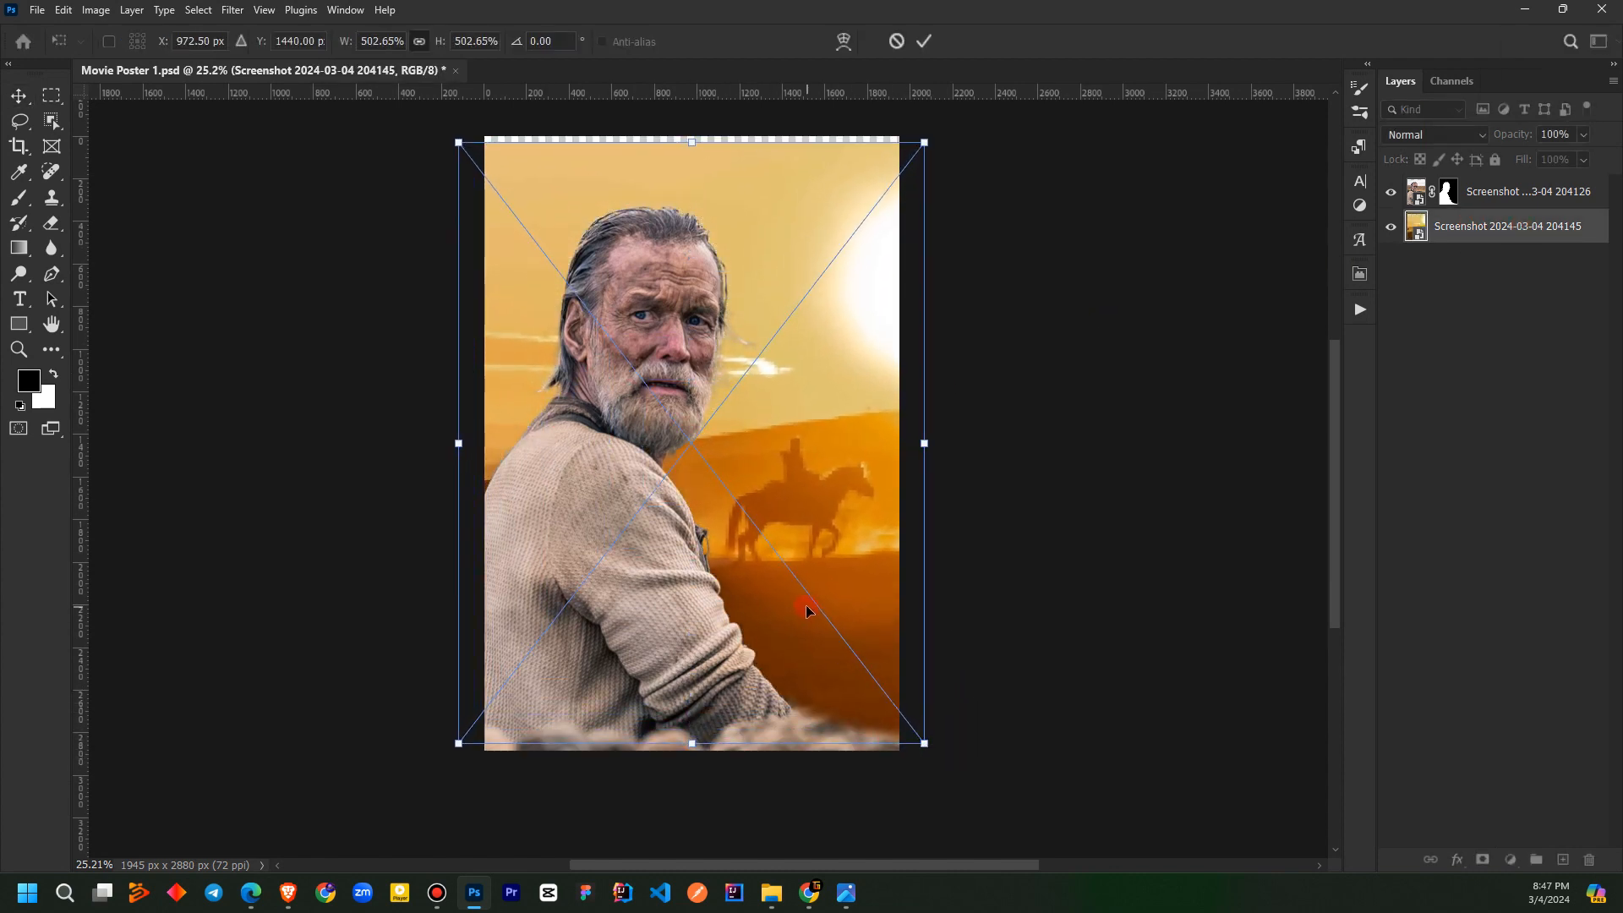
{"action": "left_click_drag", "start_coordinate": [809, 612], "coordinate": [808, 605]}
{"action": "left_click_drag", "start_coordinate": [913, 740], "coordinate": [949, 768]}
{"action": "key", "text": "Return"}
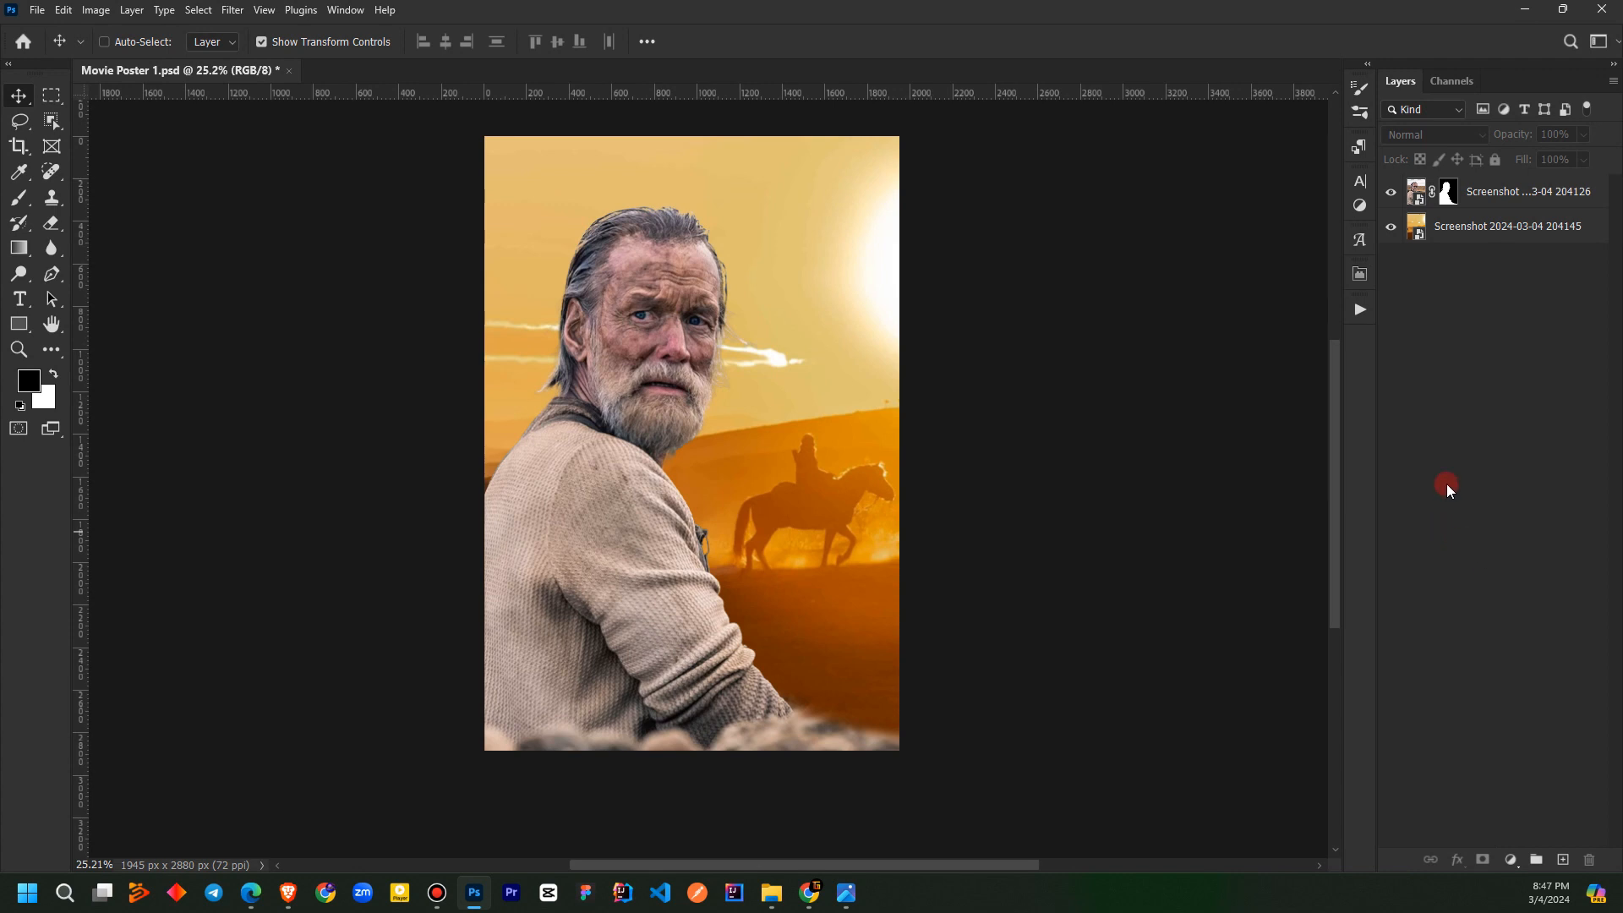
Duplicate the desert sunset layer and place the copy above the man's layer
{"action": "left_click", "coordinate": [1492, 209]}
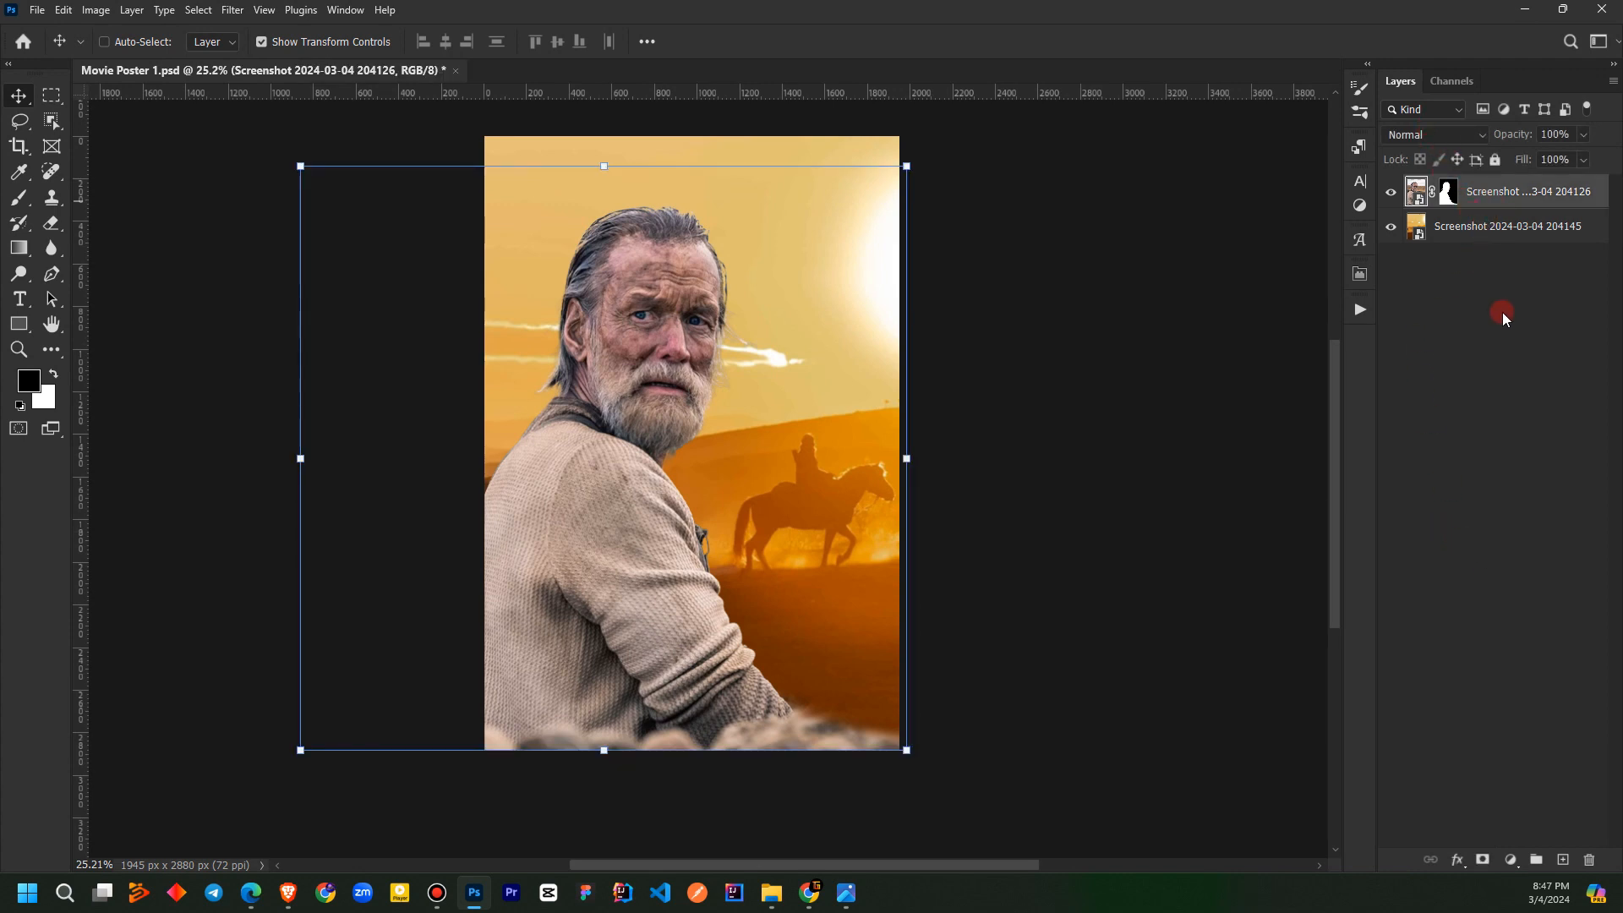
{"action": "left_click", "coordinate": [1503, 312]}
{"action": "left_click", "coordinate": [1476, 226]}
{"action": "key", "text": "alt"}
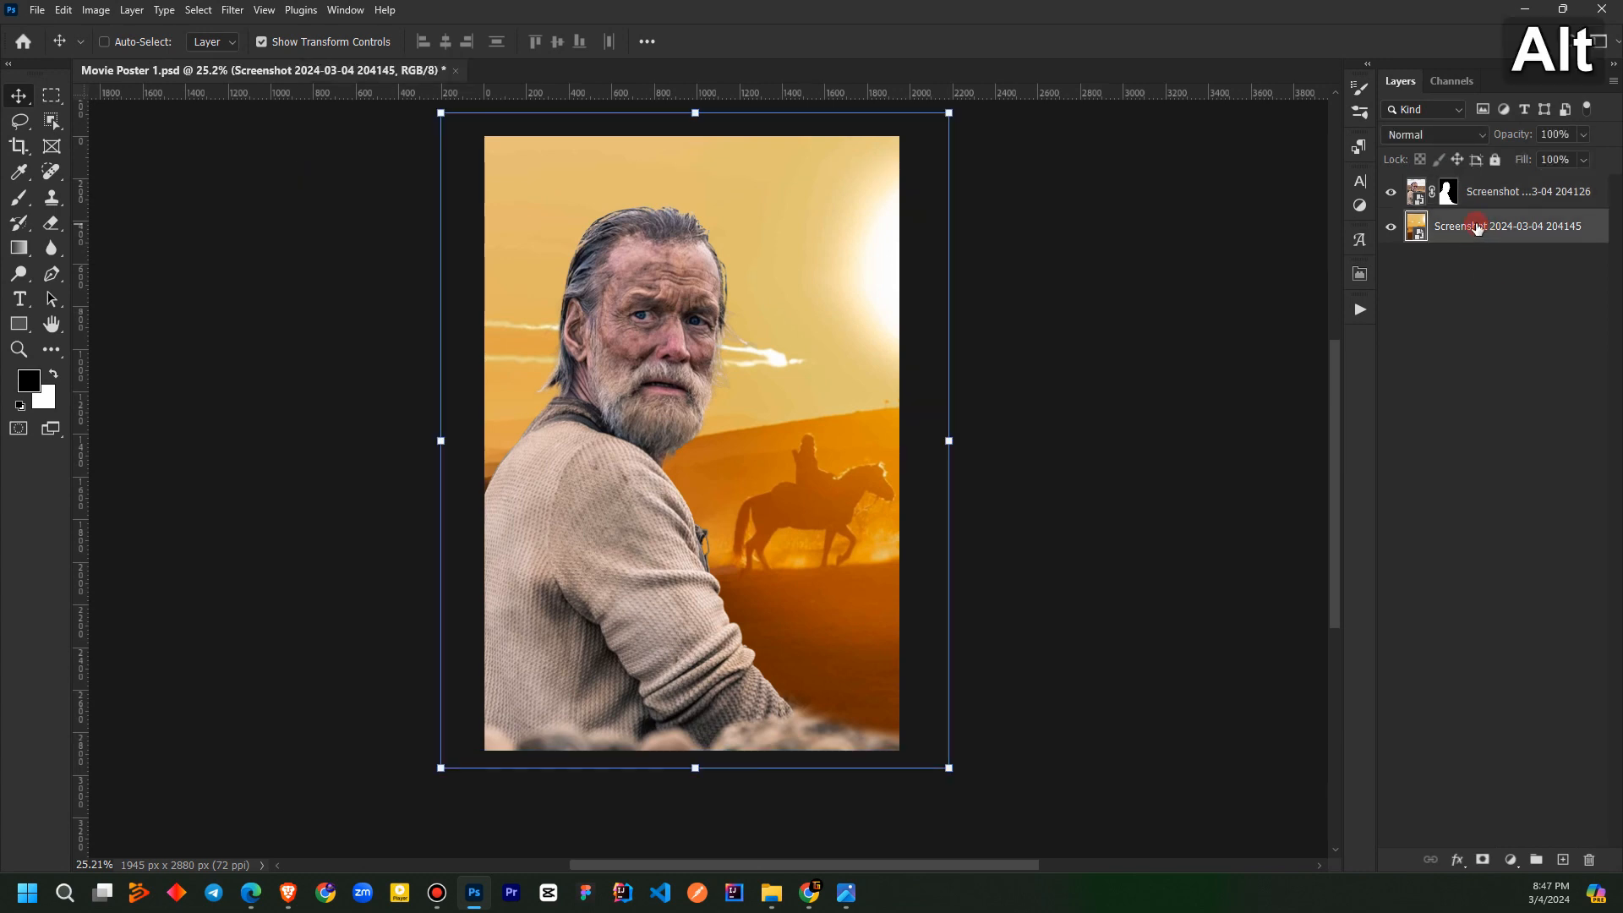
{"action": "left_click_drag", "start_coordinate": [1476, 227], "coordinate": [1485, 173]}
{"action": "left_click", "coordinate": [1468, 373]}
Create a clipping mask so the desert copy is clipped to the man's layer
{"action": "left_click", "coordinate": [1485, 189]}
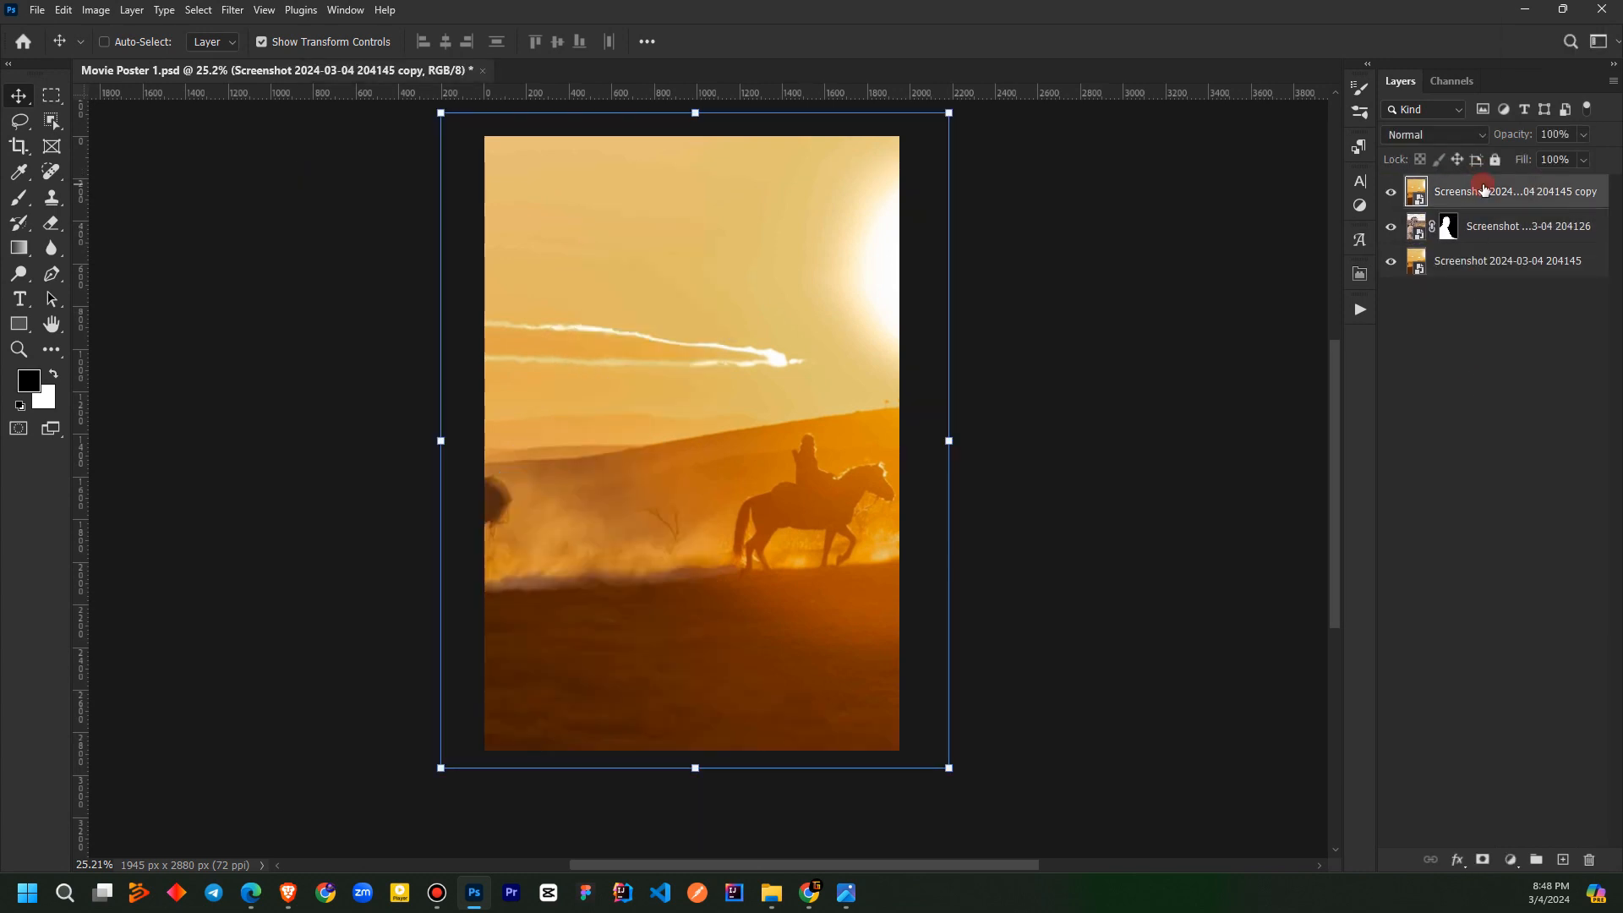
{"action": "right_click", "coordinate": [1485, 189]}
{"action": "left_click", "coordinate": [1408, 511]}
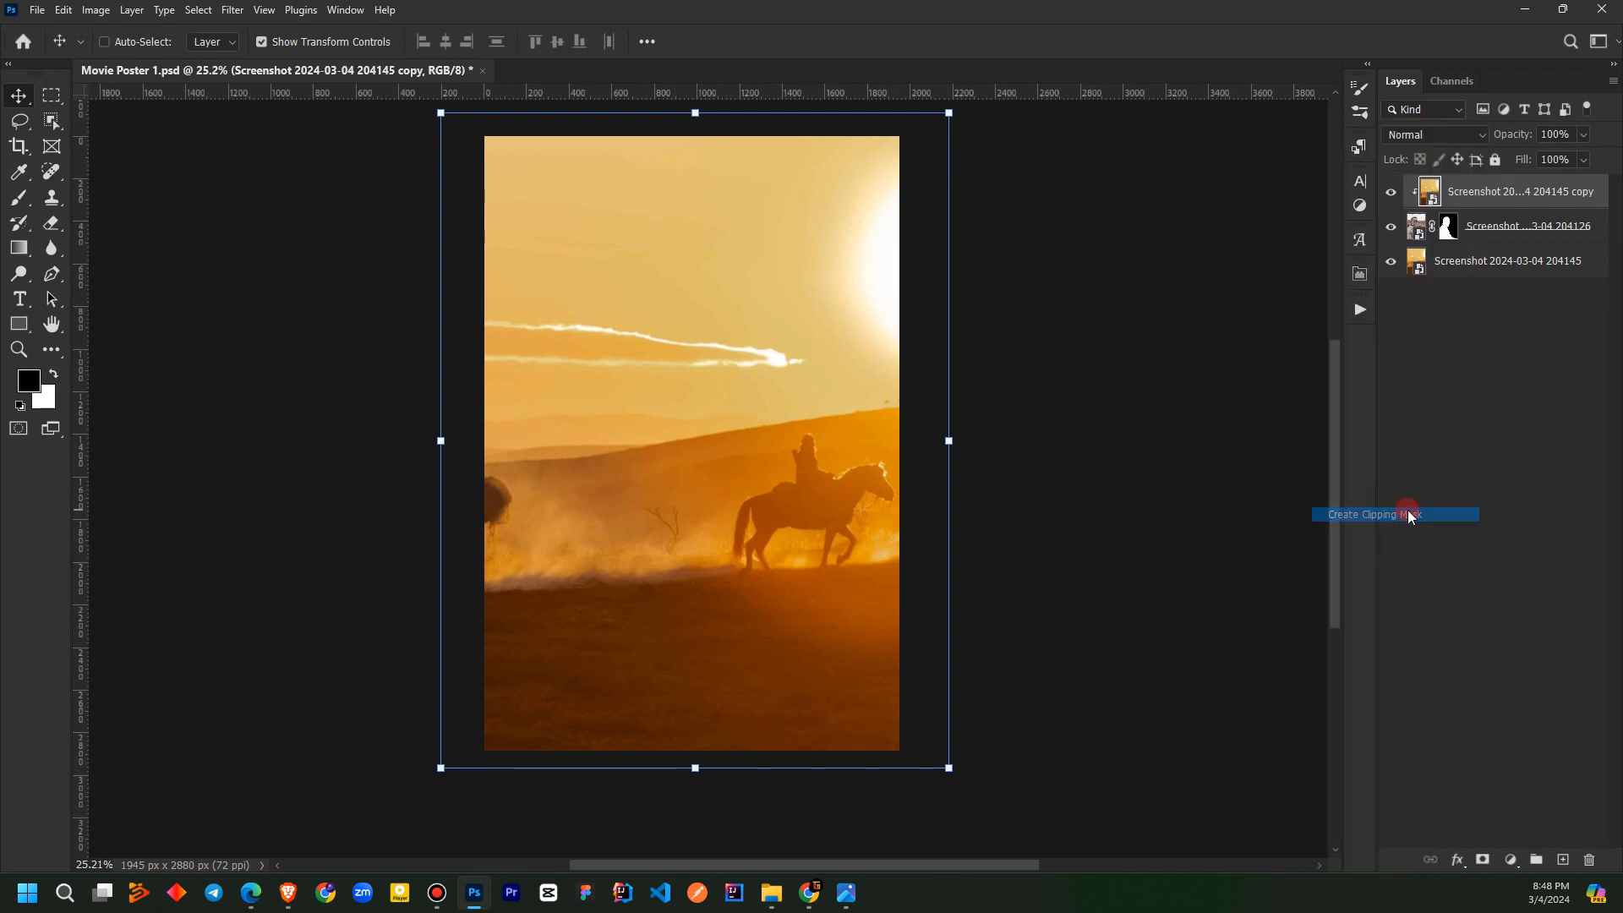
{"action": "left_click", "coordinate": [1458, 389]}
Apply a Gaussian Blur with a 58.2 pixel radius to the clipped desert copy
{"action": "left_click", "coordinate": [1484, 192]}
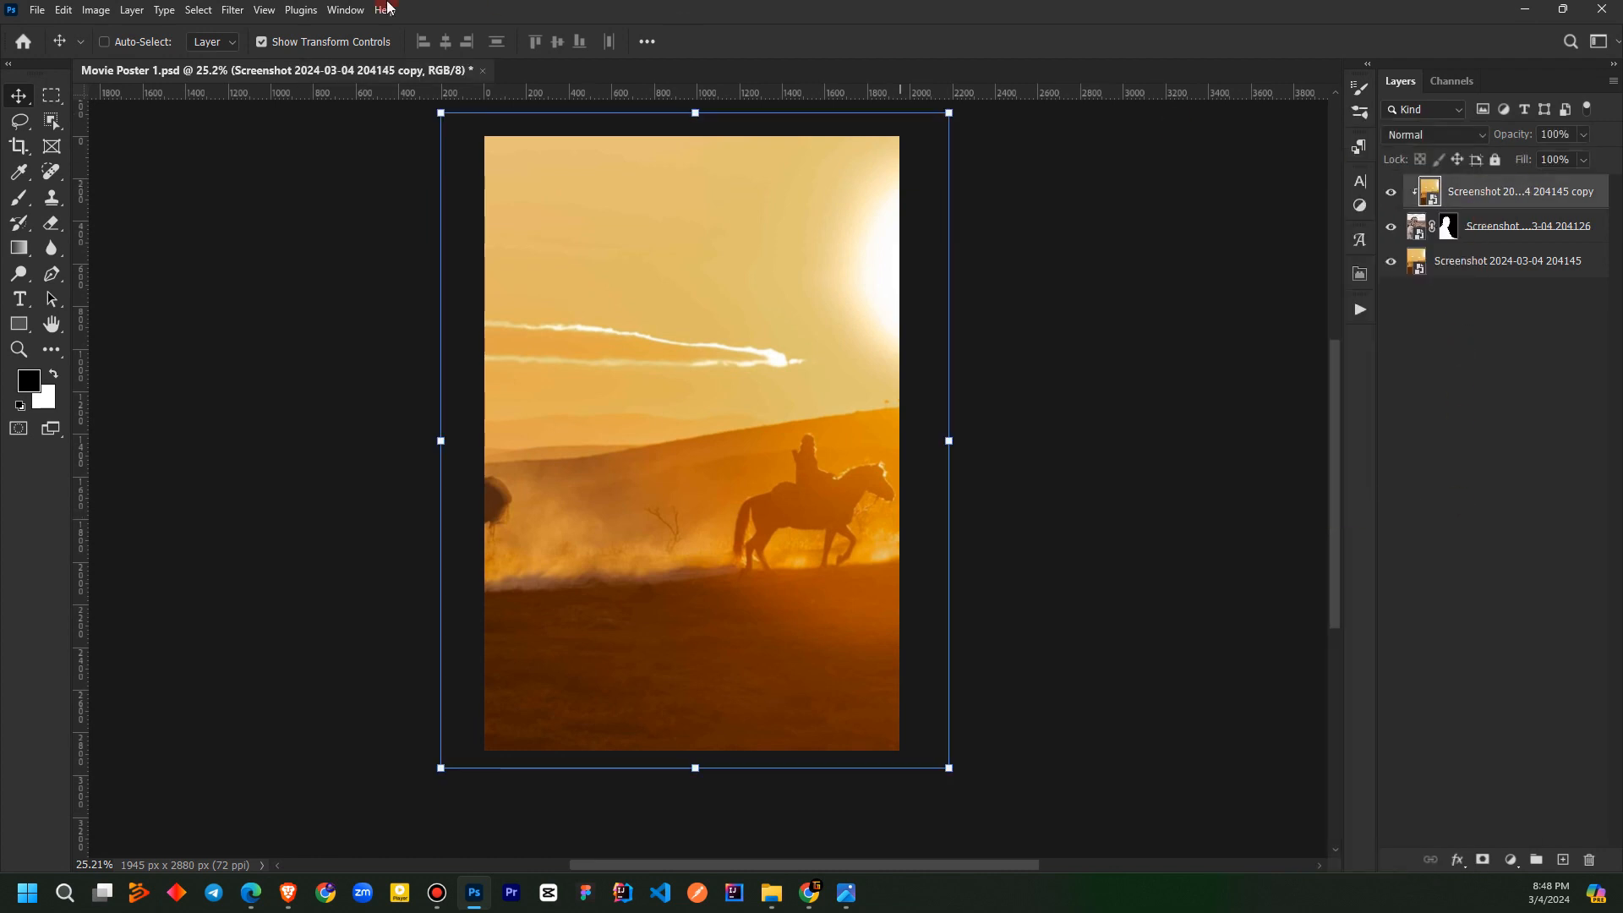
{"action": "left_click", "coordinate": [235, 12]}
{"action": "mouse_move", "coordinate": [253, 229]}
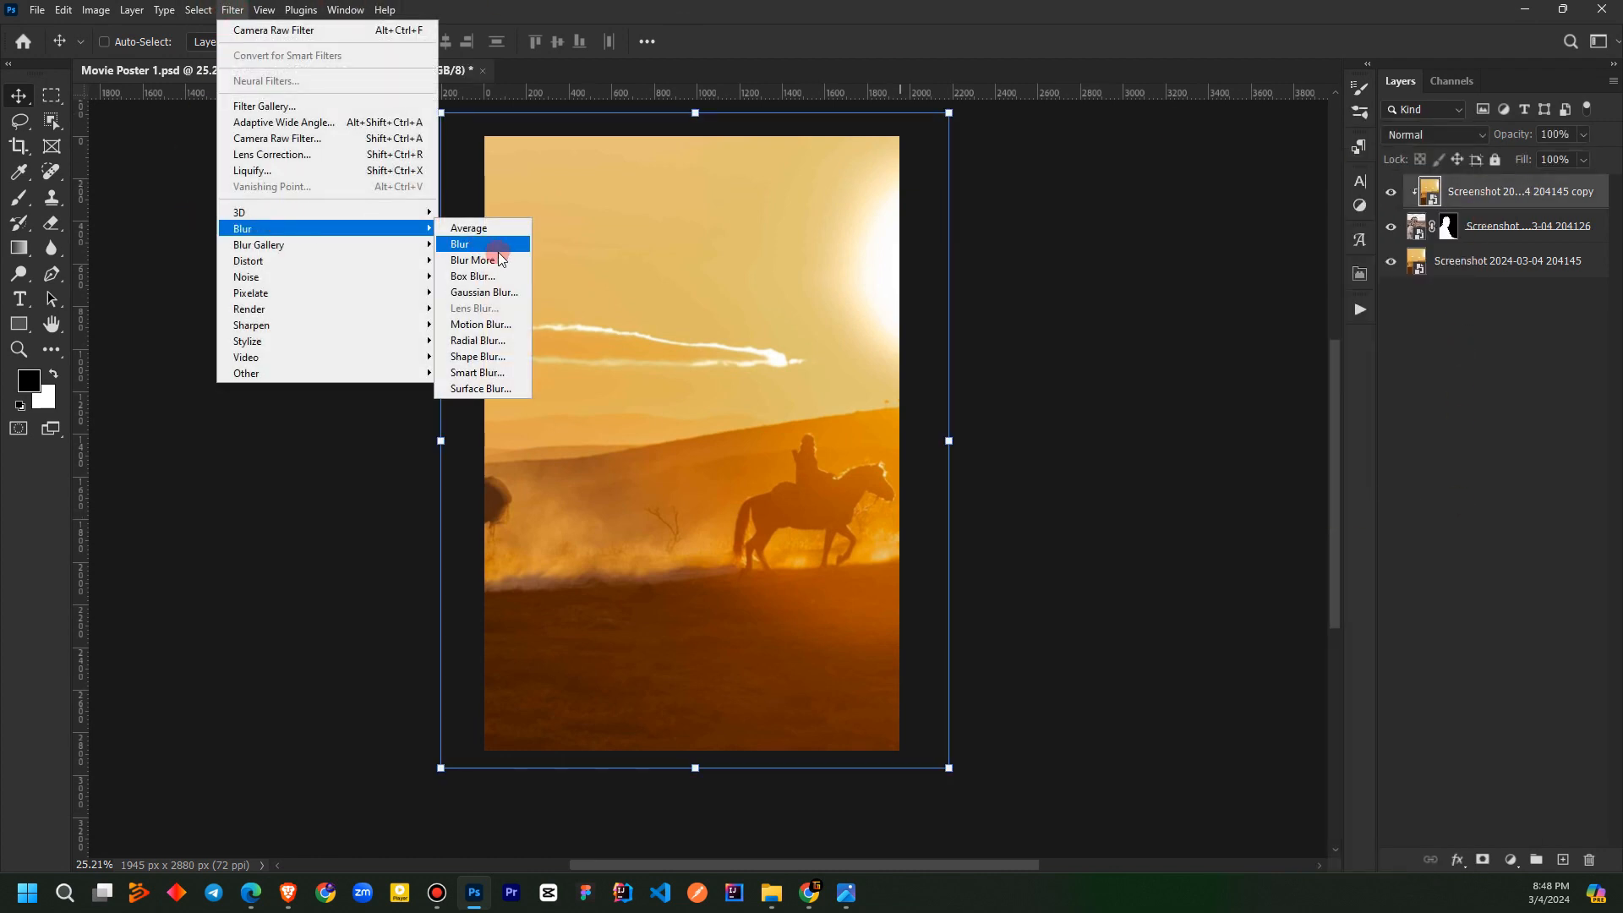
{"action": "left_click", "coordinate": [505, 293]}
{"action": "left_click_drag", "start_coordinate": [779, 445], "coordinate": [774, 443]}
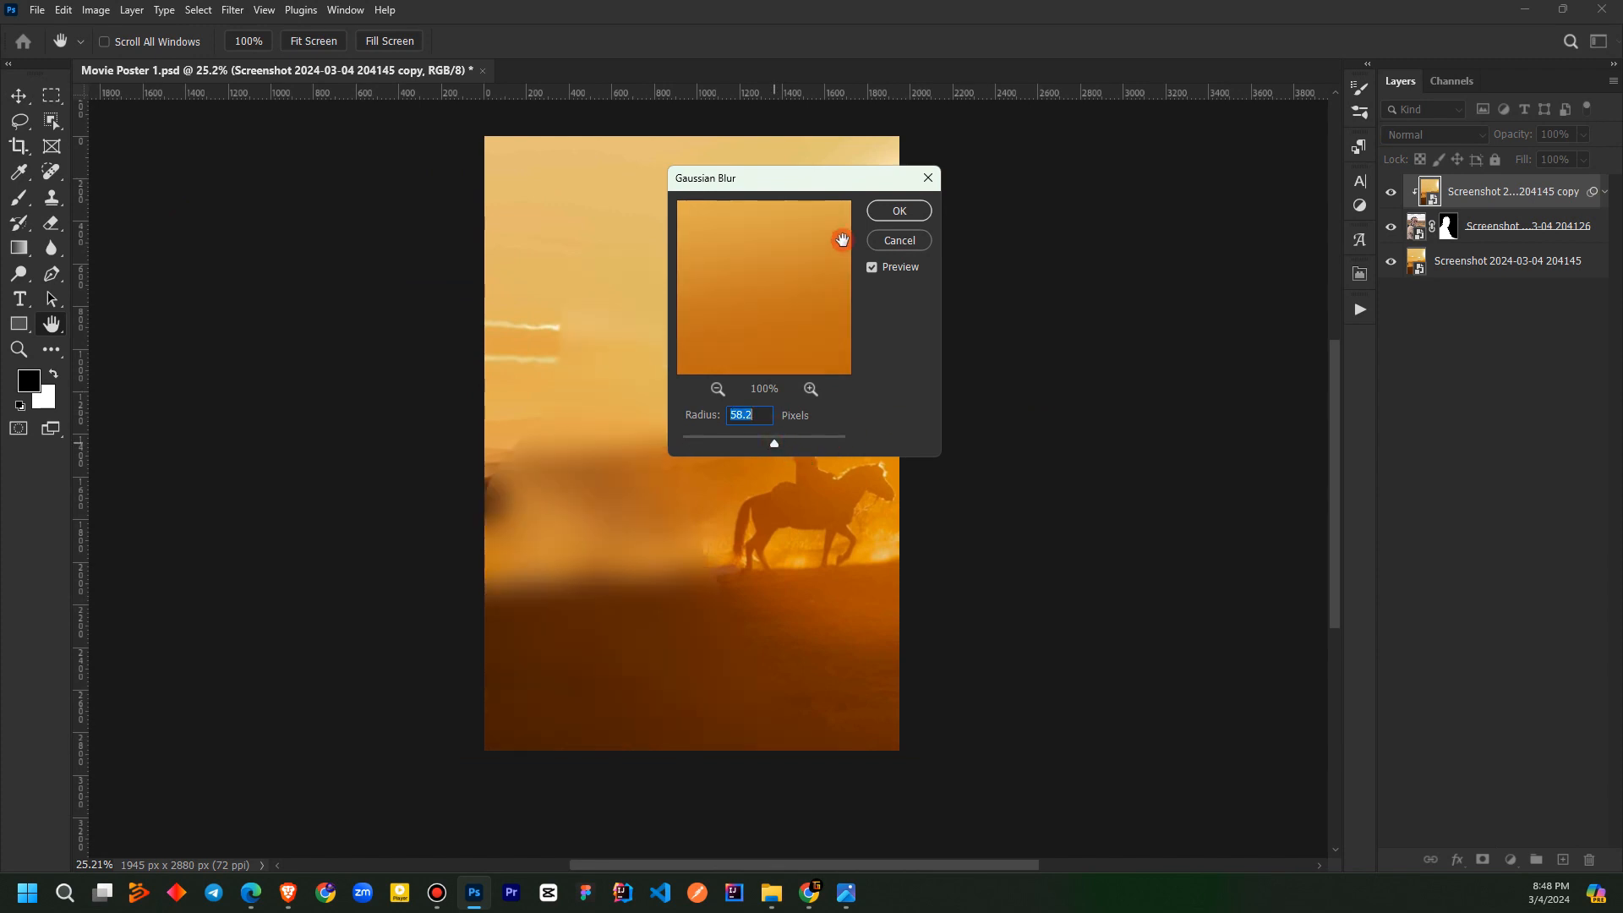
{"action": "left_click", "coordinate": [881, 210]}
Set the blend mode of the blurred desert copy to Overlay
{"action": "left_click", "coordinate": [1486, 191]}
{"action": "left_click", "coordinate": [1431, 135]}
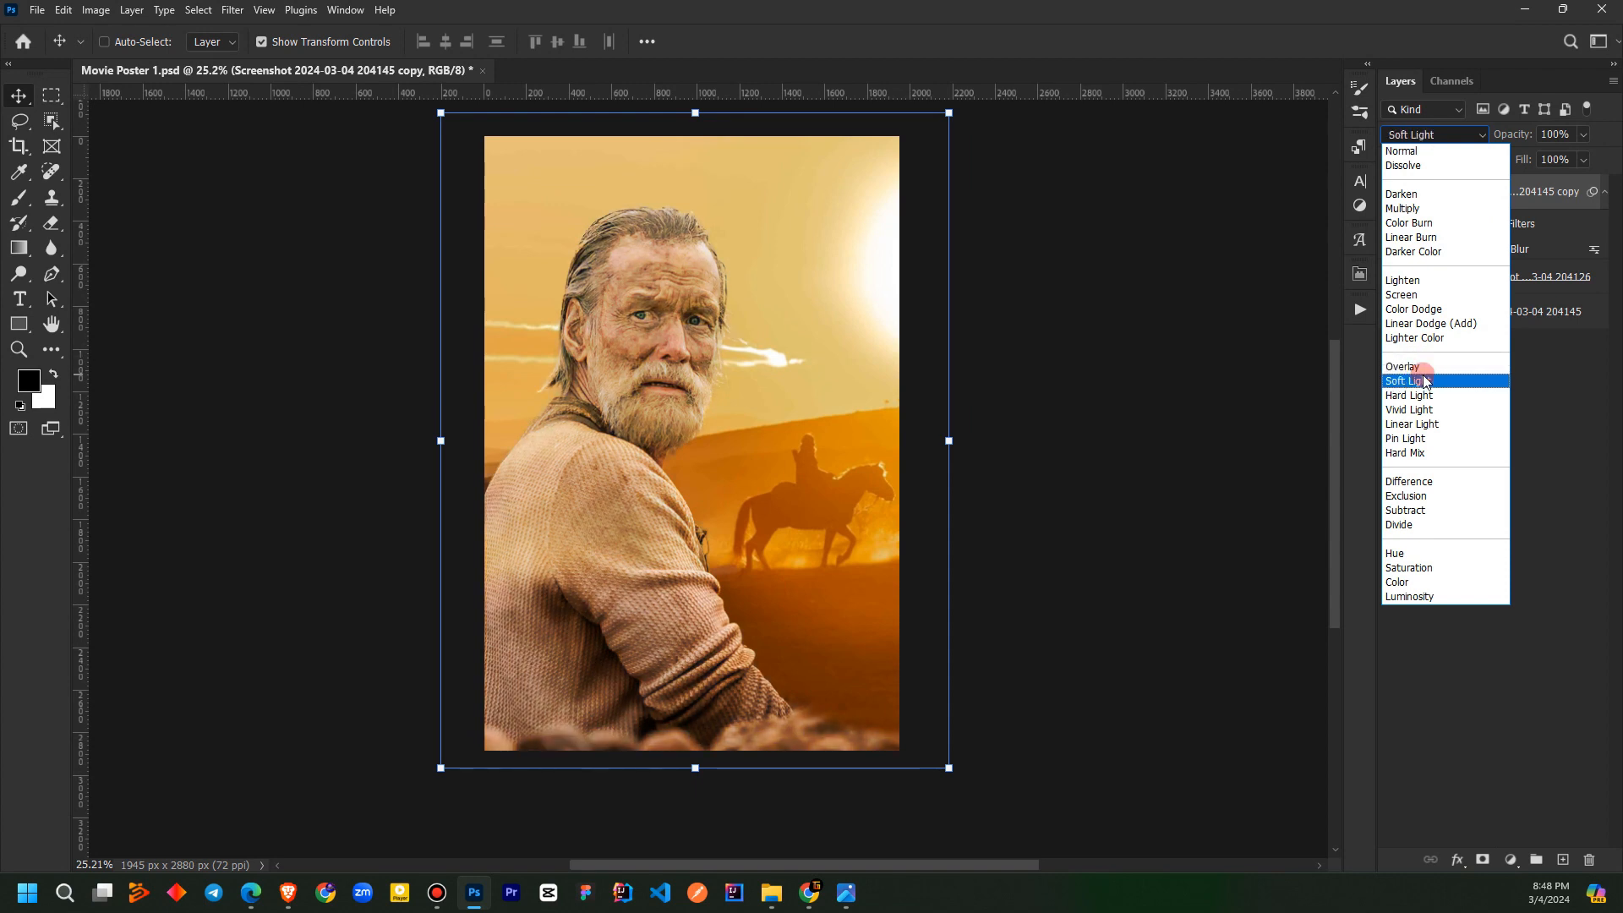
{"action": "left_click", "coordinate": [1423, 369]}
{"action": "left_click", "coordinate": [1434, 437]}
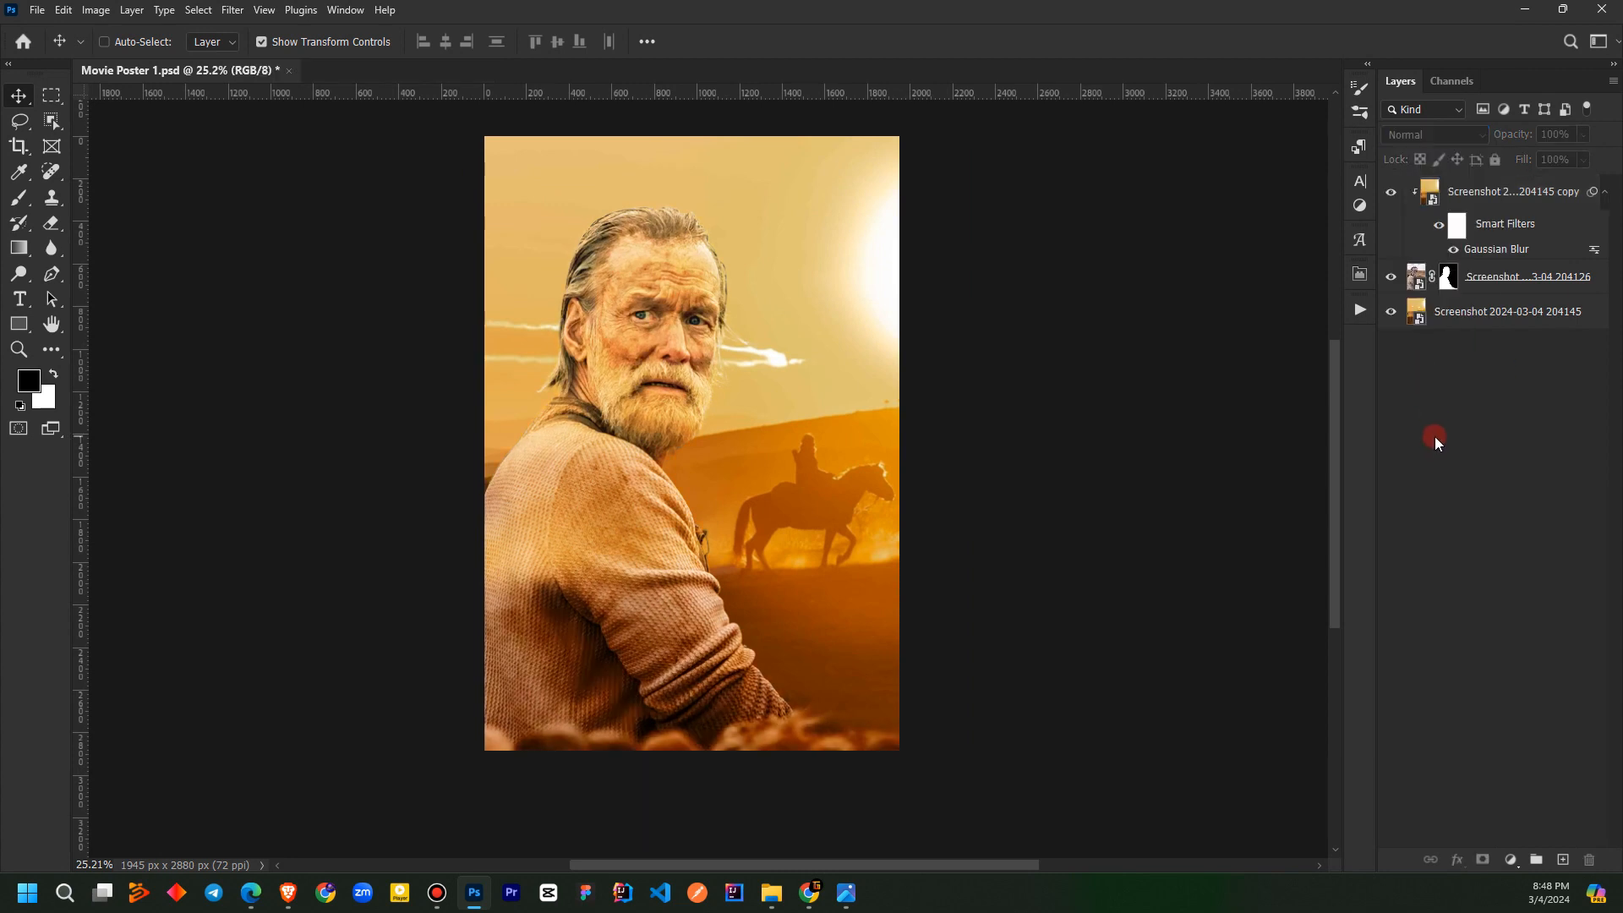
Lower the opacity of the blurred desert copy to soften the orange tint on the man
{"action": "left_click", "coordinate": [1577, 191]}
{"action": "left_click", "coordinate": [1583, 135]}
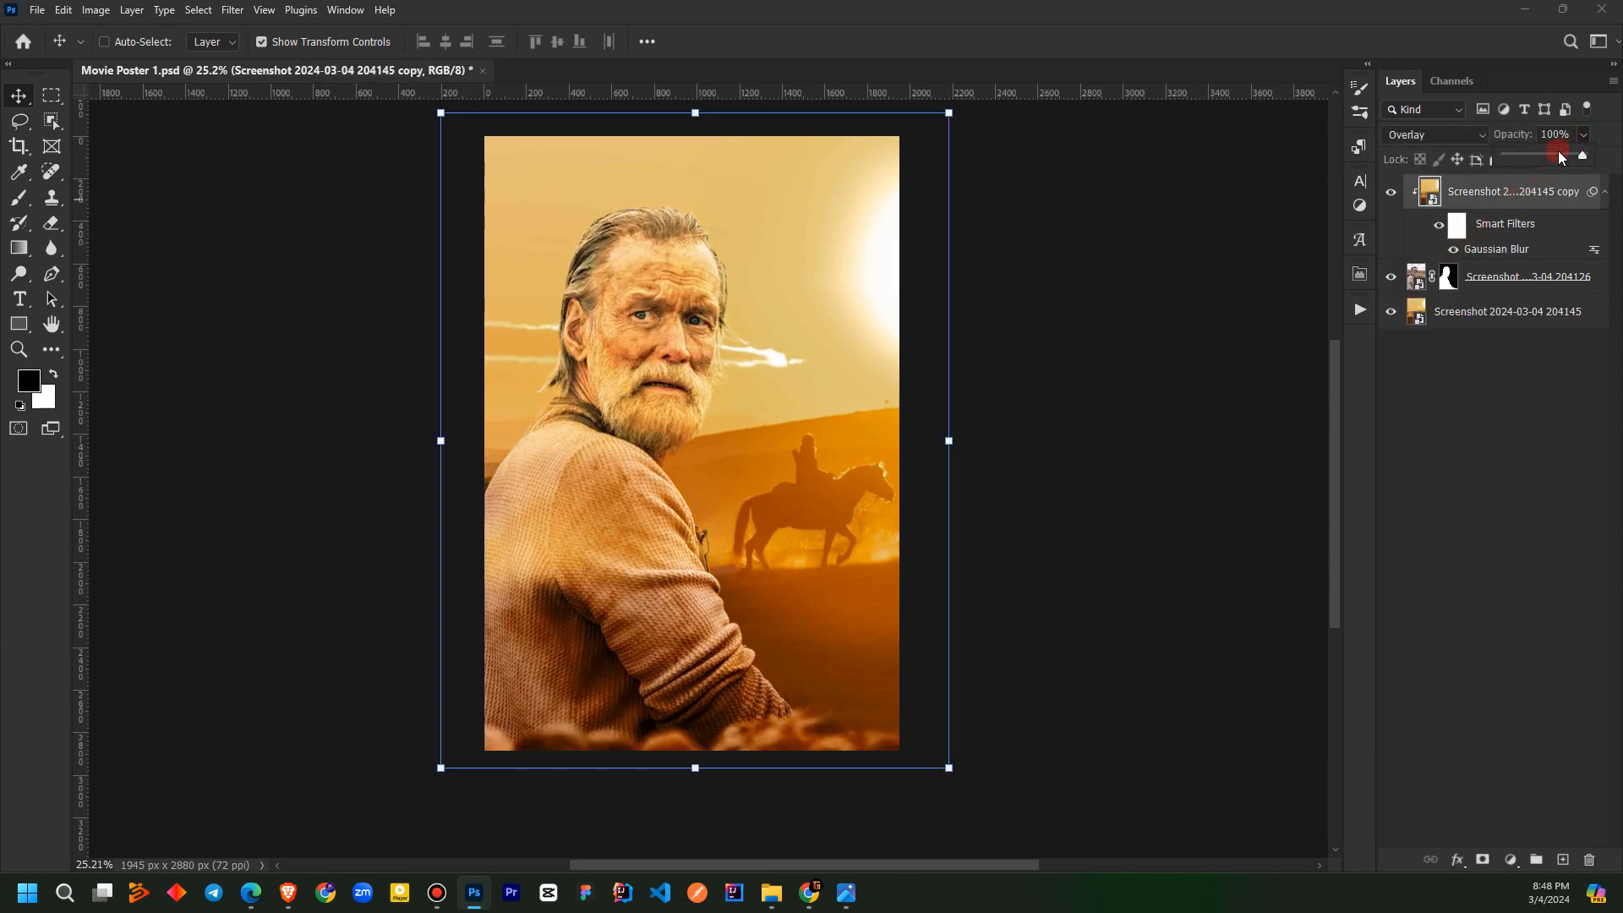
{"action": "left_click_drag", "start_coordinate": [1536, 156], "coordinate": [1551, 159]}
{"action": "left_click", "coordinate": [1500, 499]}
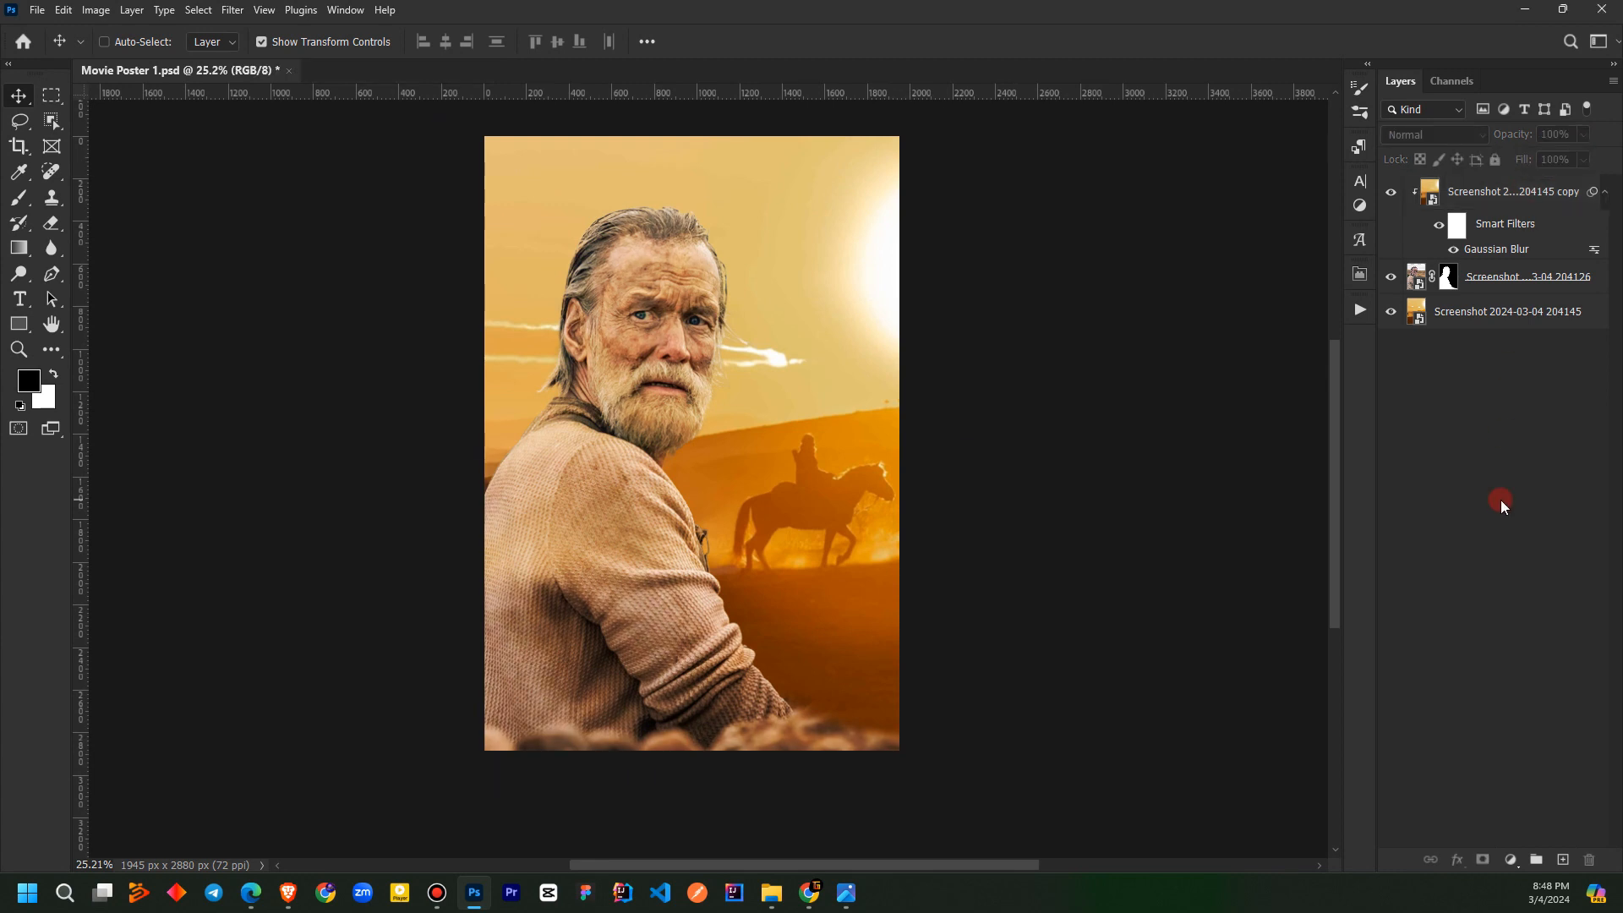
{"action": "left_click", "coordinate": [1484, 320]}
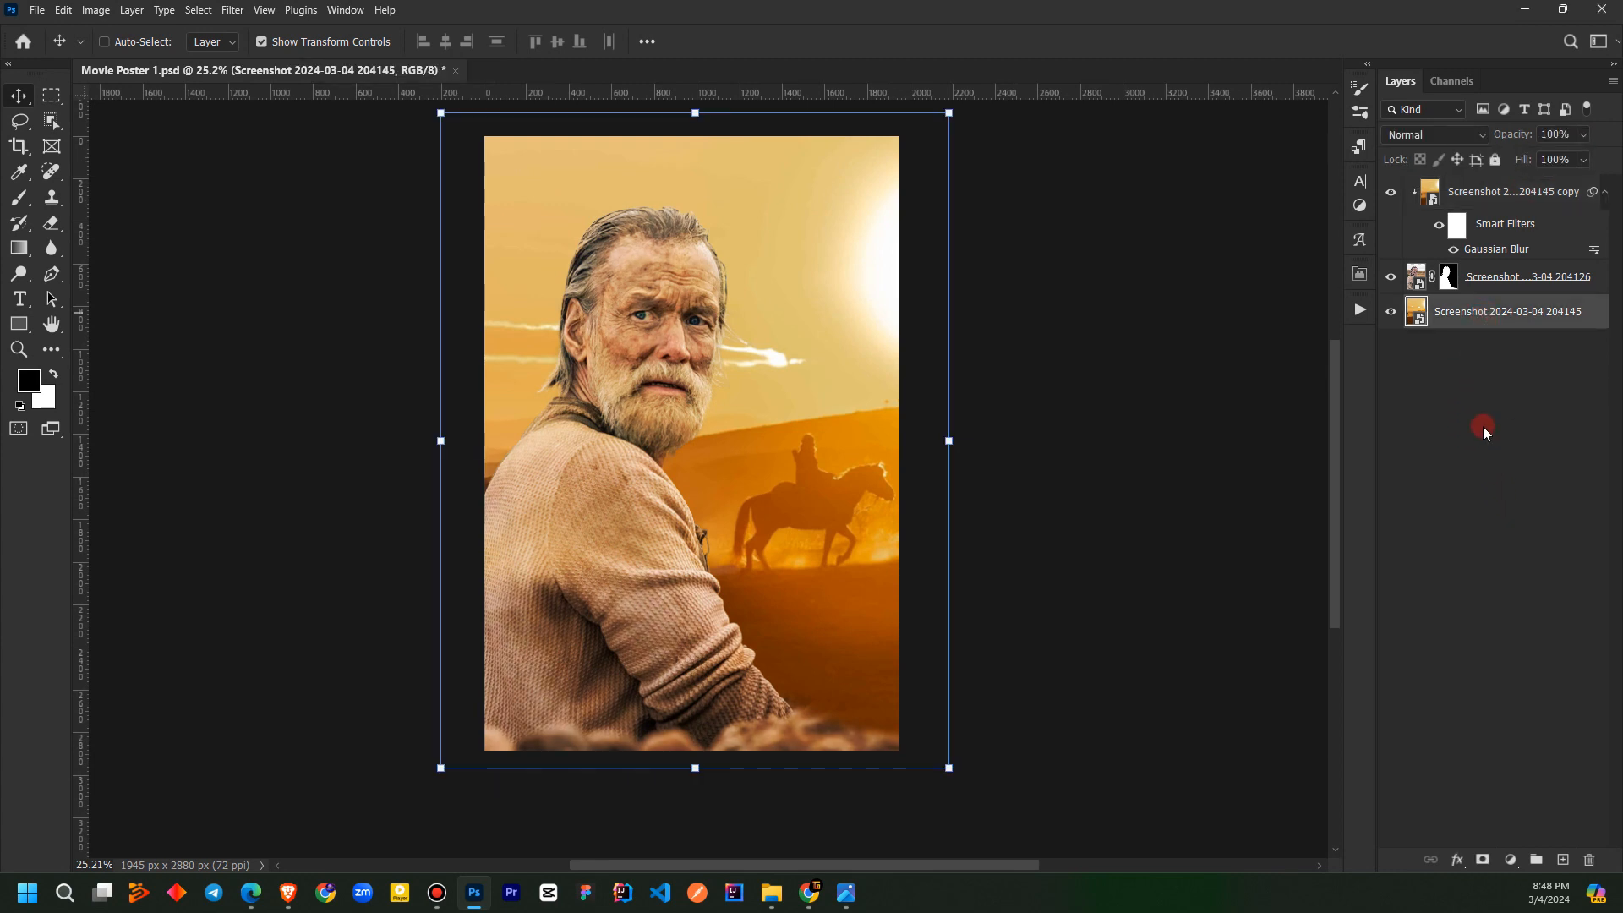
{"action": "left_click", "coordinate": [1483, 426]}
{"action": "left_click", "coordinate": [1476, 317]}
{"action": "left_click", "coordinate": [1480, 428]}
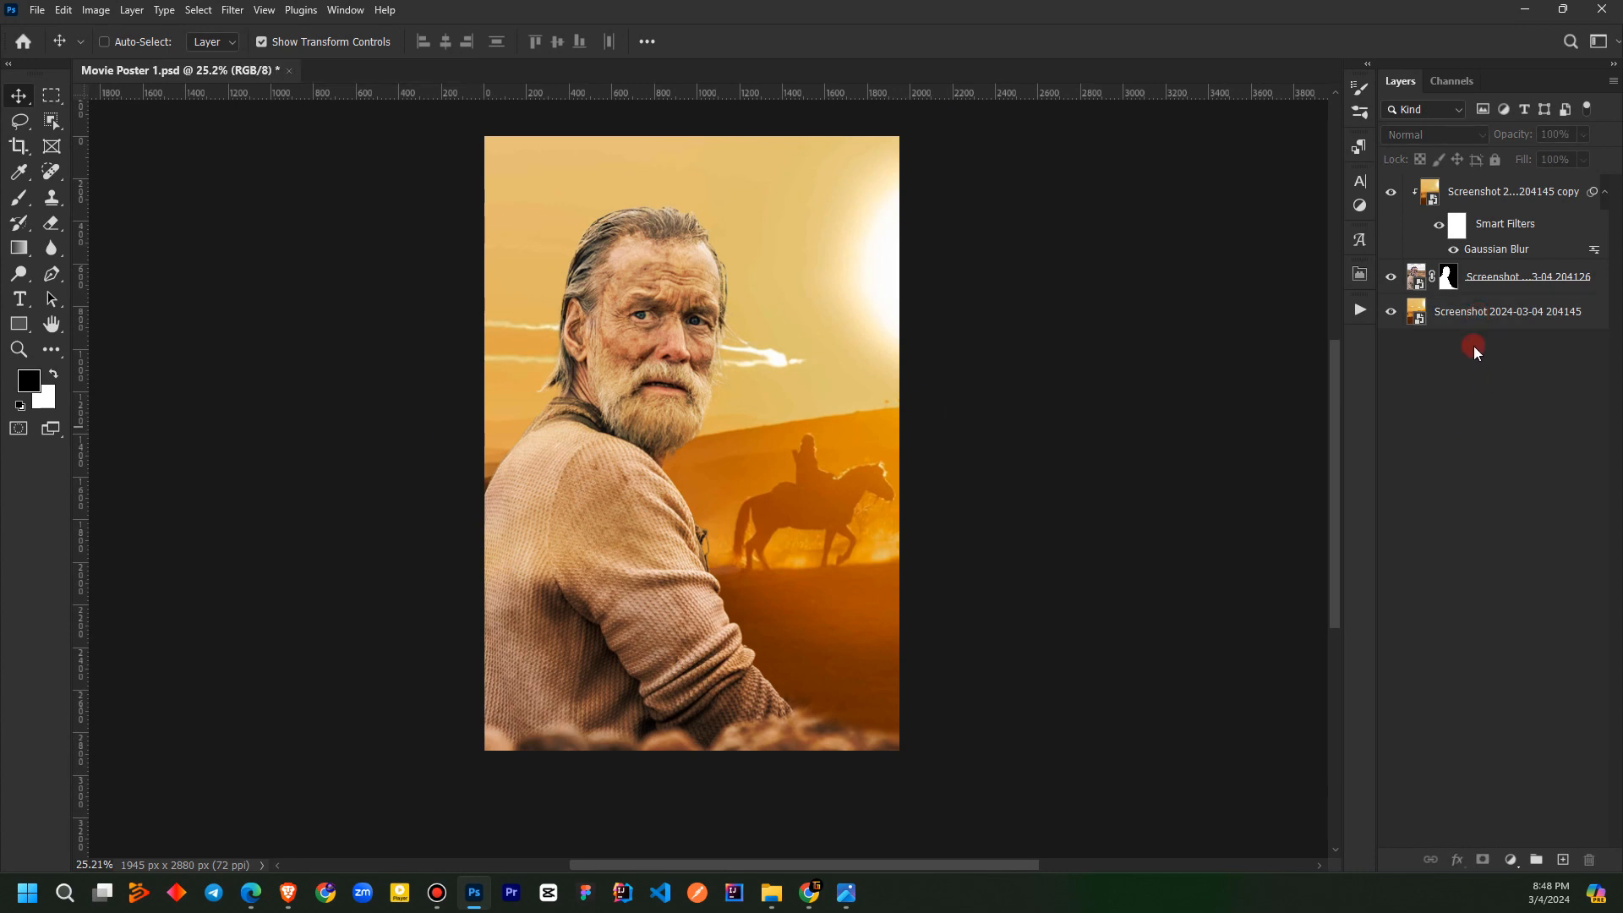
Rename the bottom desert layer as Background
{"action": "left_click", "coordinate": [1476, 326]}
{"action": "key", "text": "ctrl"}
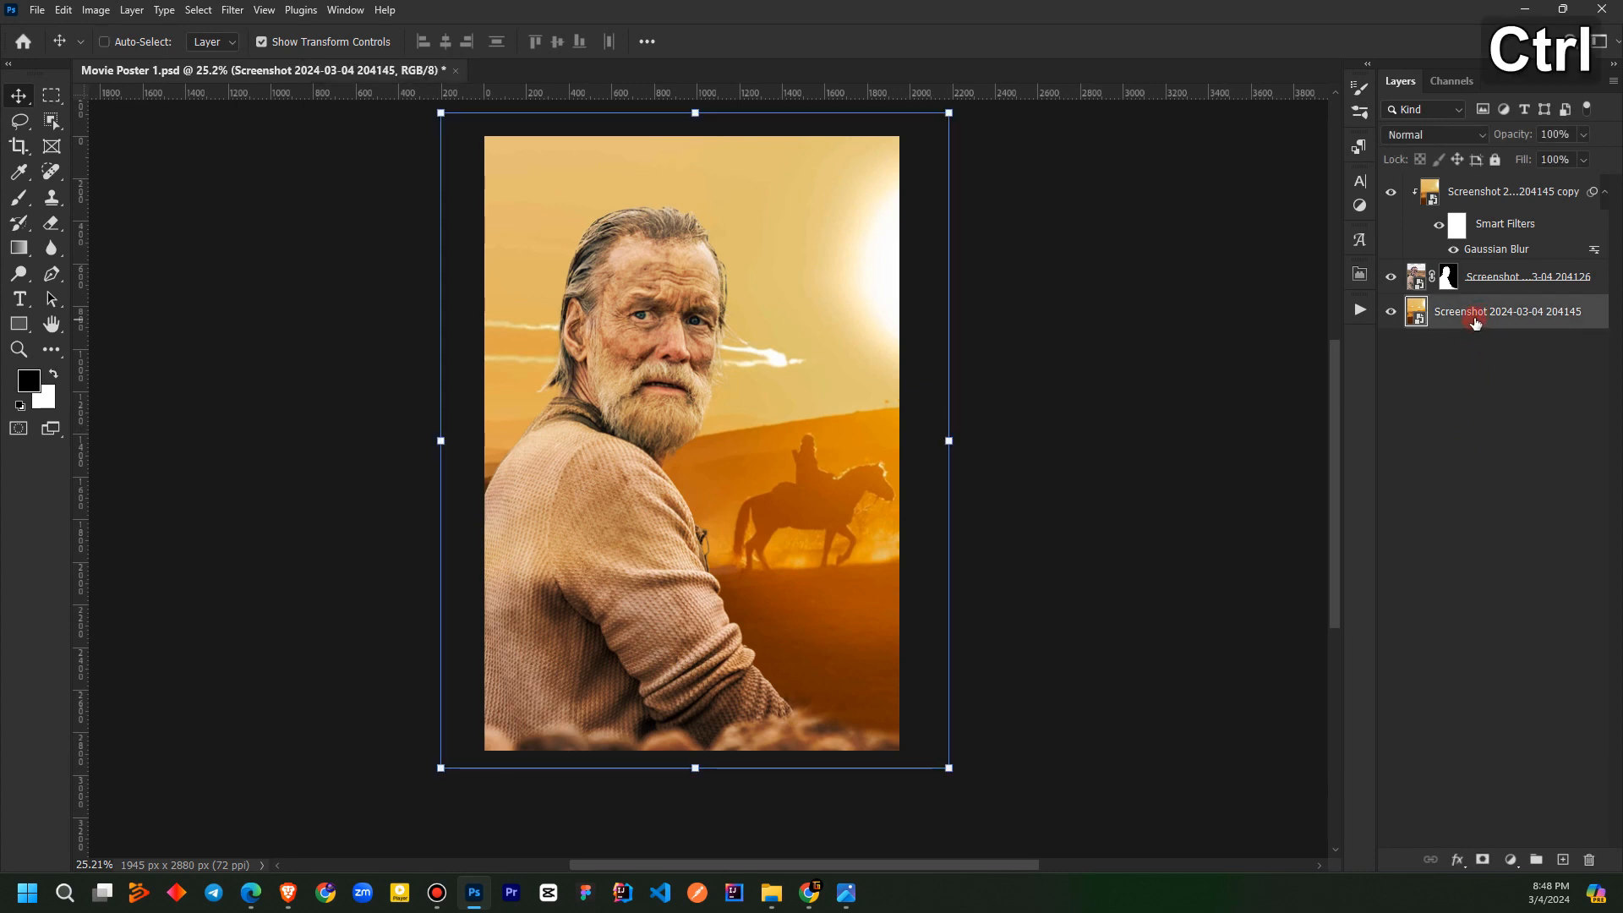
{"action": "double_click", "coordinate": [1476, 312]}
{"action": "key", "text": "shift"}
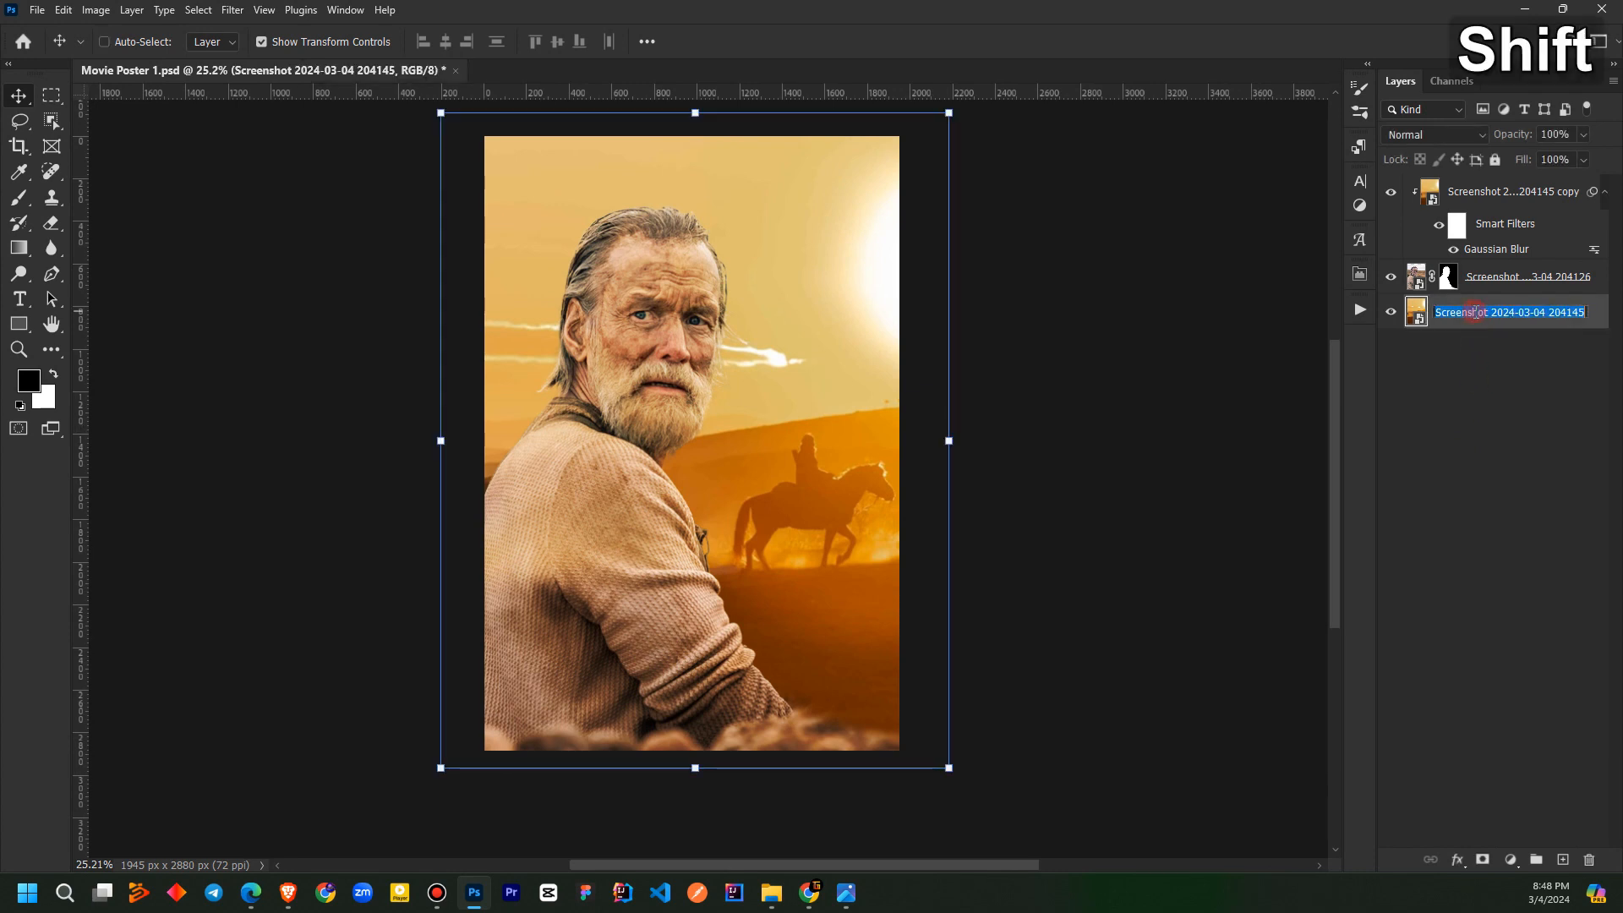
{"action": "type", "text": "Background"}
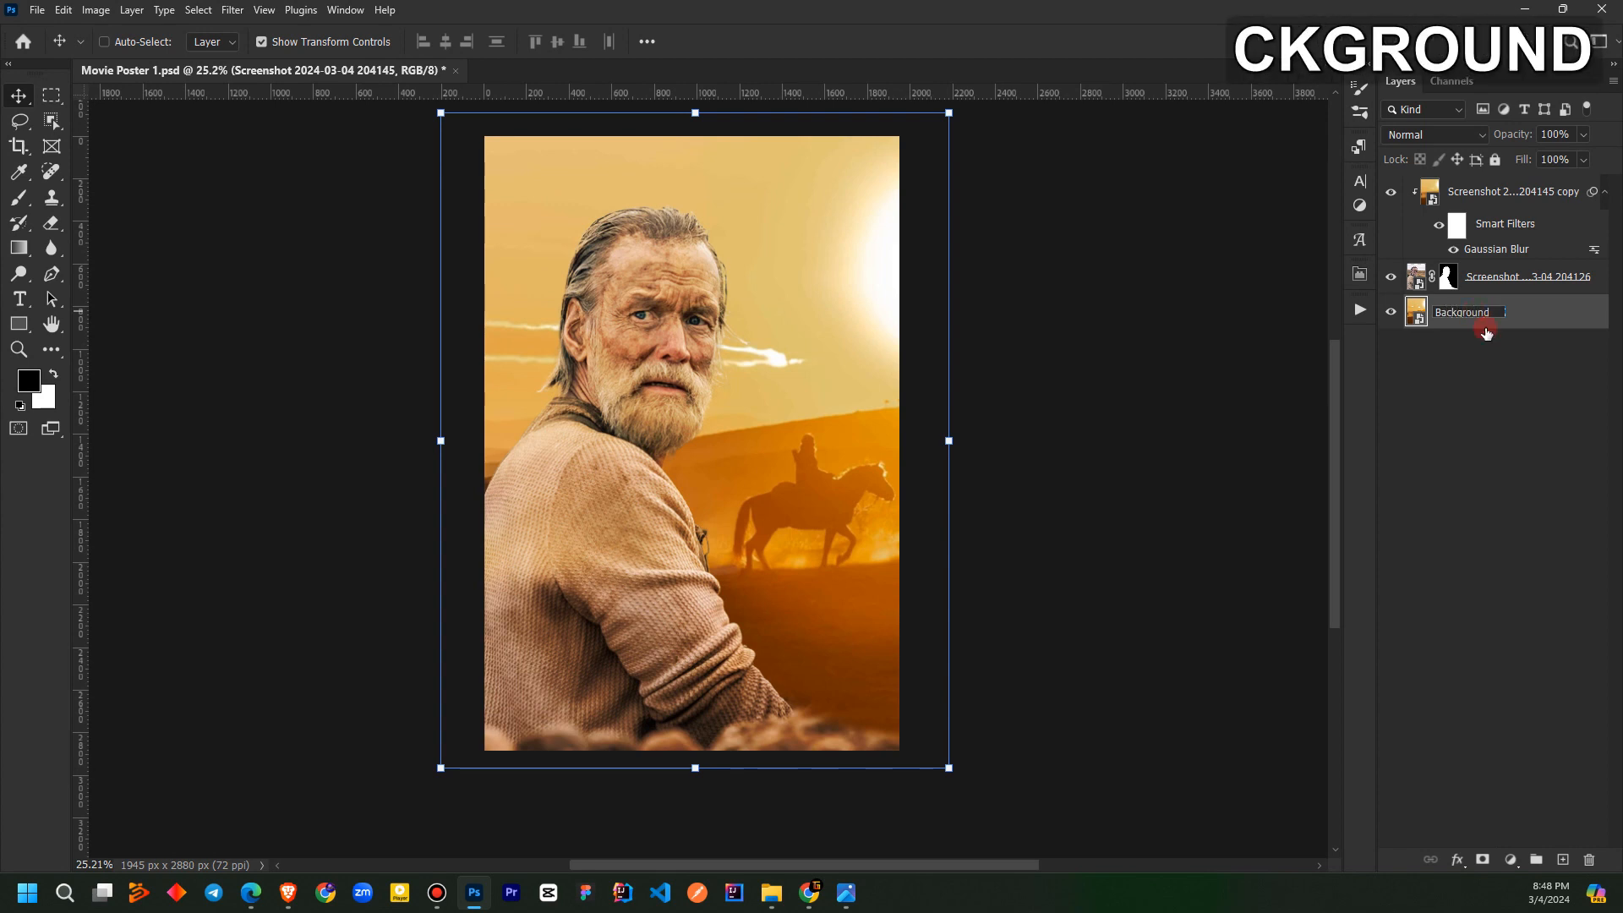
{"action": "left_click", "coordinate": [1503, 491]}
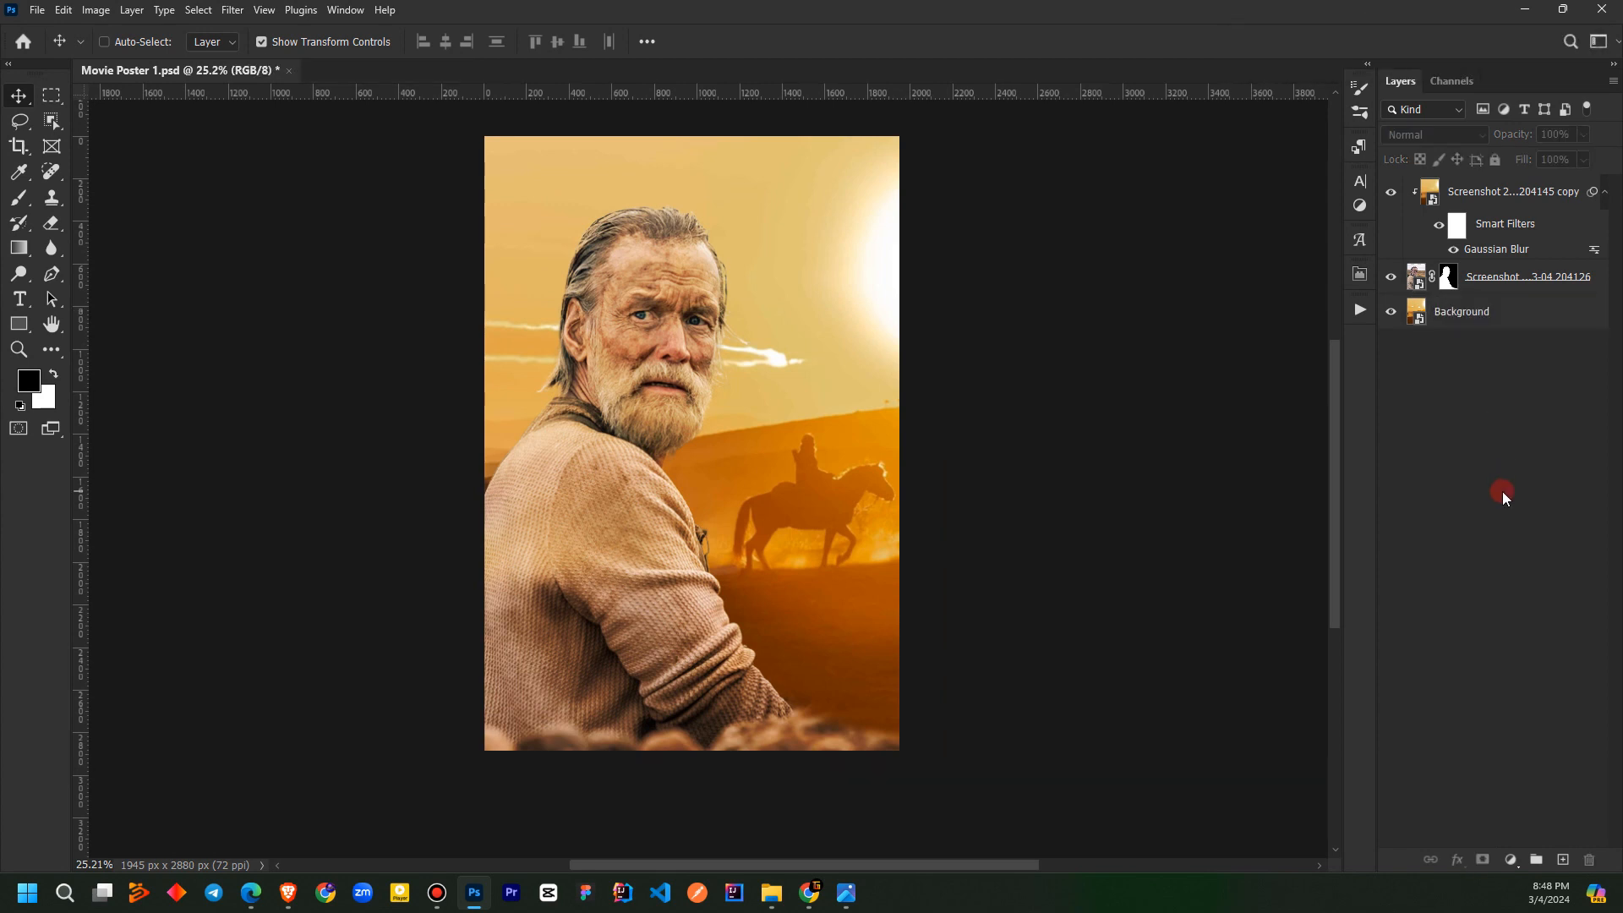
Group the man's layer with its clipped desert copy and name the group MAn
{"action": "left_click", "coordinate": [1503, 281]}
{"action": "left_click", "coordinate": [1496, 192], "text": "shift"}
{"action": "key", "text": "ctrl+g"}
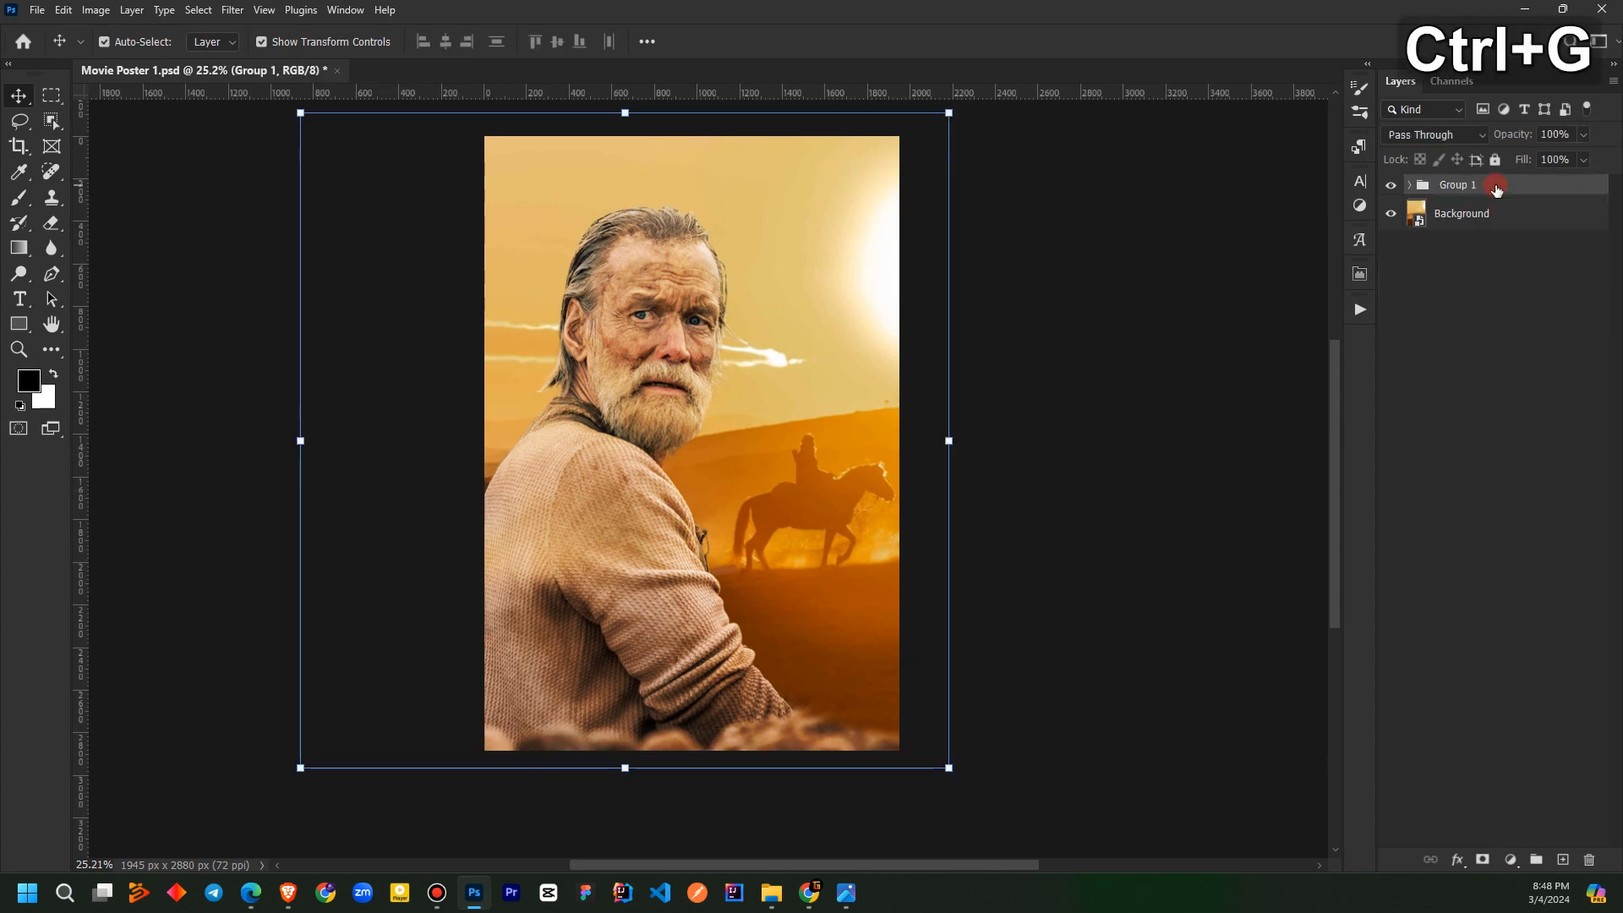
{"action": "double_click", "coordinate": [1468, 186]}
{"action": "type", "text": "MAn"}
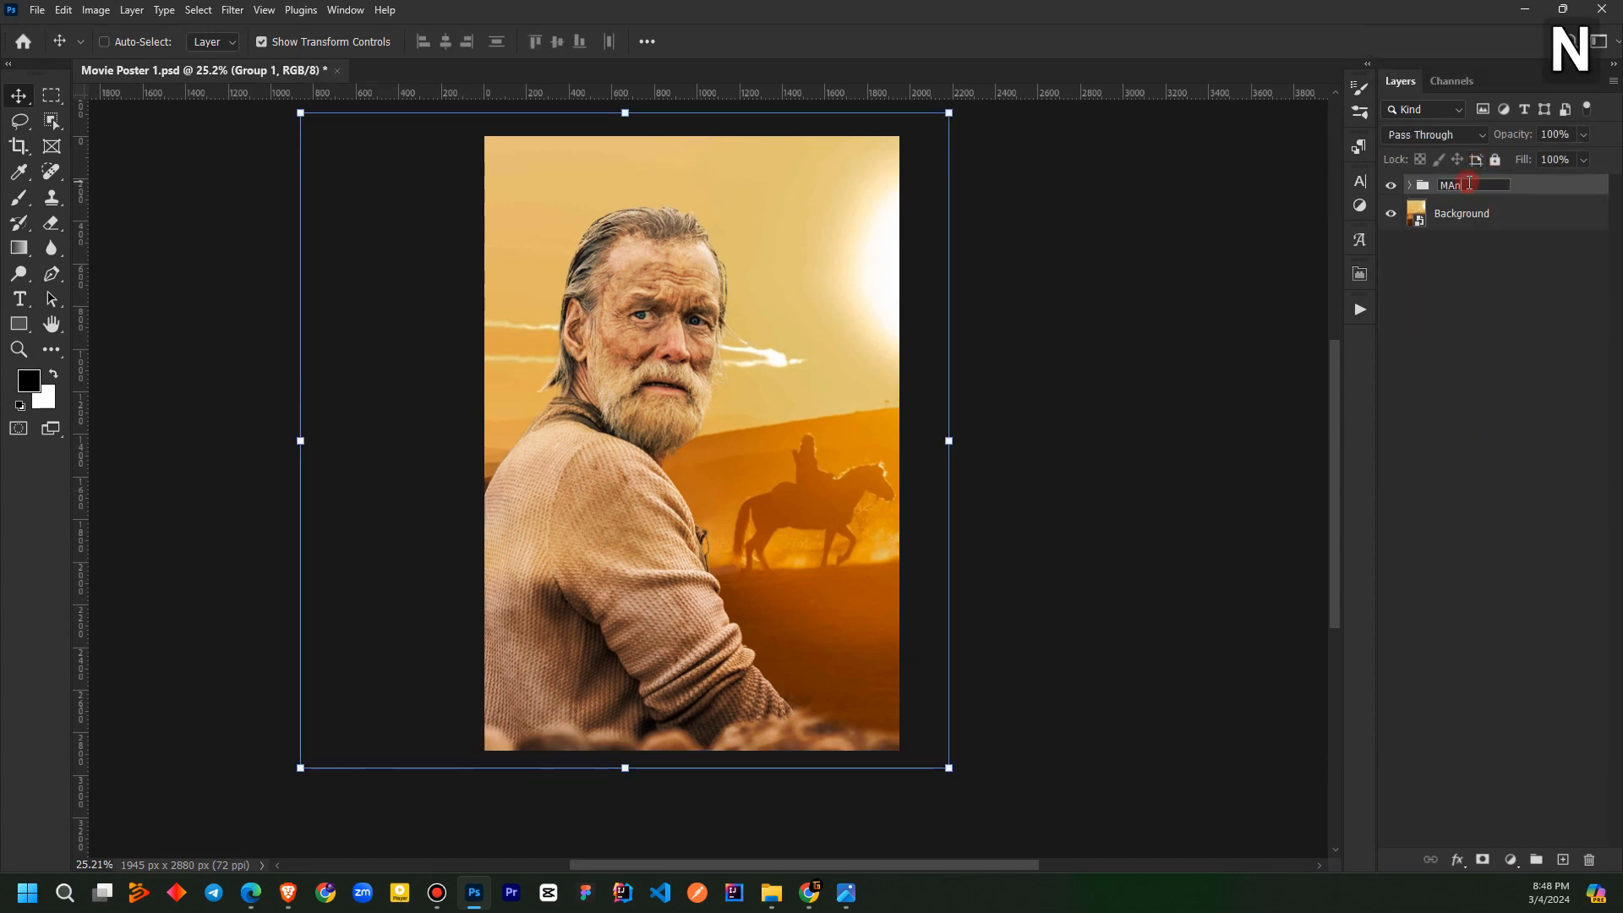
{"action": "left_click", "coordinate": [1430, 340]}
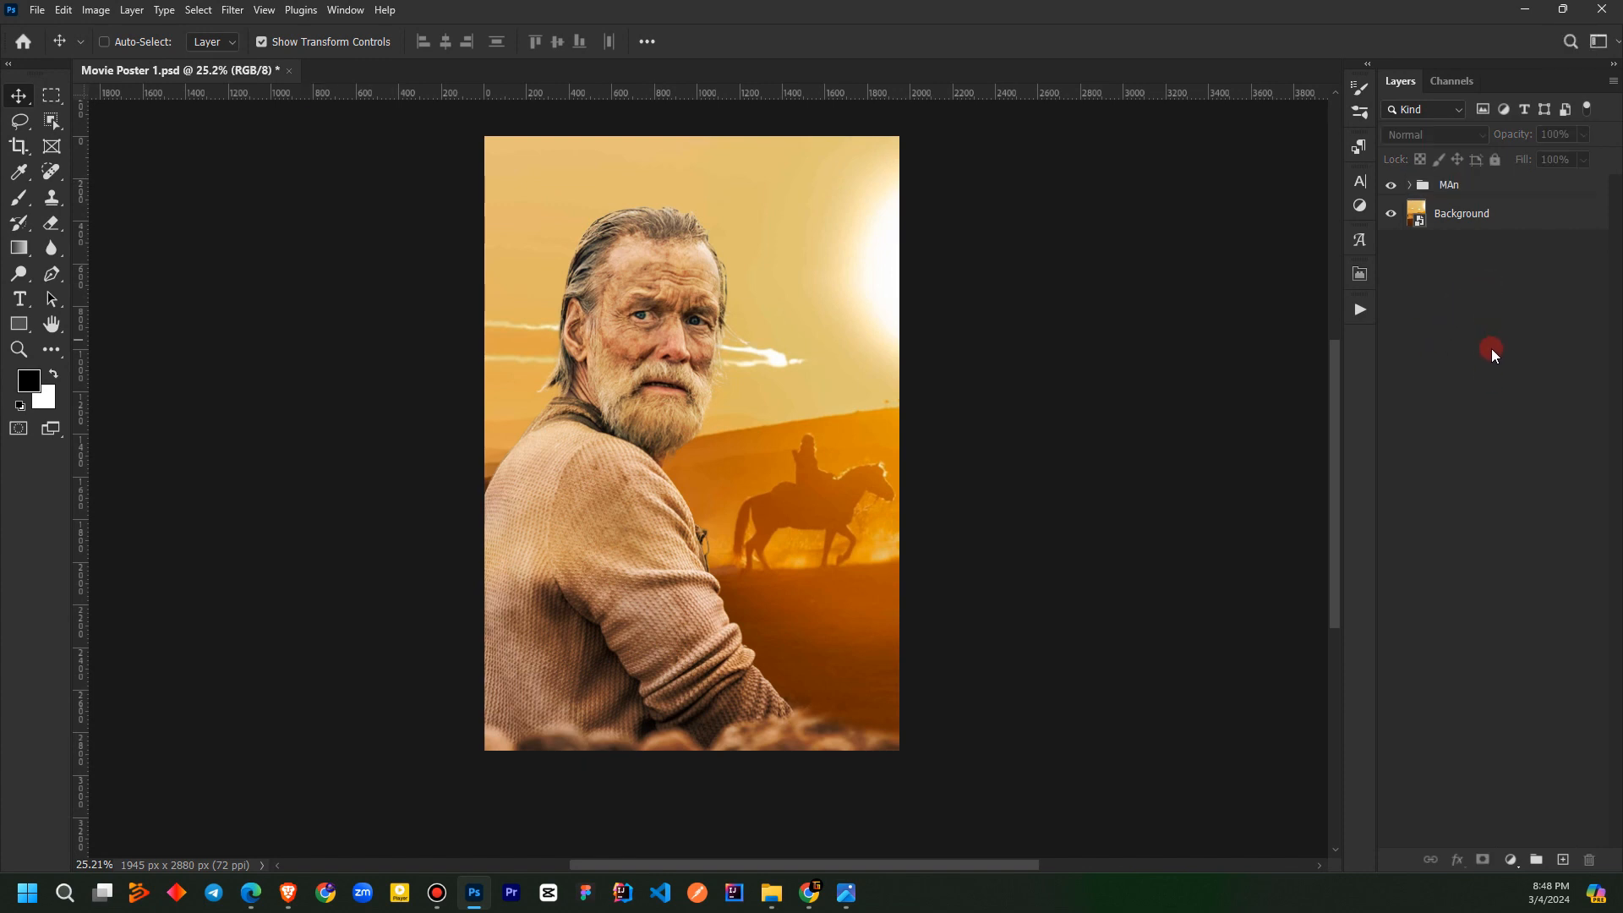
Place the SISU title image on the poster and rename its layer as Sisu Logo
{"action": "left_click_drag", "start_coordinate": [475, 888], "coordinate": [807, 473]}
{"action": "left_click", "coordinate": [1470, 358]}
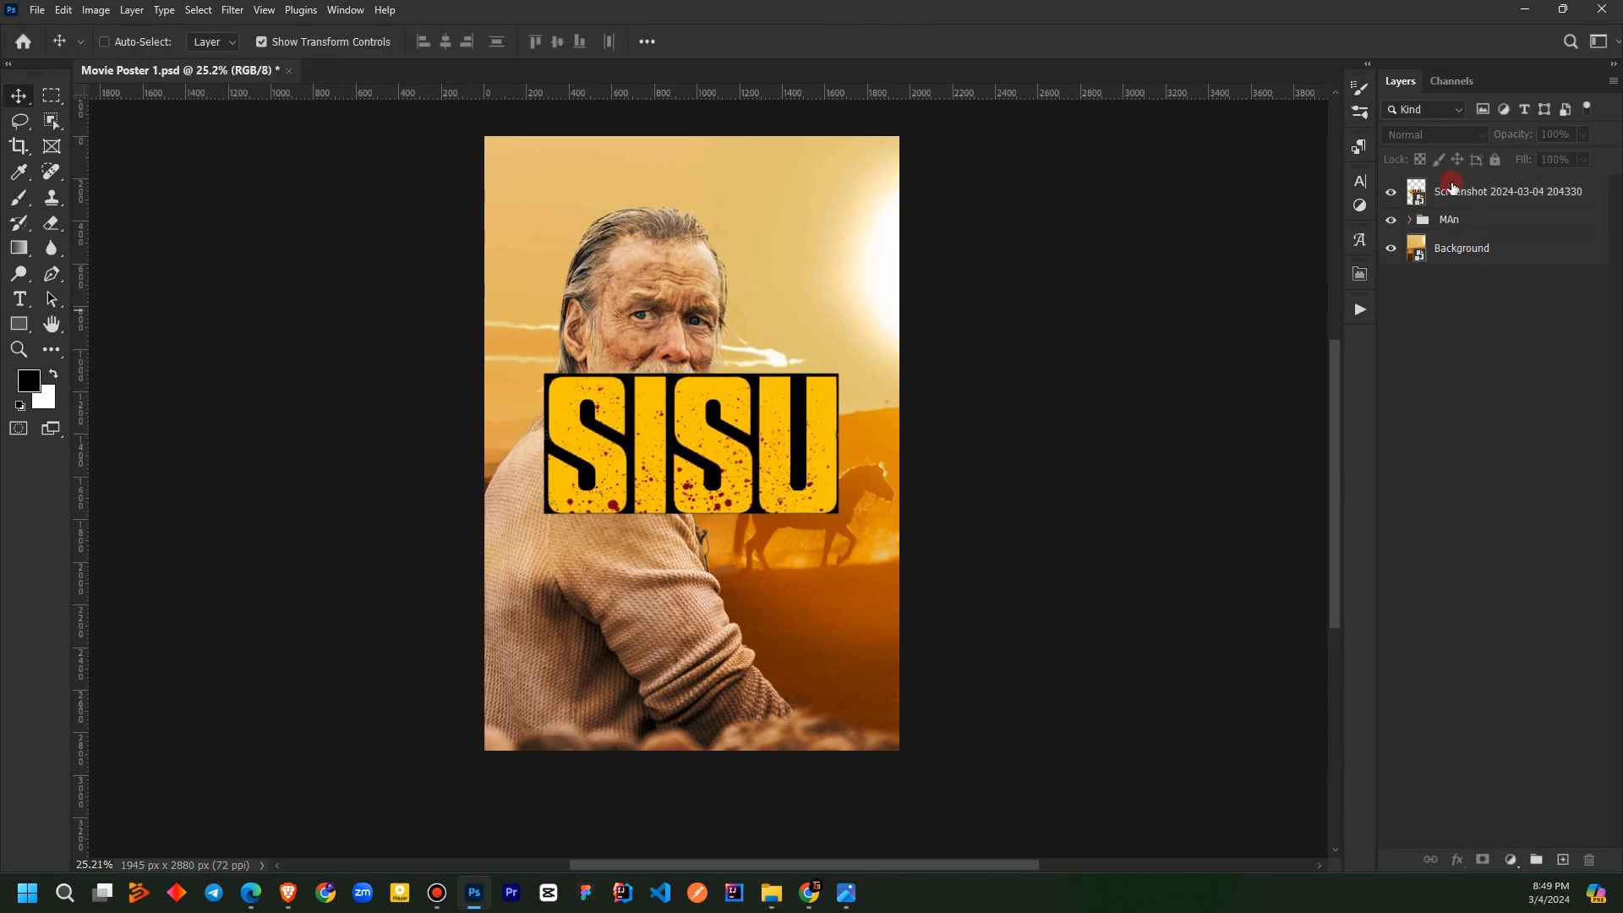
{"action": "left_click", "coordinate": [1424, 192]}
{"action": "double_click", "coordinate": [1463, 192]}
{"action": "type", "text": "Si"}
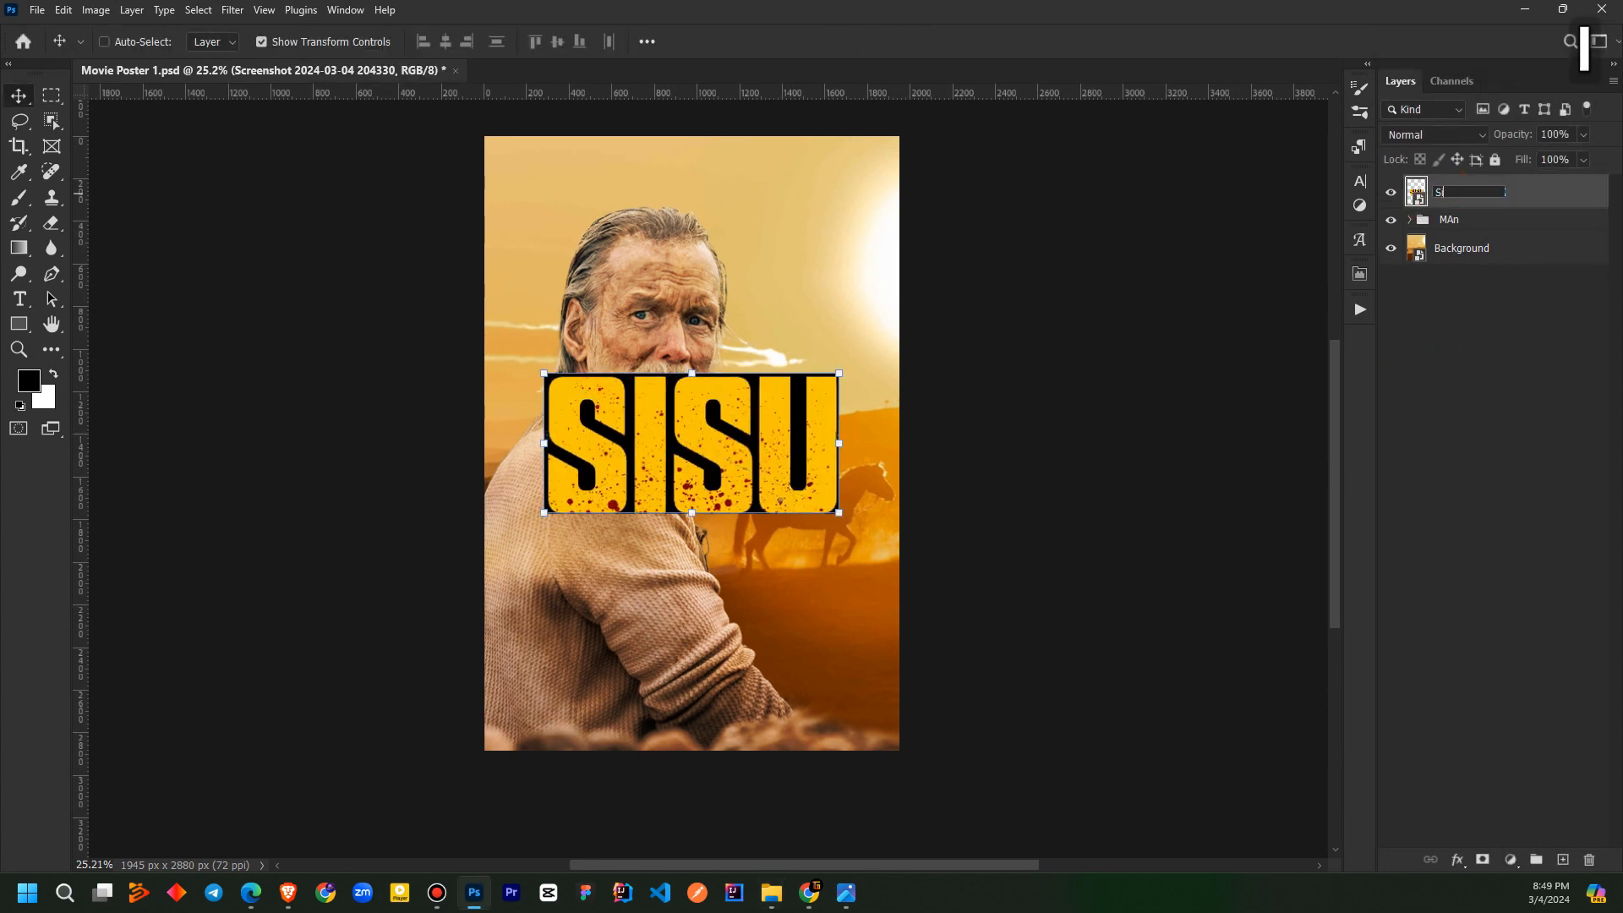
{"action": "type", "text": "su Logo"}
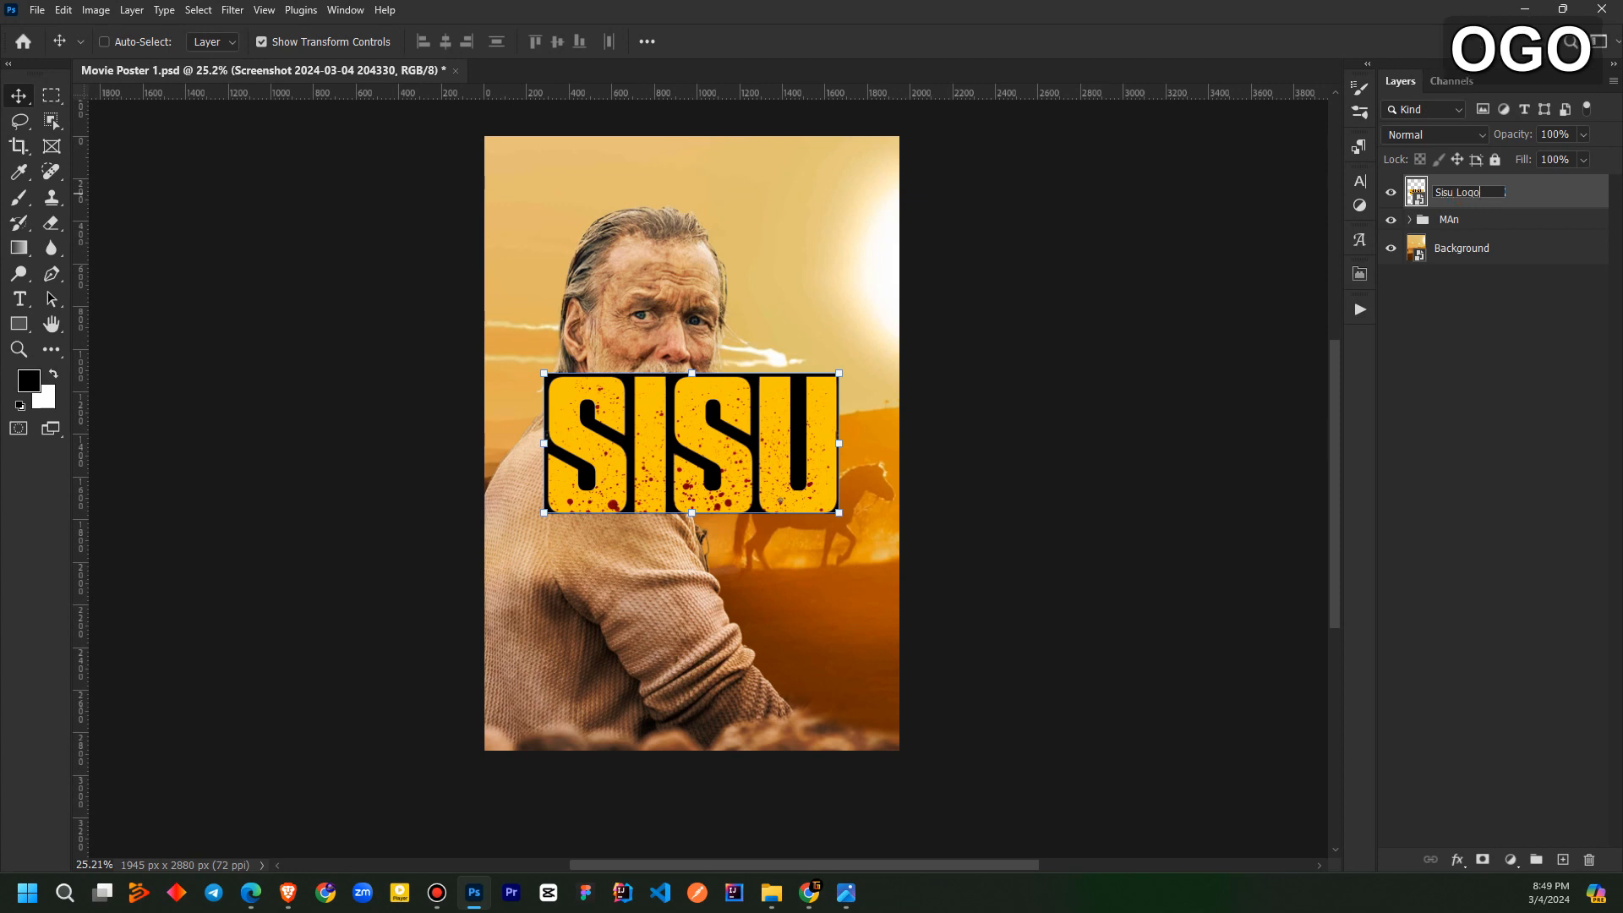
{"action": "left_click", "coordinate": [1466, 543]}
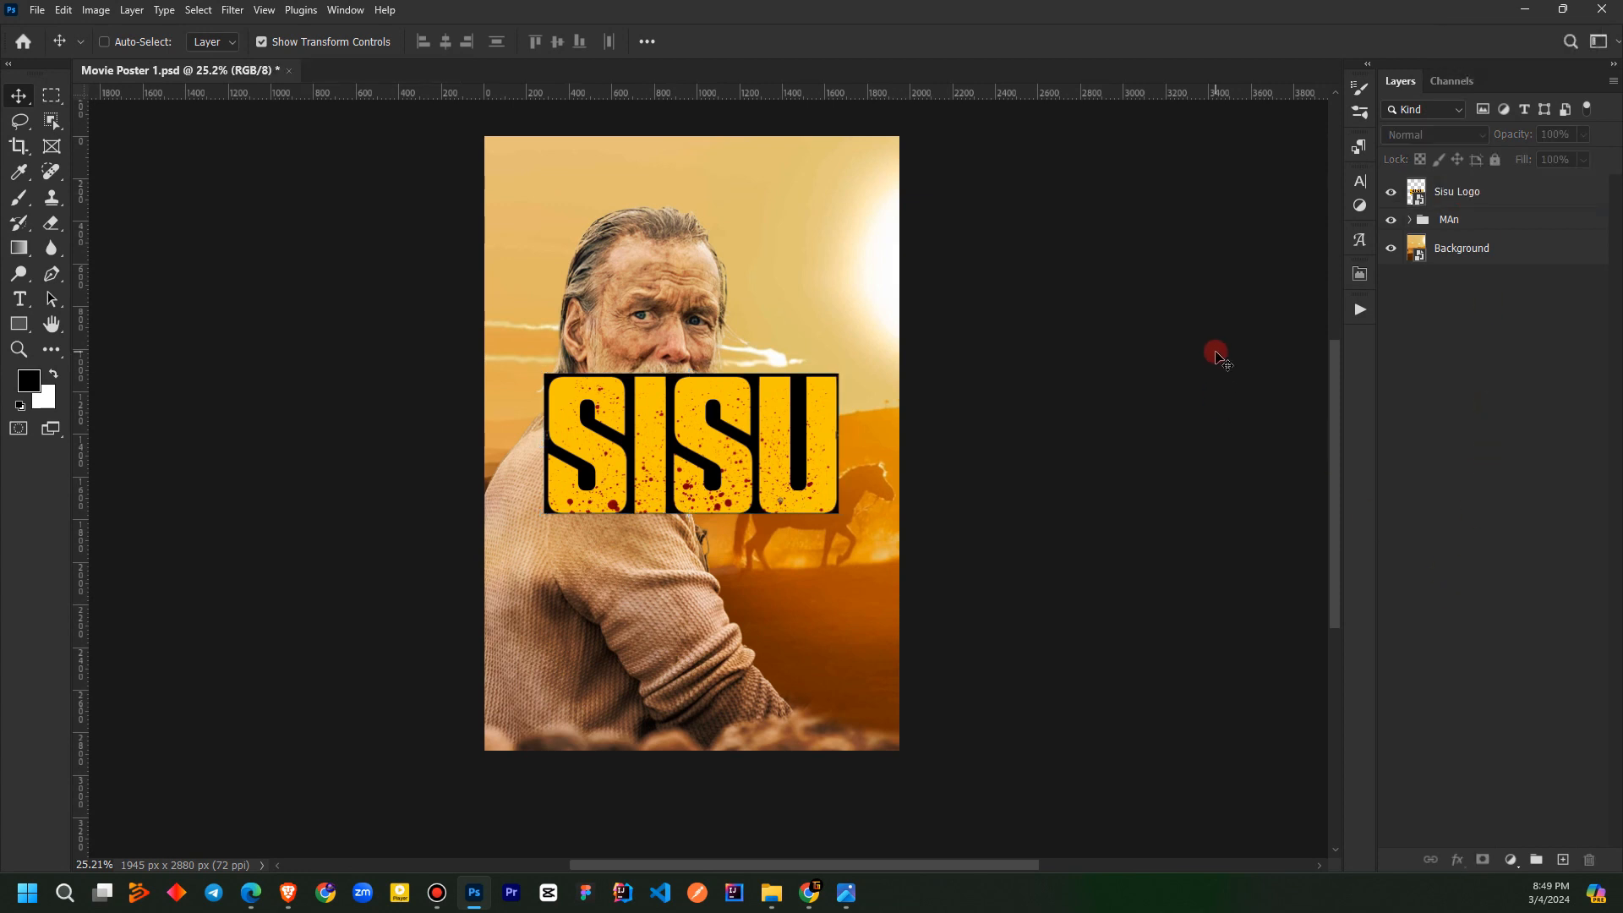
Hide the logo's black backdrop by raising the black Blend If limit of the current layer to 106
{"action": "left_click", "coordinate": [1480, 203]}
{"action": "scroll", "coordinate": [632, 457], "scroll_direction": "up", "scroll_amount": 6}
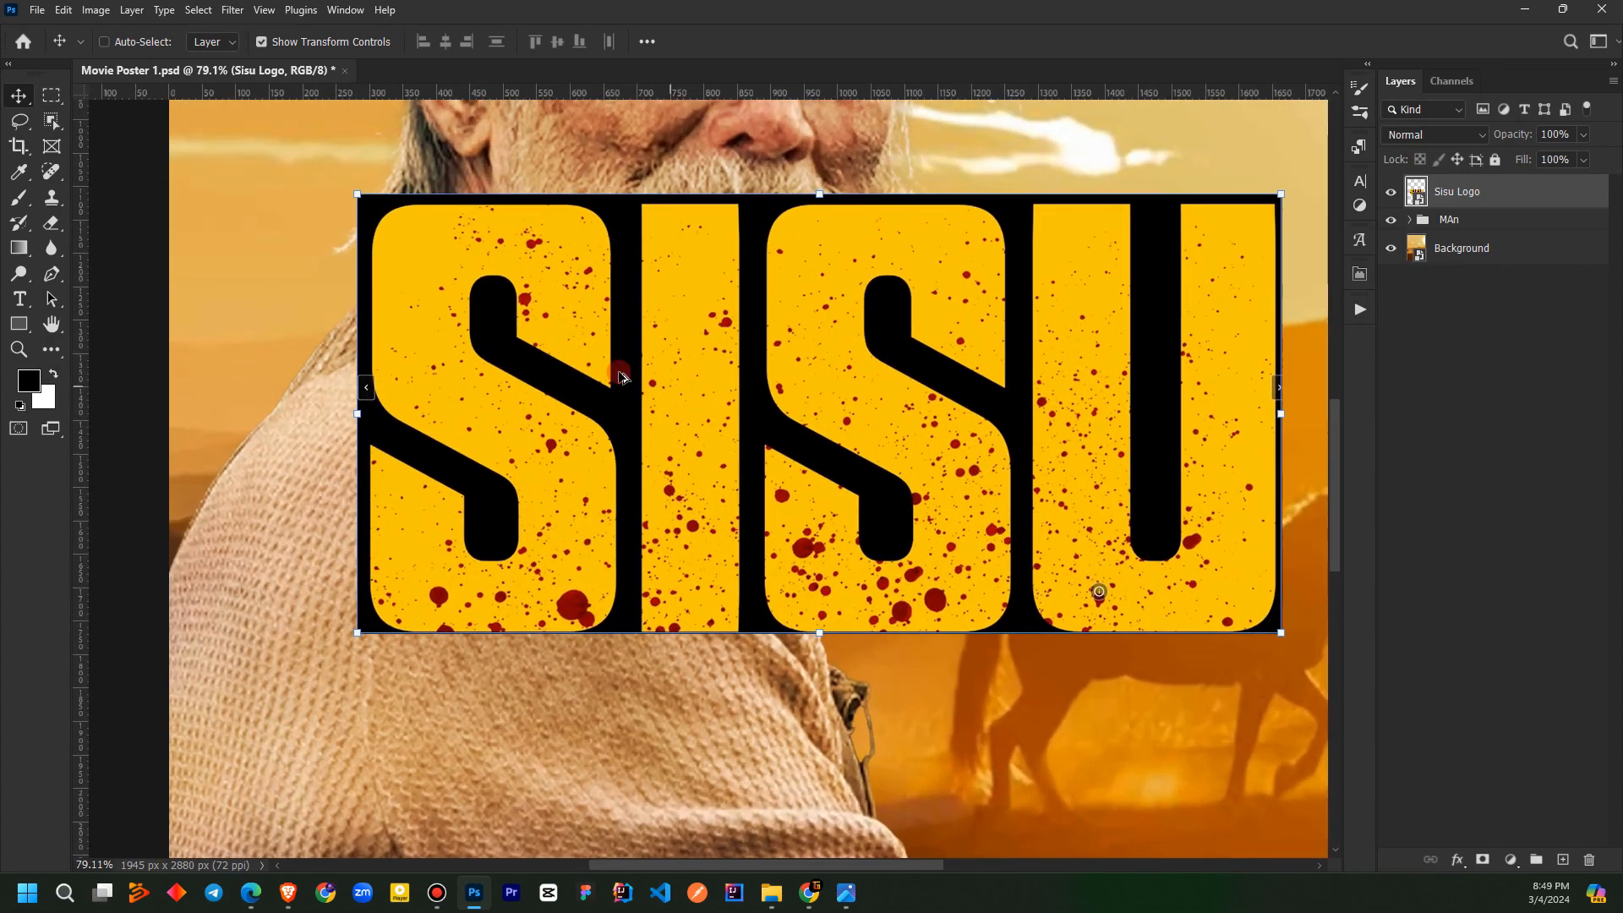
{"action": "scroll", "coordinate": [620, 376], "scroll_direction": "down", "scroll_amount": 4}
{"action": "scroll", "coordinate": [796, 415], "scroll_direction": "up", "scroll_amount": 3}
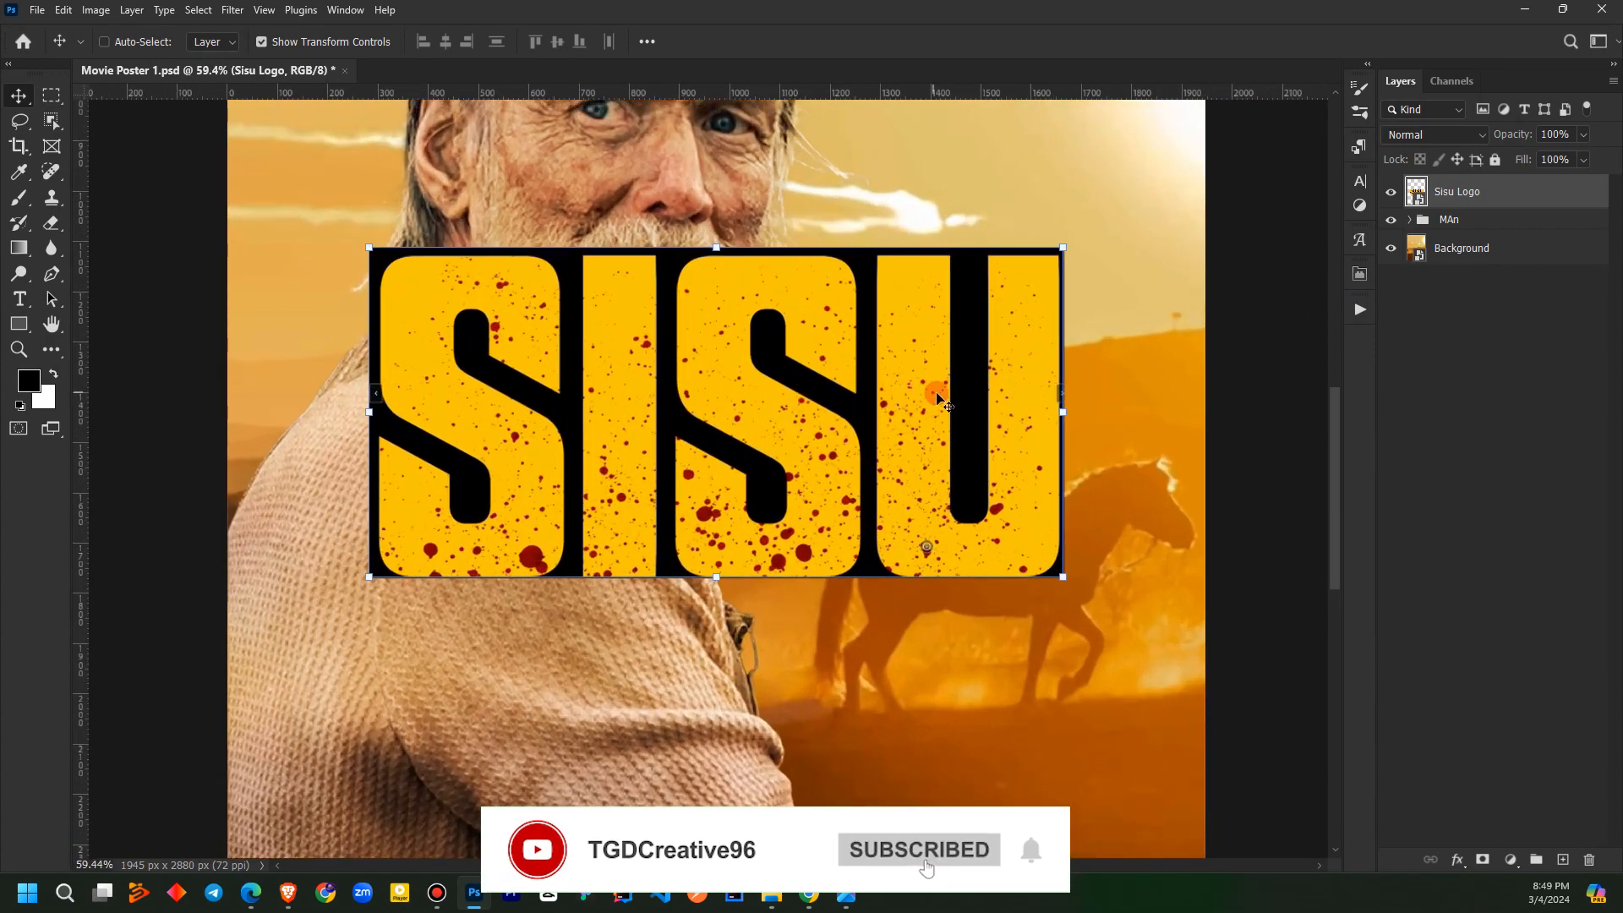
{"action": "right_click", "coordinate": [1457, 202]}
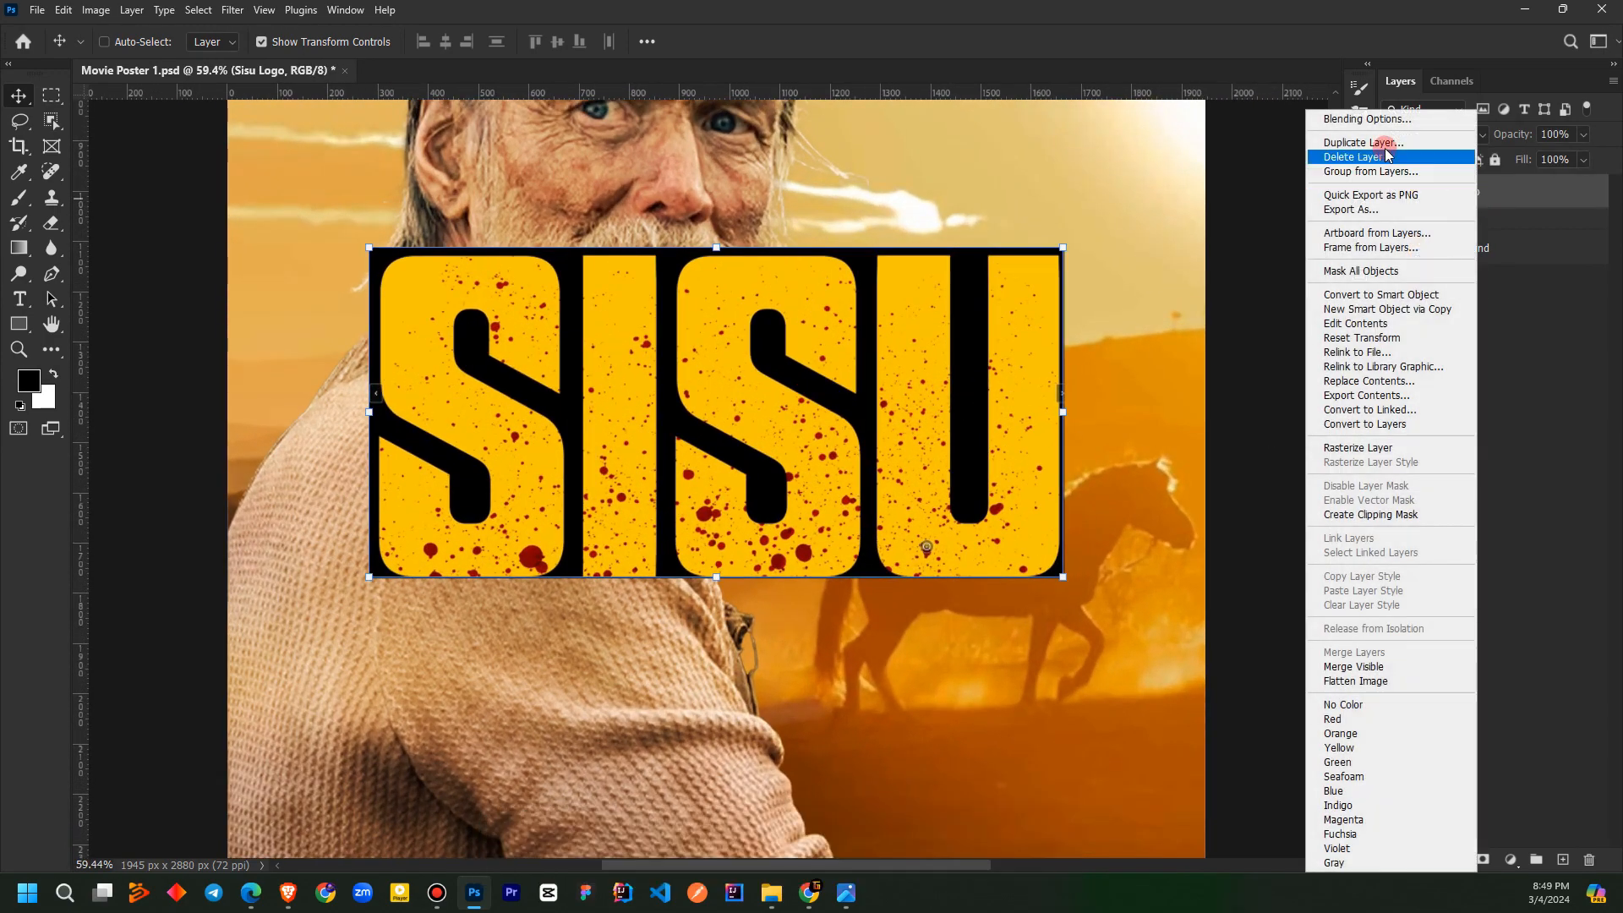
{"action": "left_click", "coordinate": [1377, 121]}
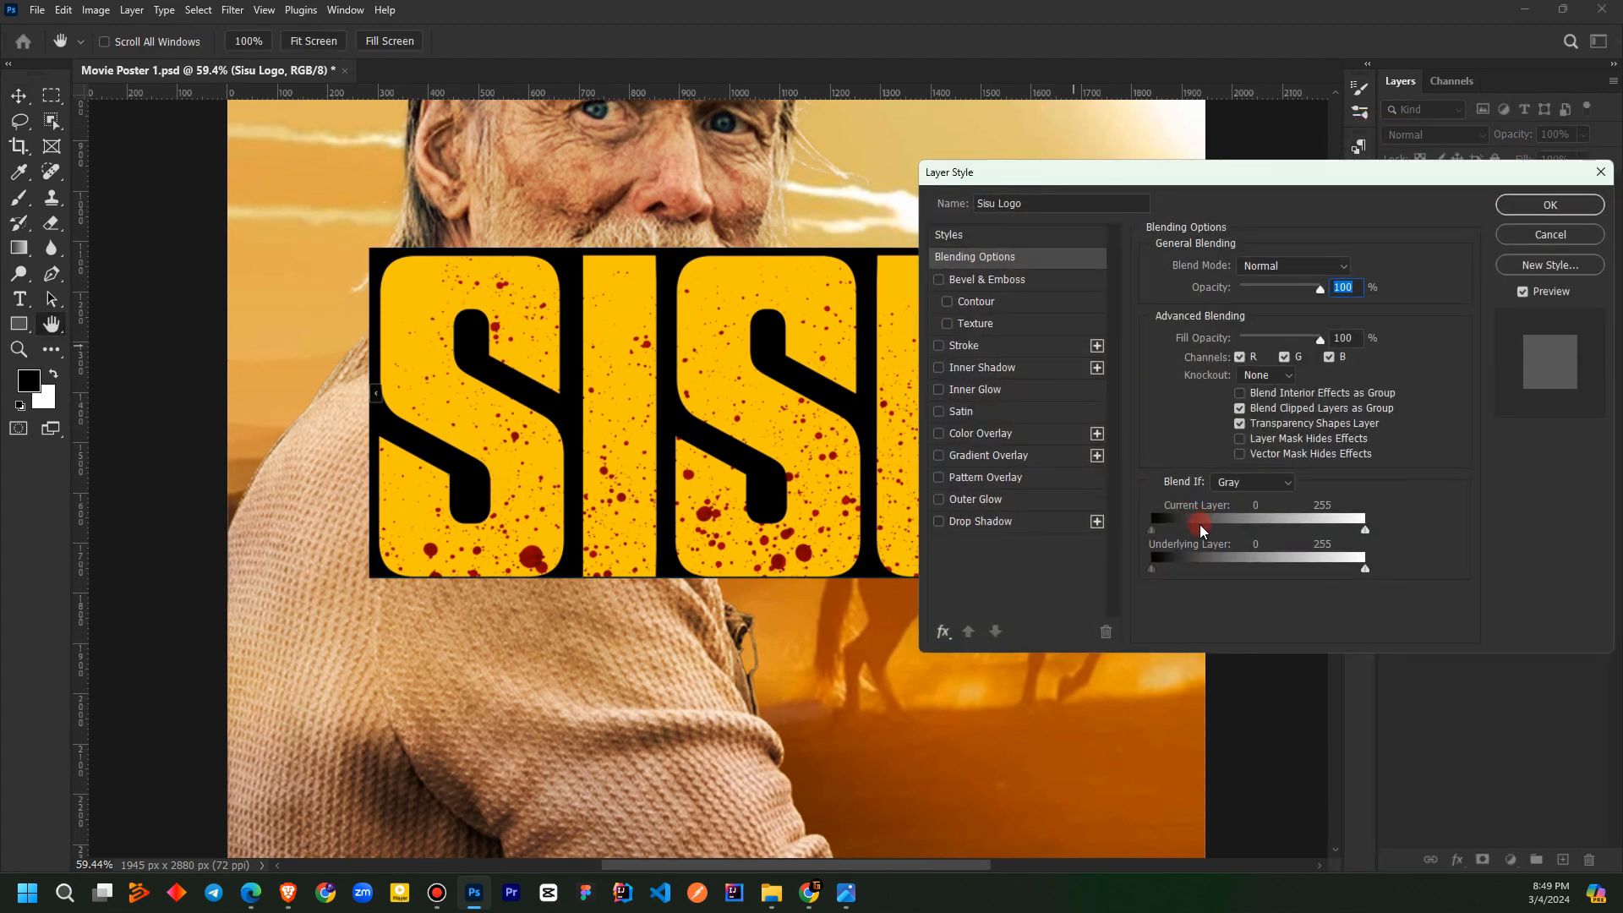
{"action": "left_click_drag", "start_coordinate": [1152, 529], "coordinate": [1243, 548]}
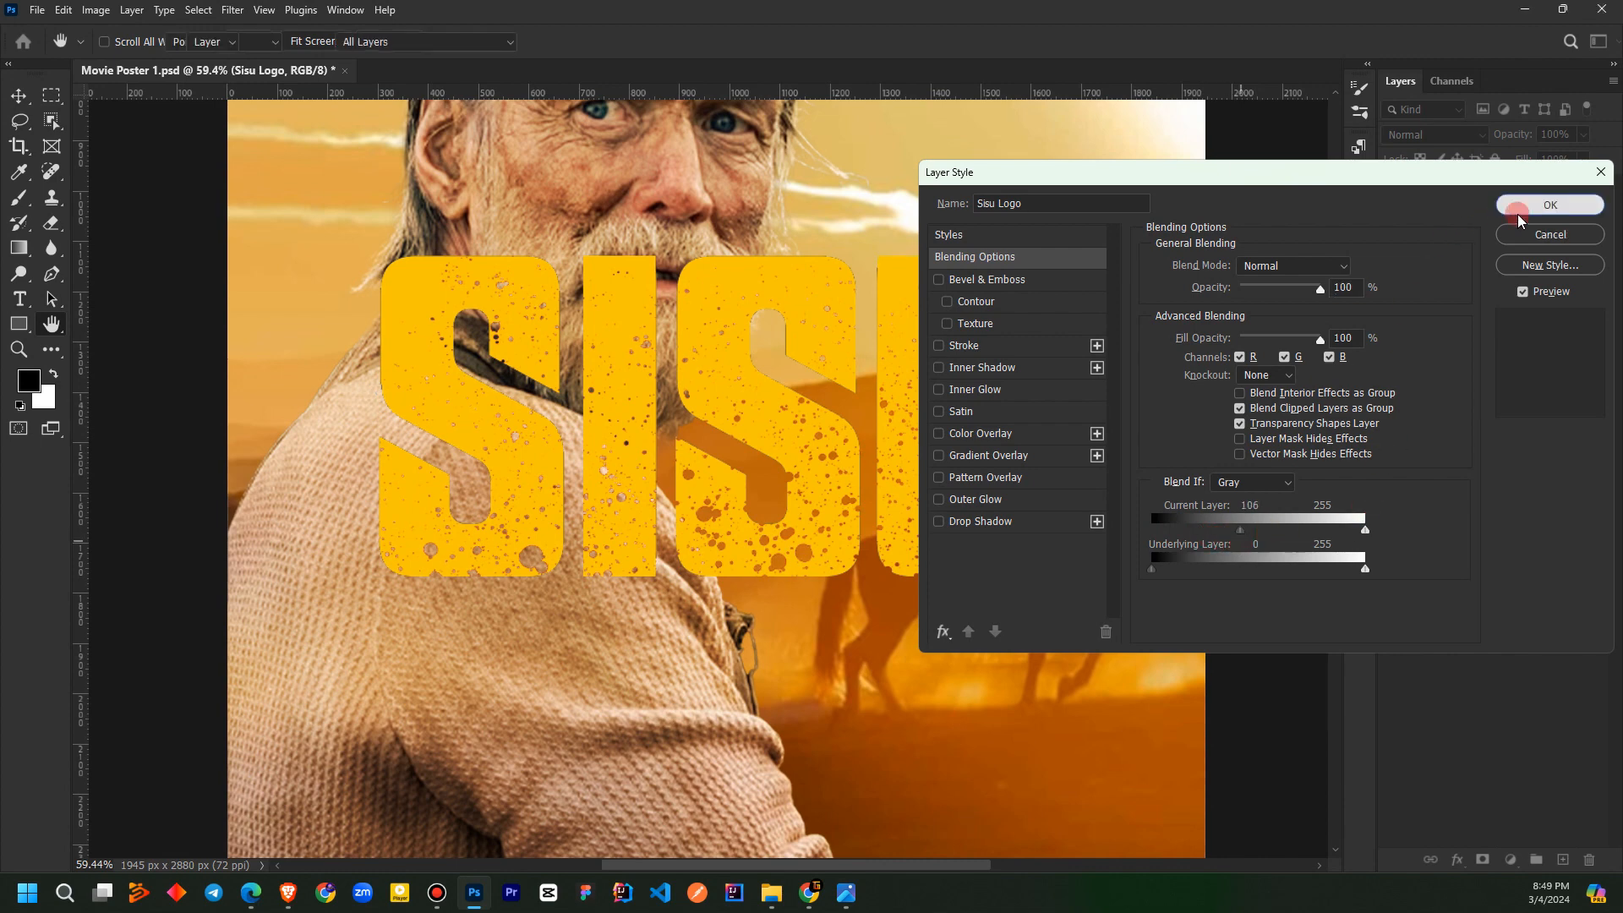
{"action": "left_click", "coordinate": [1550, 206]}
{"action": "left_click", "coordinate": [1435, 536]}
{"action": "scroll", "coordinate": [696, 495], "scroll_direction": "down", "scroll_amount": 4}
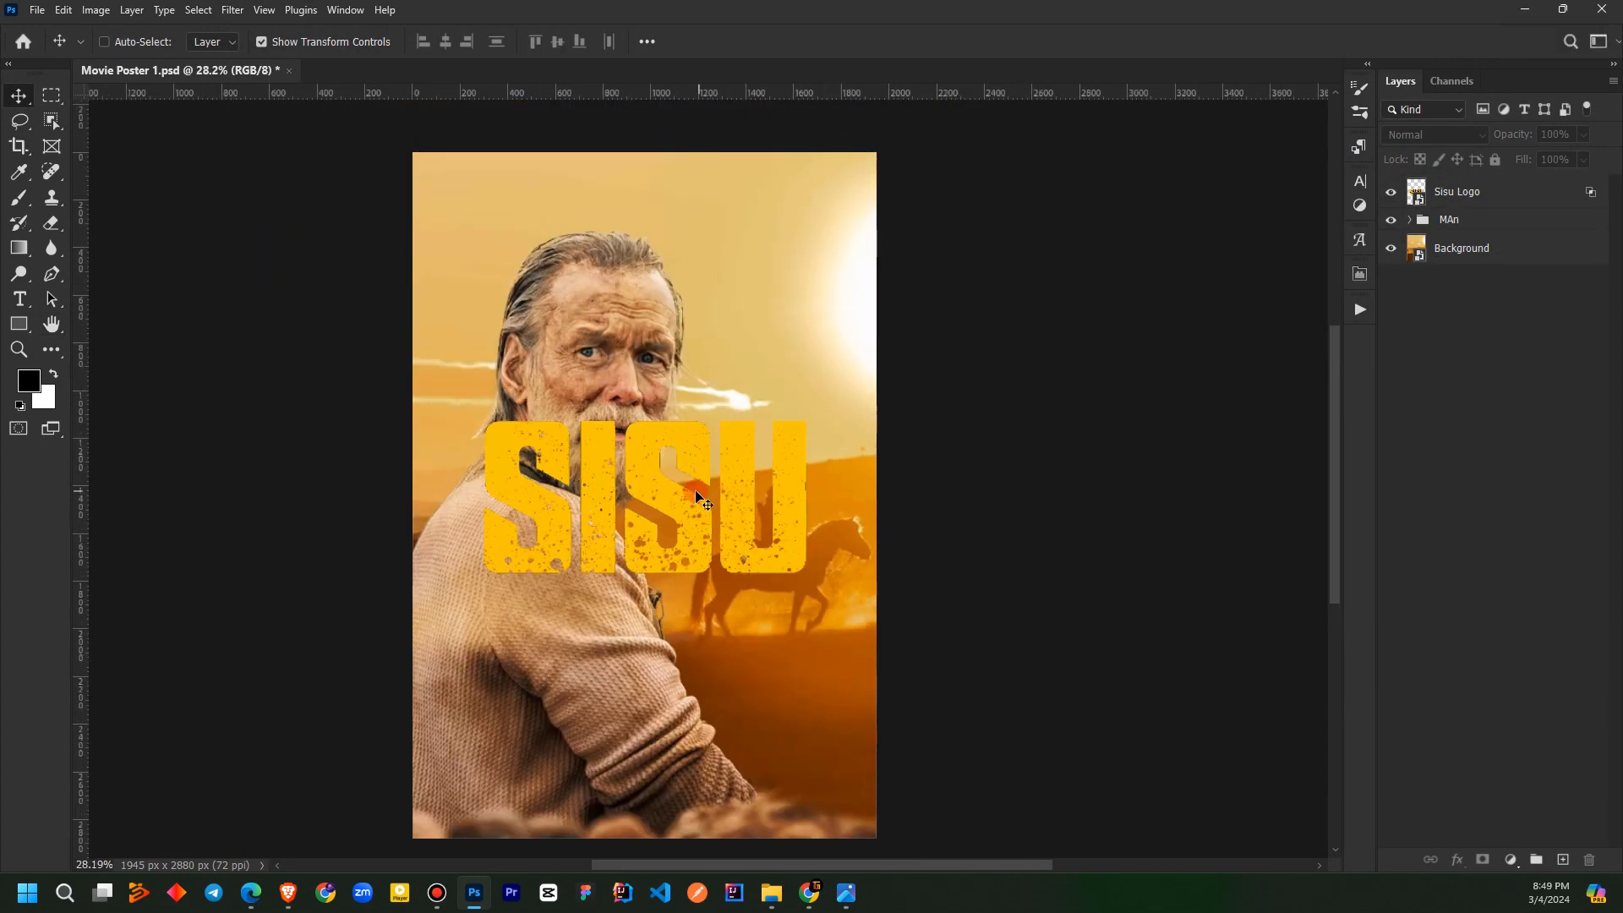
Convert the Sisu Logo layer to a smart object
{"action": "left_click", "coordinate": [1475, 194]}
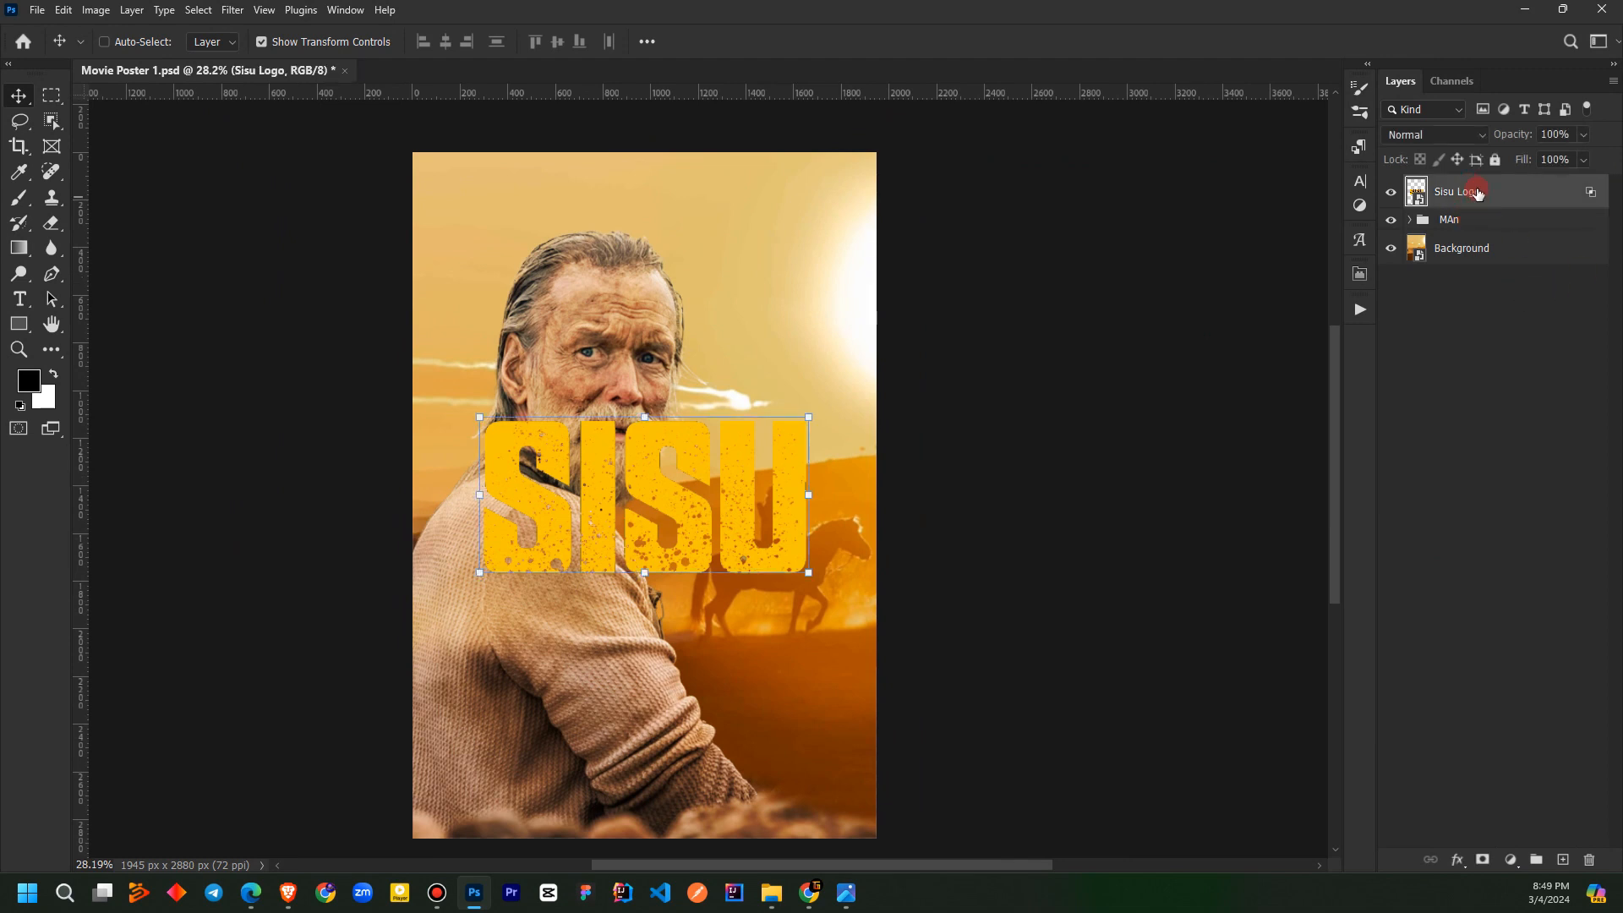
{"action": "right_click", "coordinate": [1478, 194]}
{"action": "left_click", "coordinate": [1353, 295]}
{"action": "left_click", "coordinate": [1491, 329]}
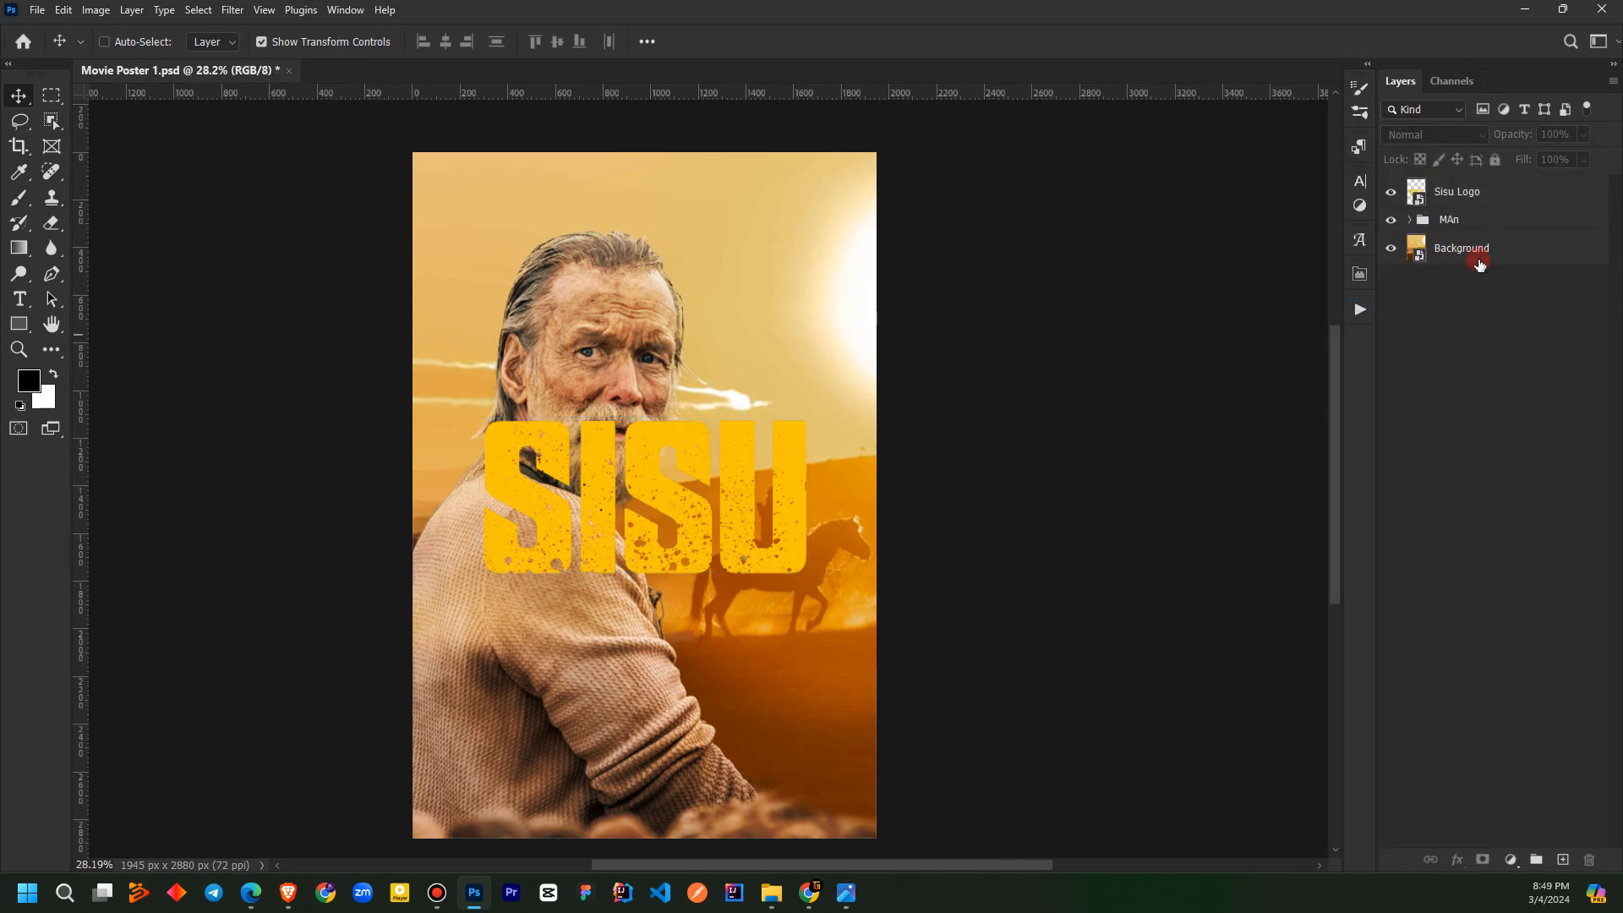
Move the Sisu Logo layer below the MAn group so the title sits behind the man
{"action": "left_click", "coordinate": [1481, 194]}
{"action": "left_click_drag", "start_coordinate": [1480, 194], "coordinate": [1481, 242]}
{"action": "left_click", "coordinate": [1437, 444]}
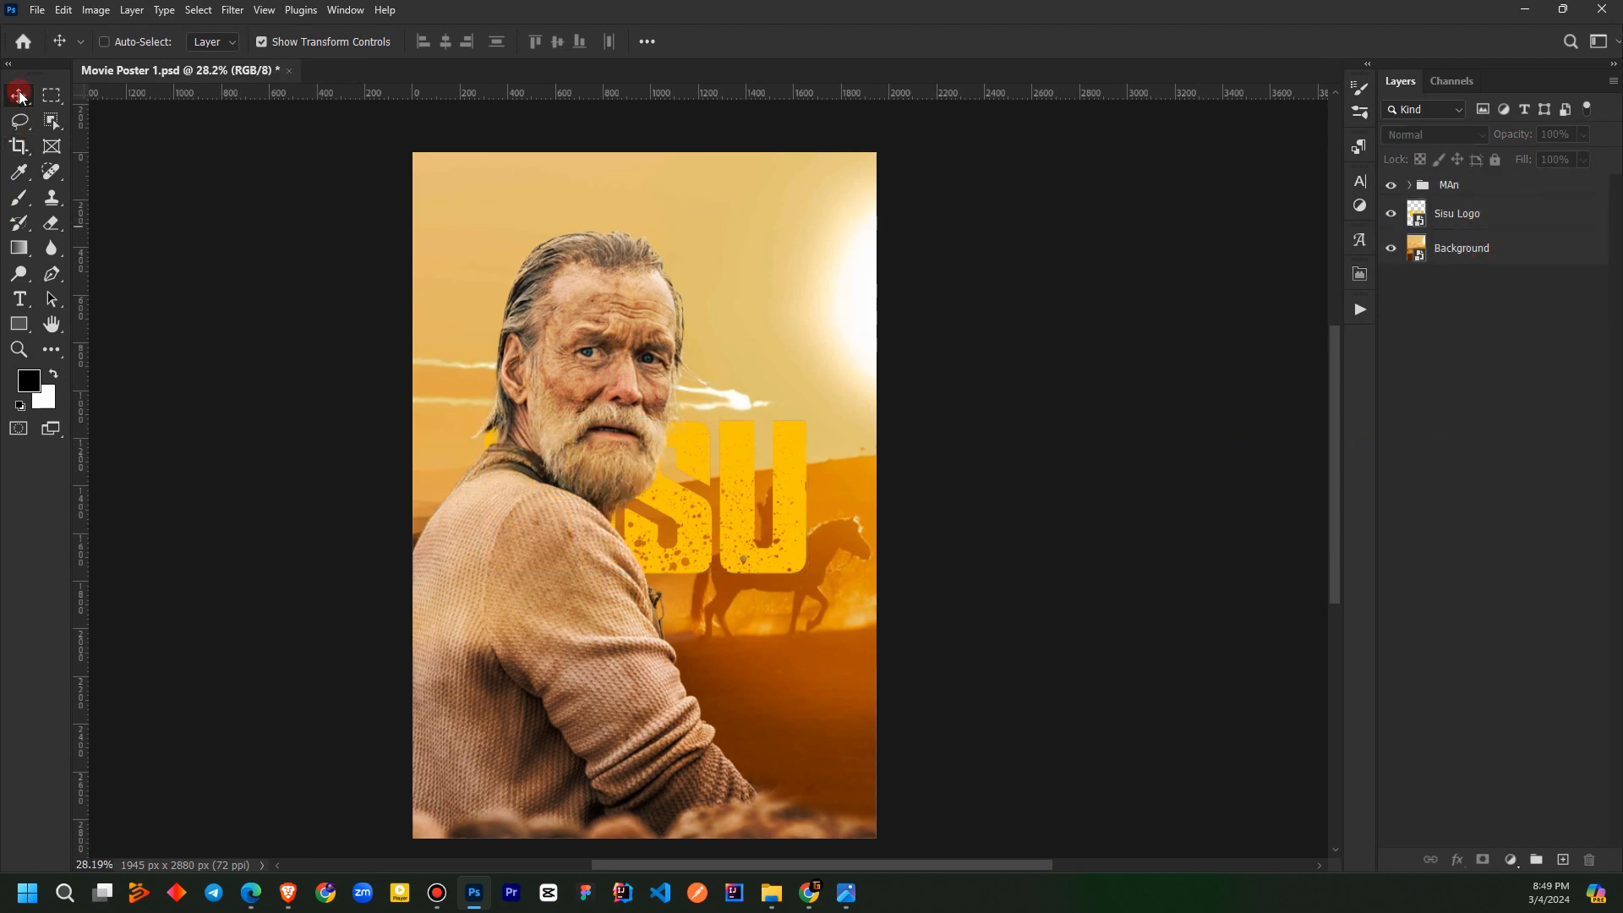
{"action": "left_click", "coordinate": [1117, 321]}
Move the SISU logo to the top of the poster above the man's face and enlarge it slightly
{"action": "left_click", "coordinate": [1490, 216]}
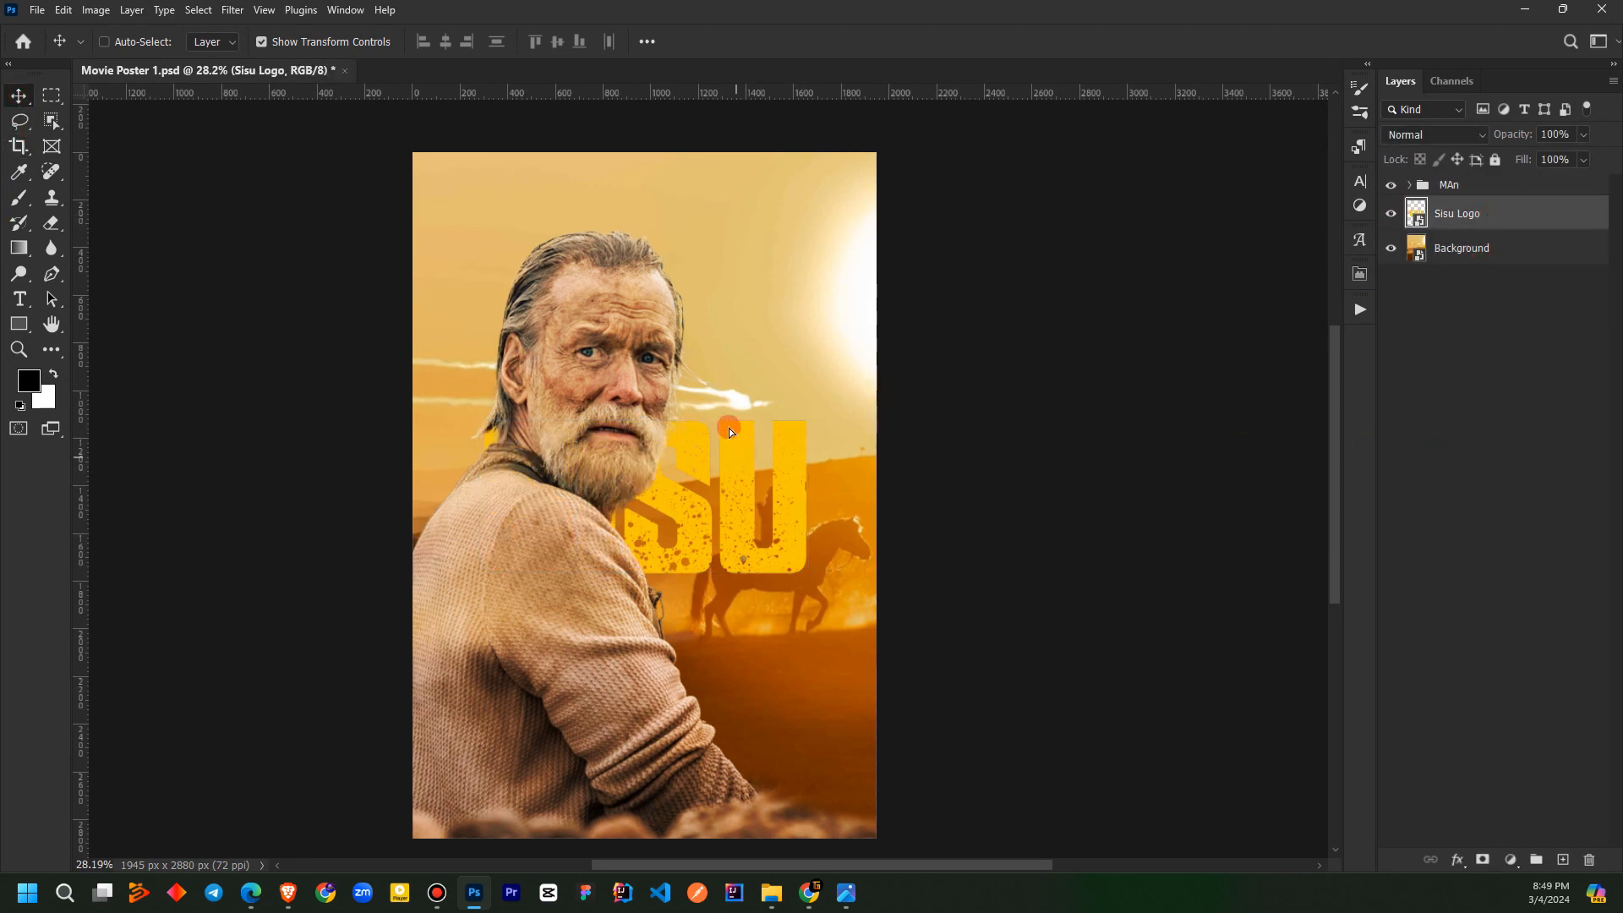
{"action": "left_click_drag", "start_coordinate": [744, 461], "coordinate": [764, 222]}
{"action": "left_click_drag", "start_coordinate": [840, 341], "coordinate": [844, 344]}
{"action": "left_click_drag", "start_coordinate": [751, 282], "coordinate": [721, 264]}
{"action": "left_click", "coordinate": [1440, 412]}
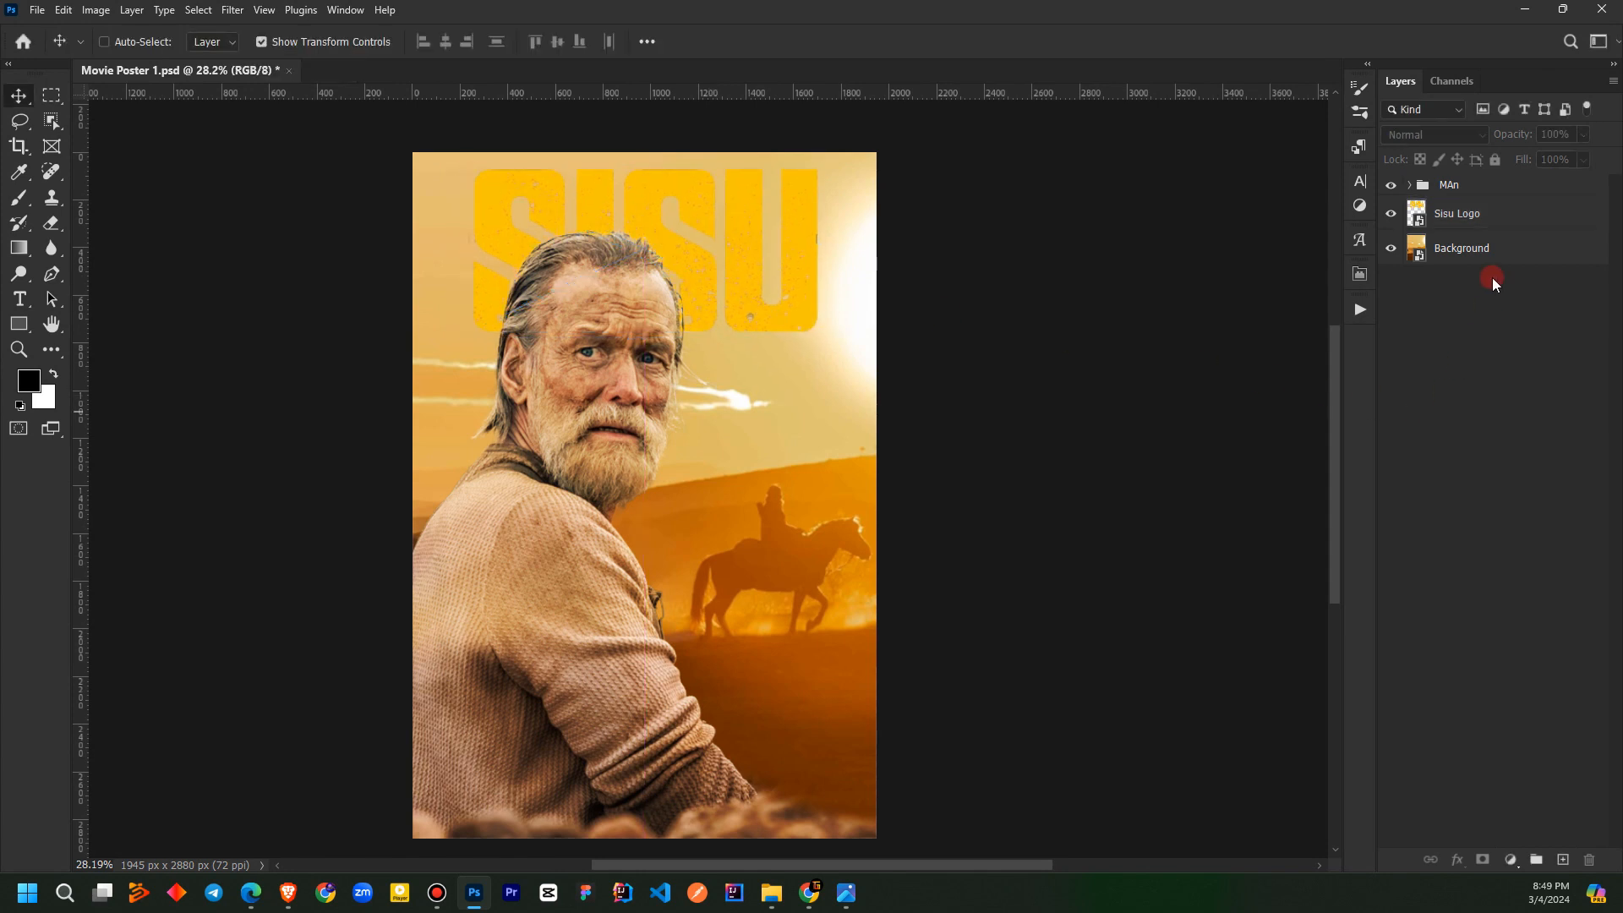
Shift the MAn group slightly down and to the left on the poster
{"action": "left_click", "coordinate": [1496, 217]}
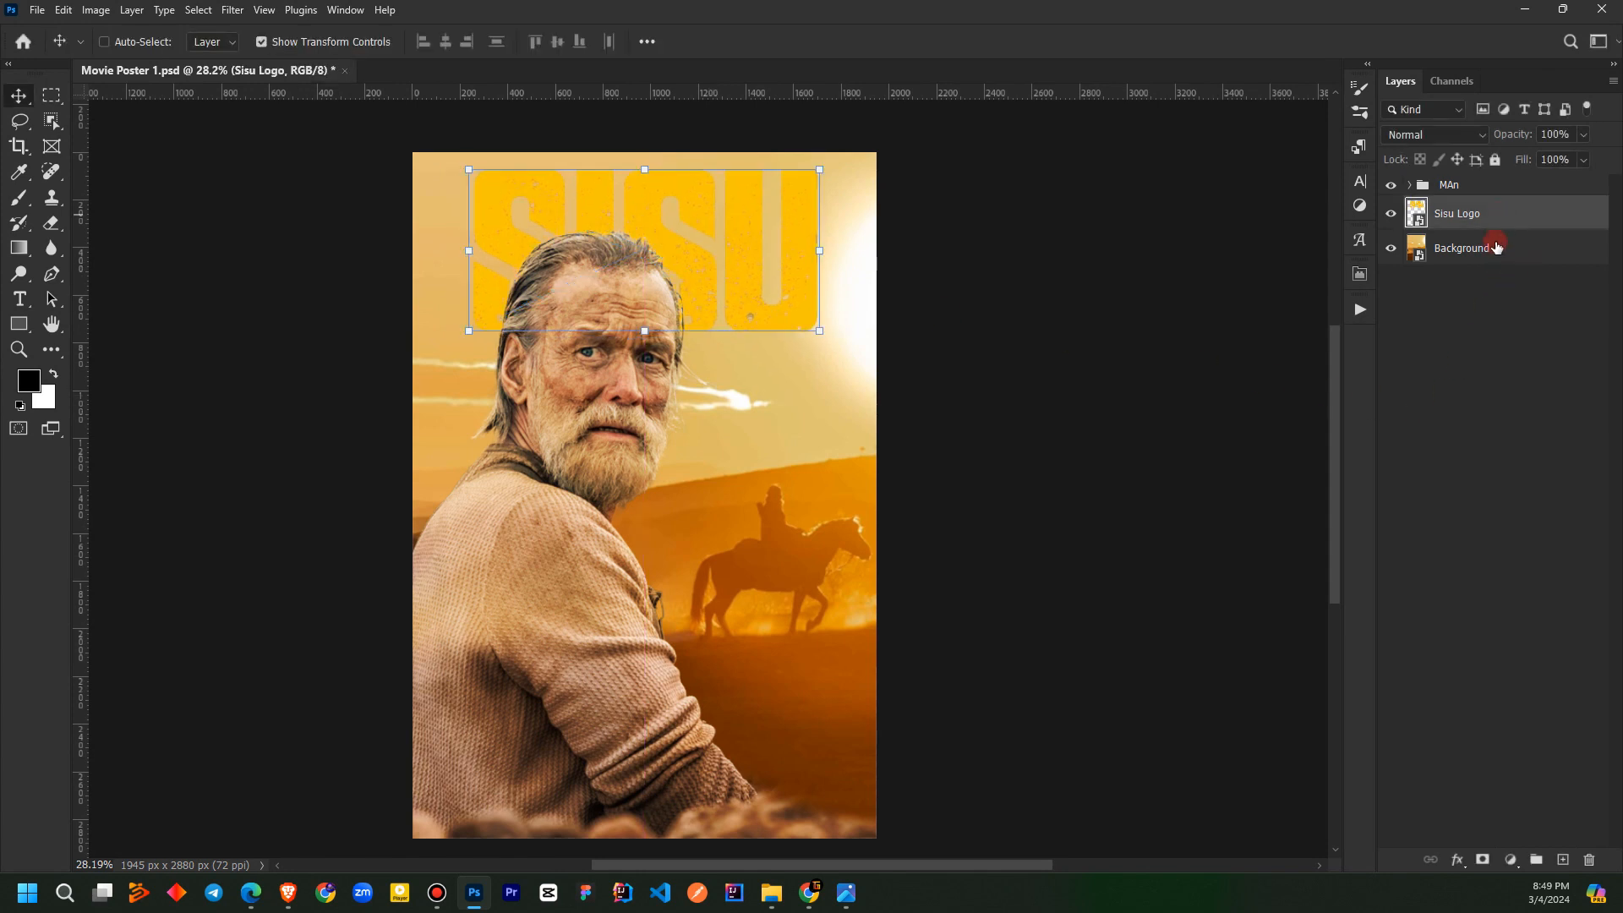
{"action": "left_click", "coordinate": [1467, 185]}
{"action": "left_click_drag", "start_coordinate": [600, 437], "coordinate": [571, 460]}
{"action": "left_click", "coordinate": [1441, 492]}
{"action": "scroll", "coordinate": [812, 431], "scroll_direction": "down", "scroll_amount": 2}
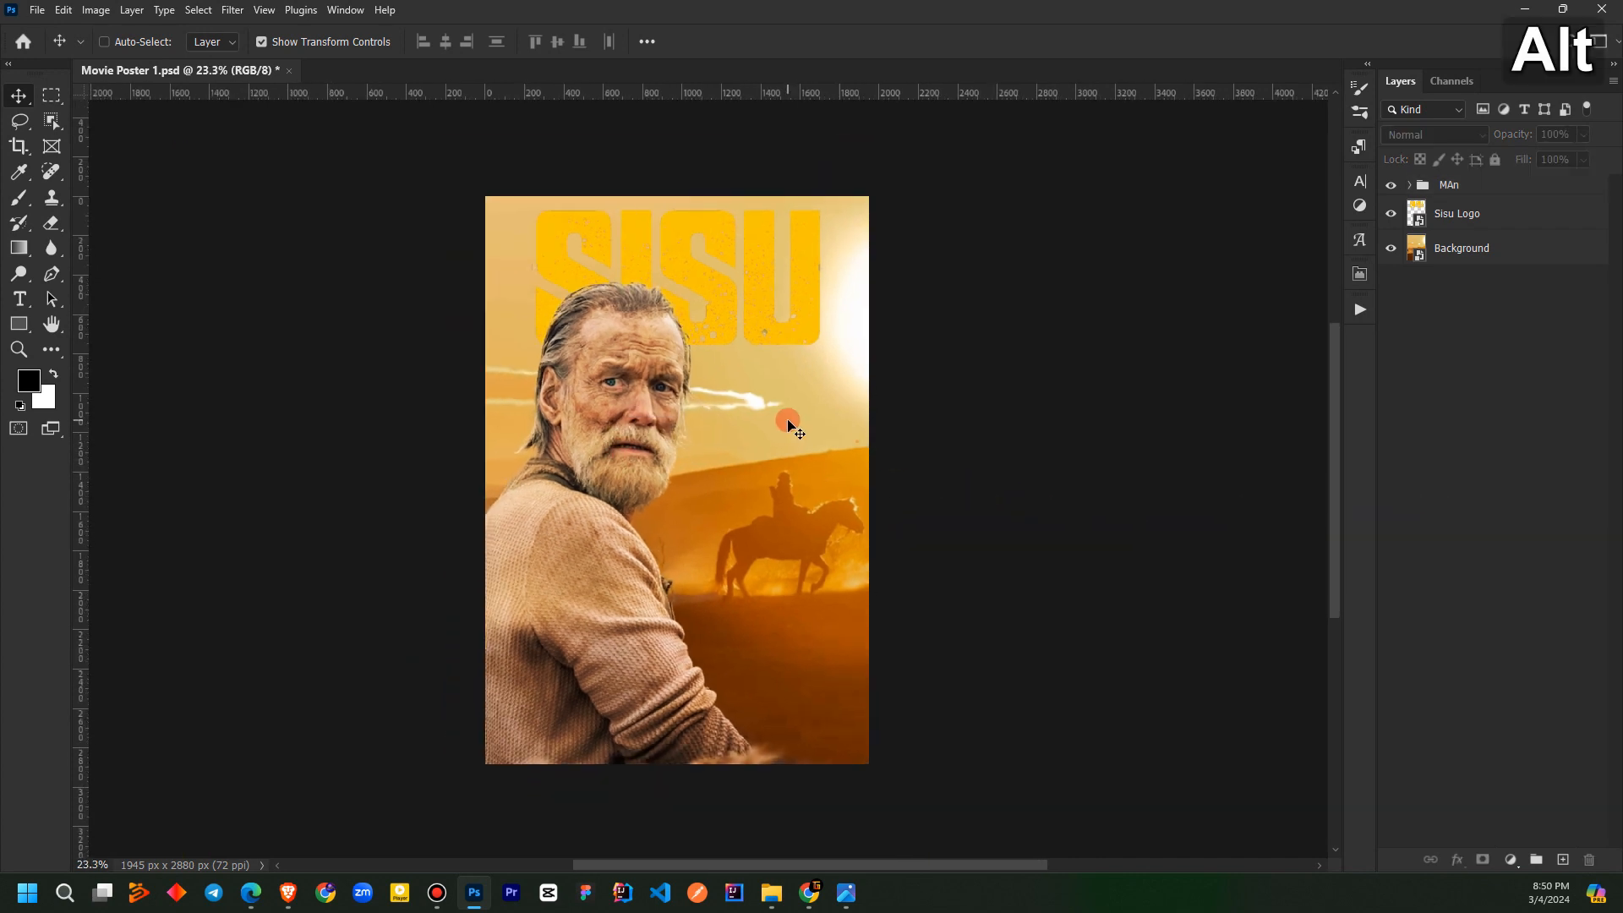
Centre the SISU logo horizontally against a selection of the whole canvas and remove the selection
{"action": "key", "text": "ctrl+a"}
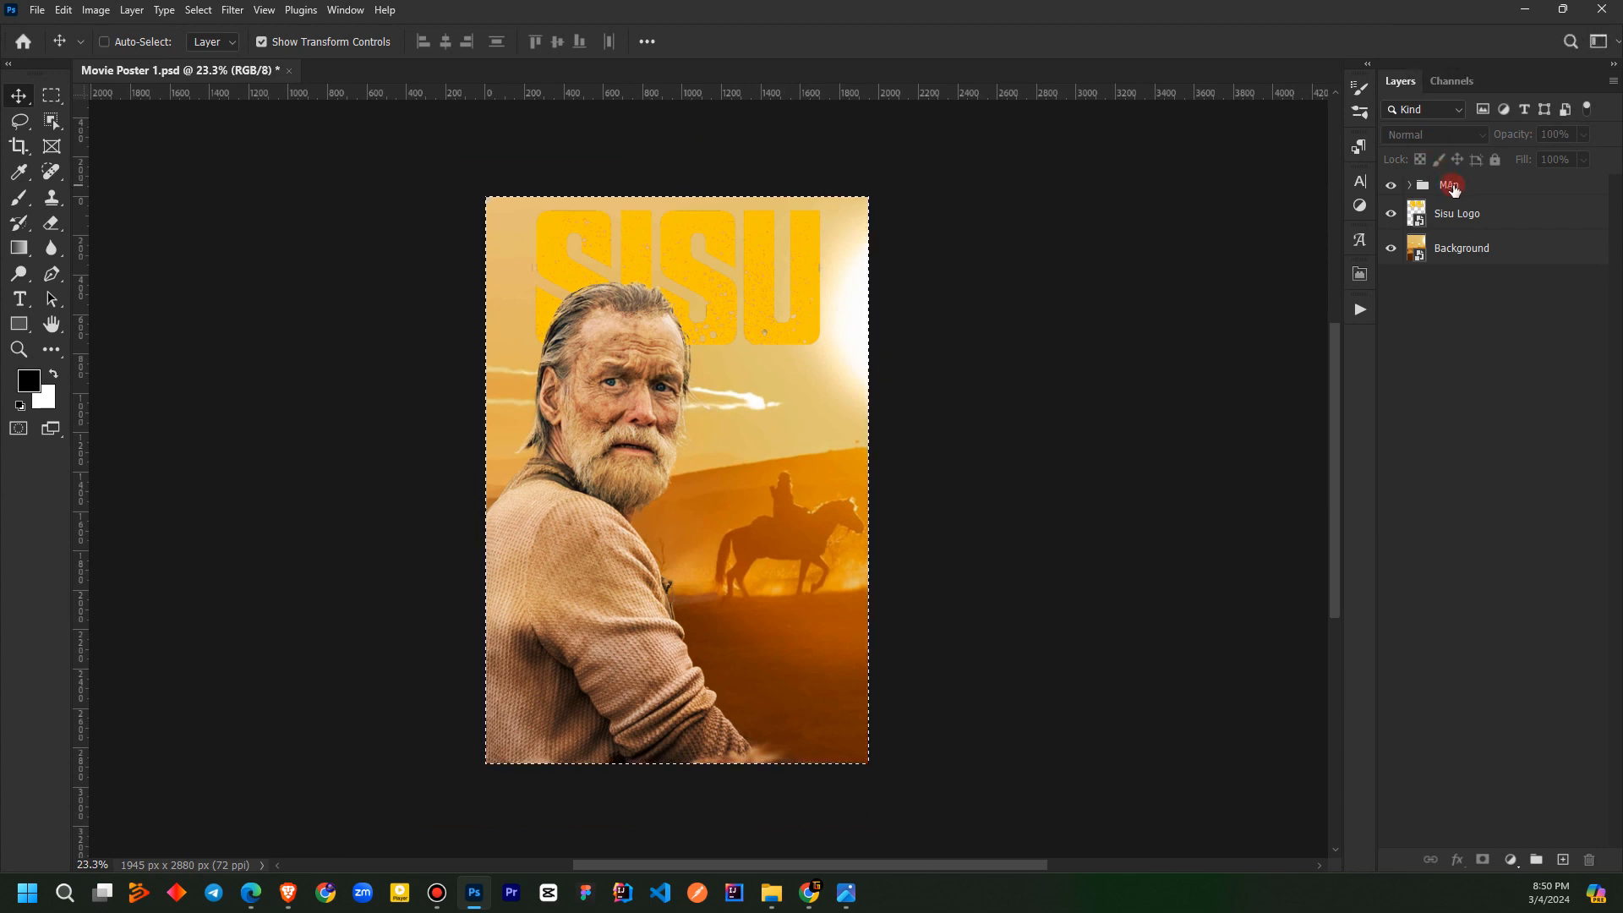
{"action": "left_click", "coordinate": [1459, 217]}
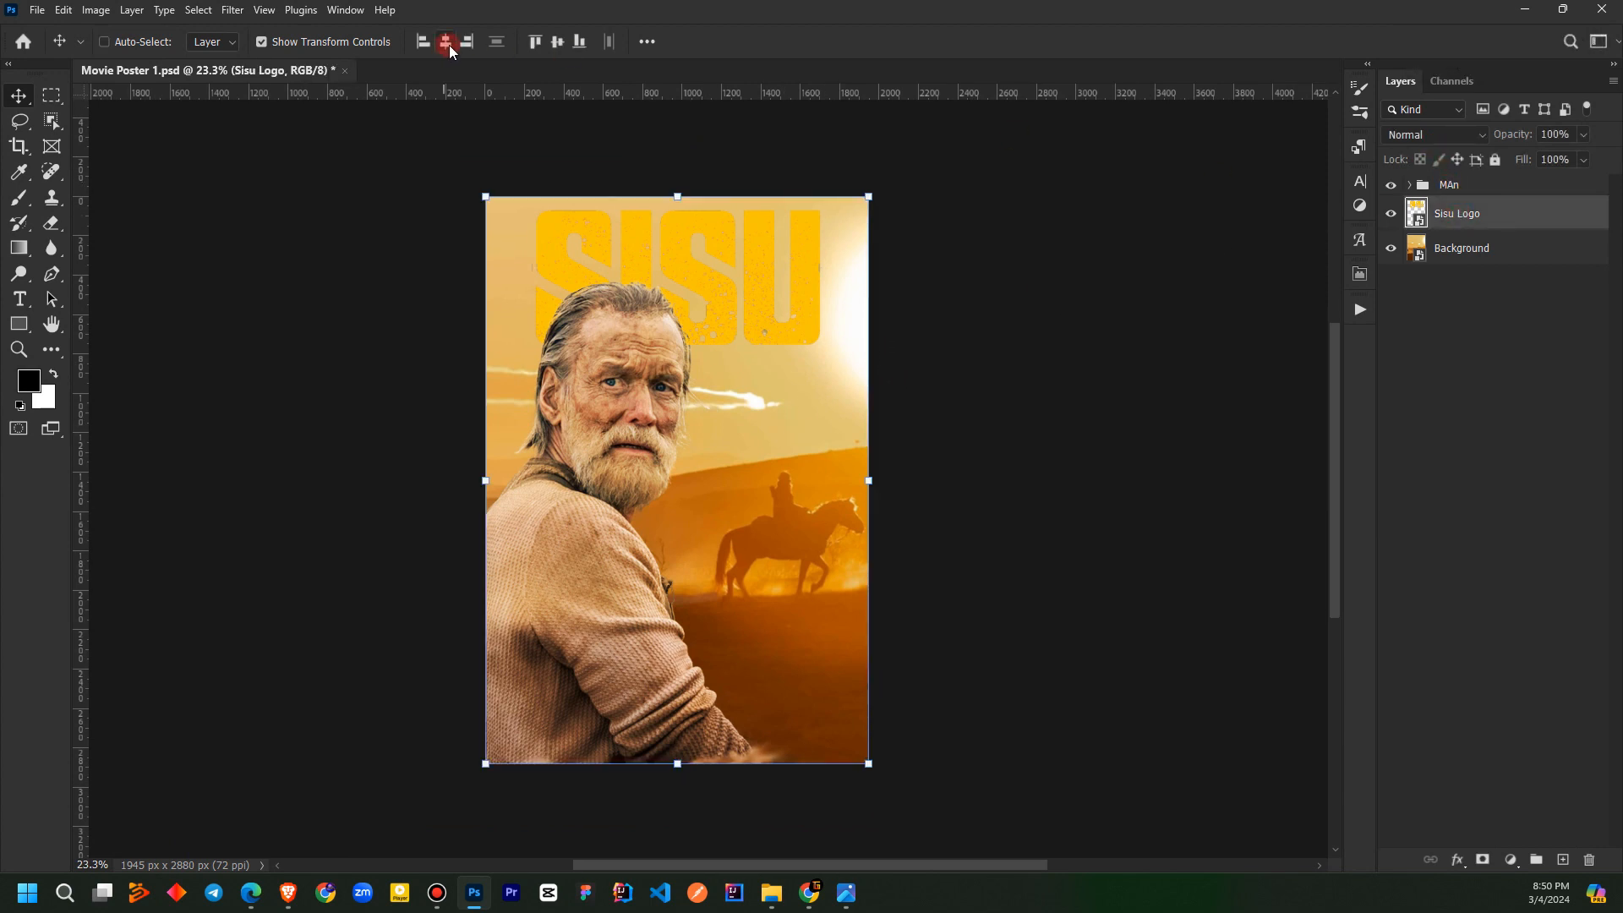
{"action": "left_click", "coordinate": [1461, 382]}
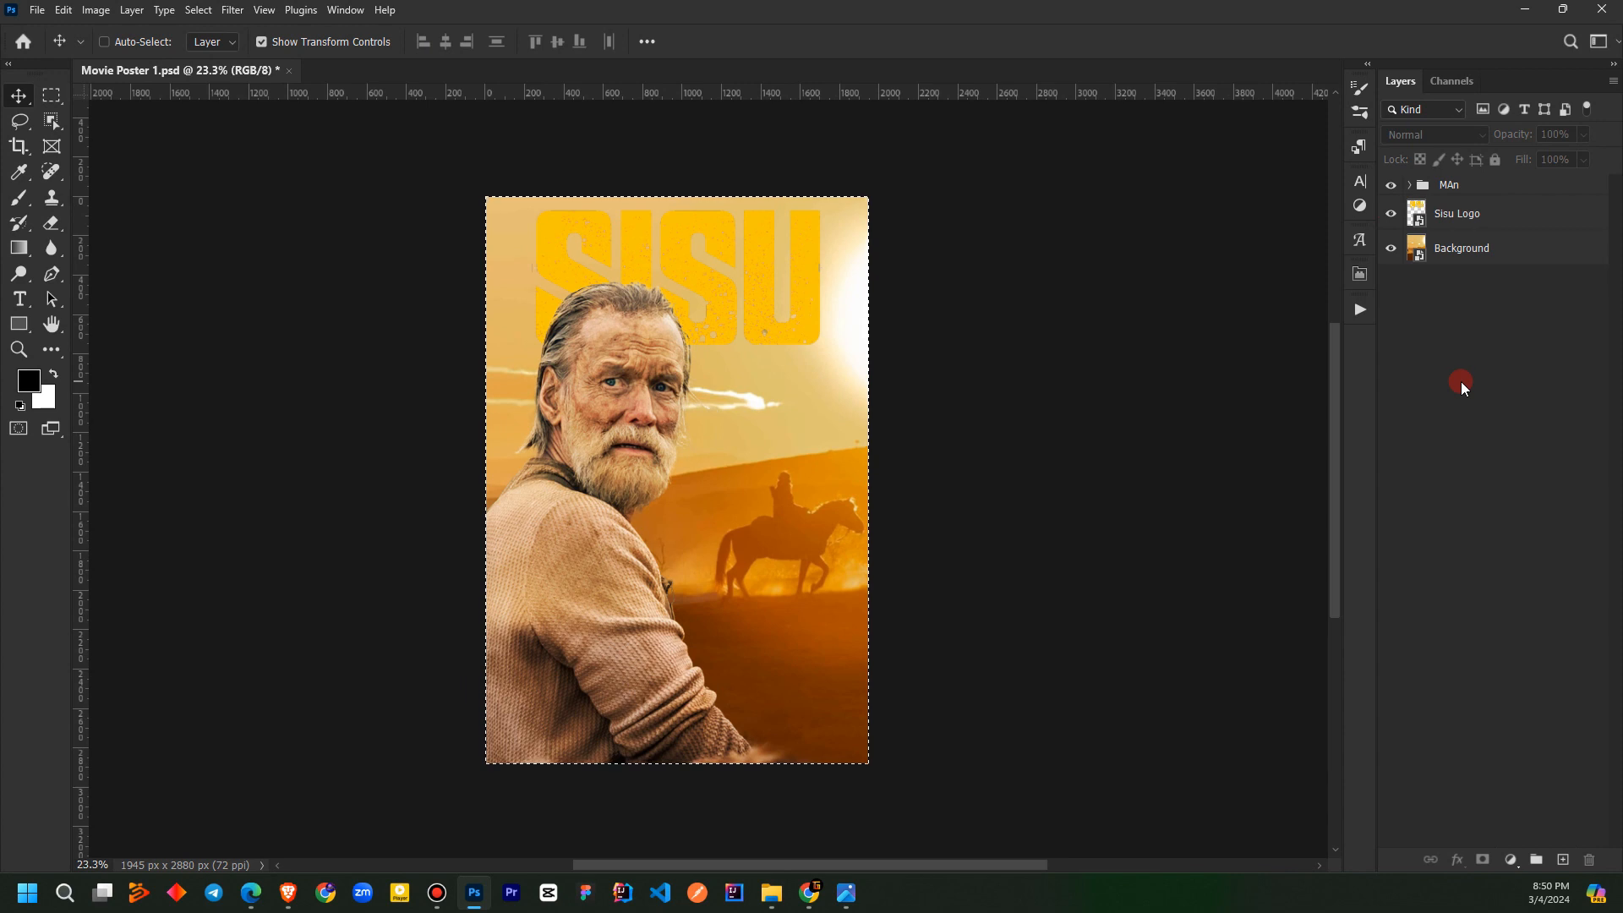
{"action": "key", "text": "ctrl"}
{"action": "key", "text": "ctrl+d"}
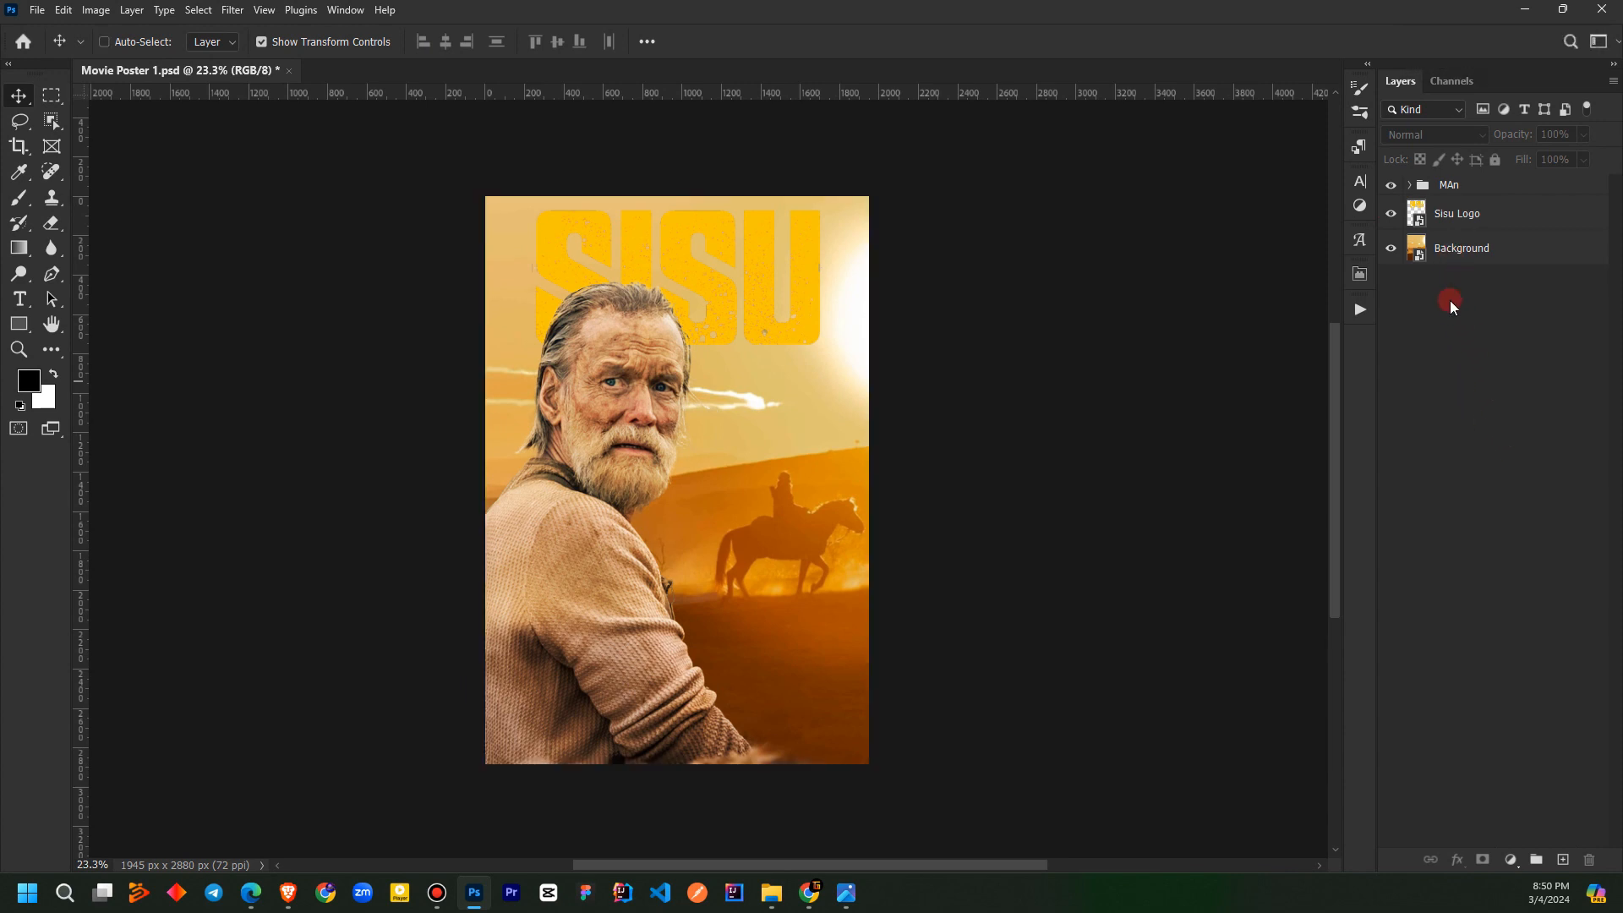
Add a black drop shadow to the SISU logo with 100% opacity, 90° angle, 53 px distance, 100% spread and 10 px size
{"action": "left_click", "coordinate": [1466, 213]}
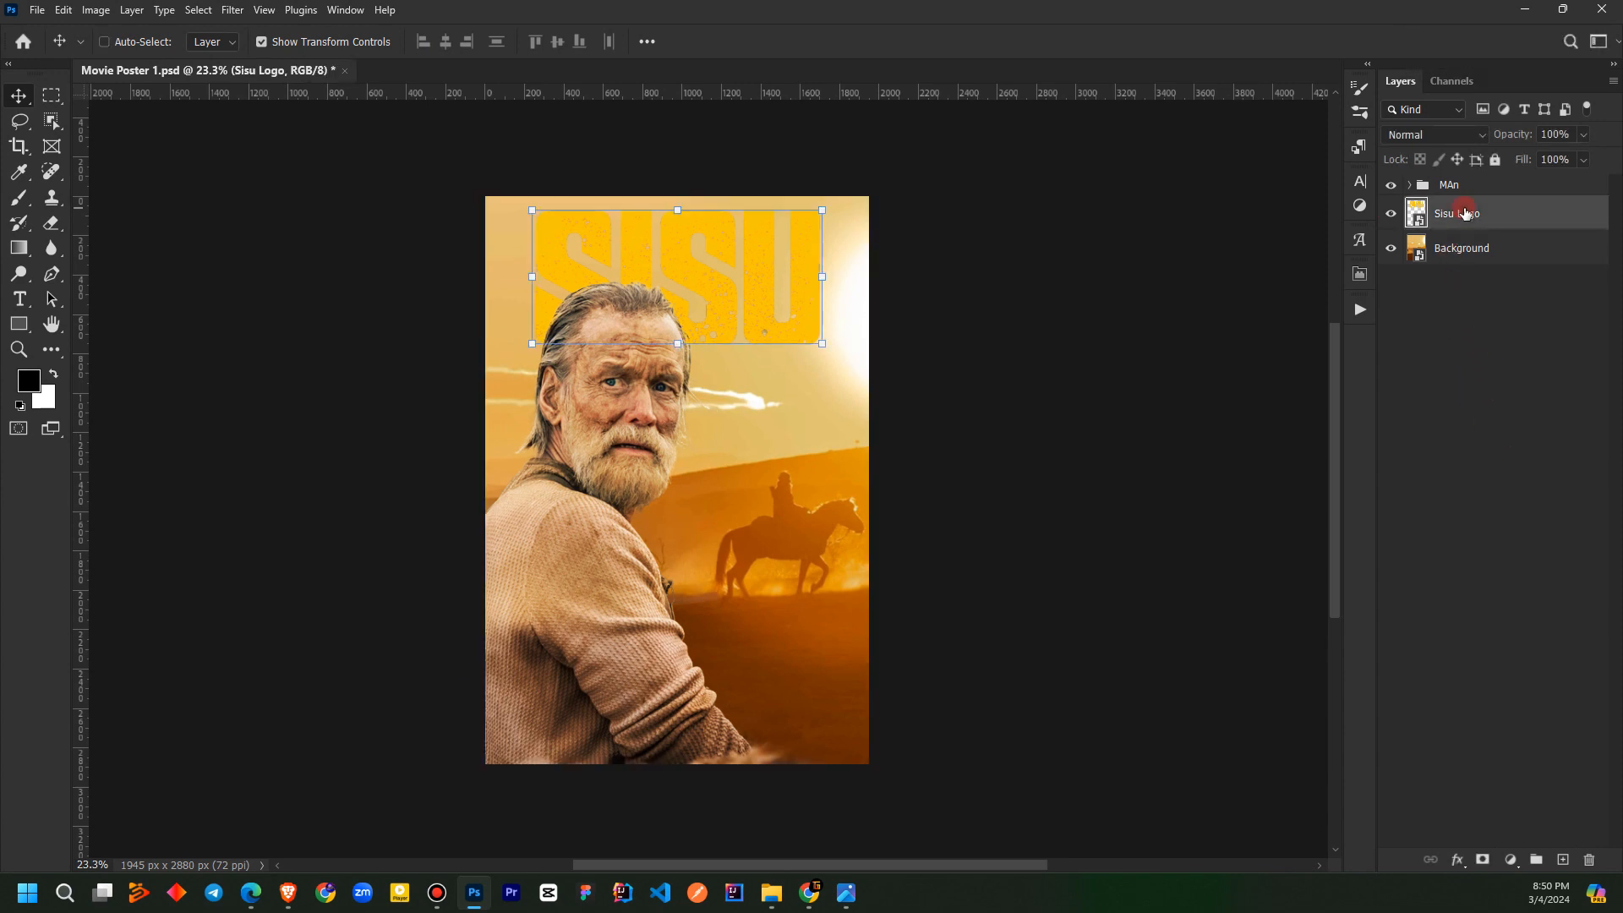
{"action": "right_click", "coordinate": [1465, 212]}
{"action": "left_click", "coordinate": [1384, 123]}
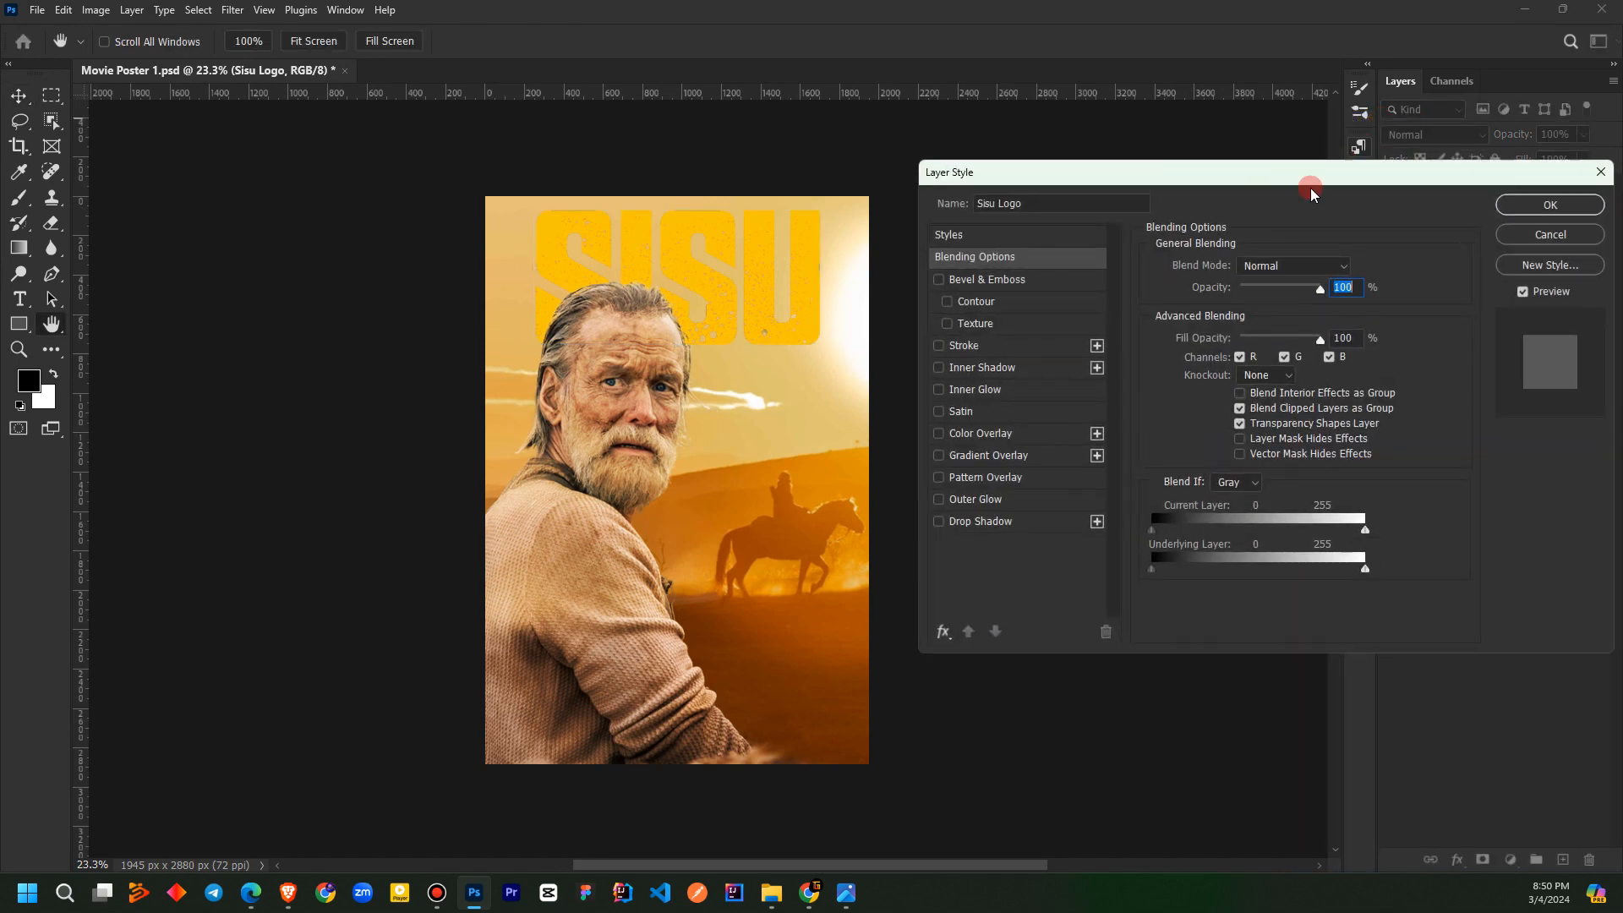
{"action": "left_click", "coordinate": [938, 521]}
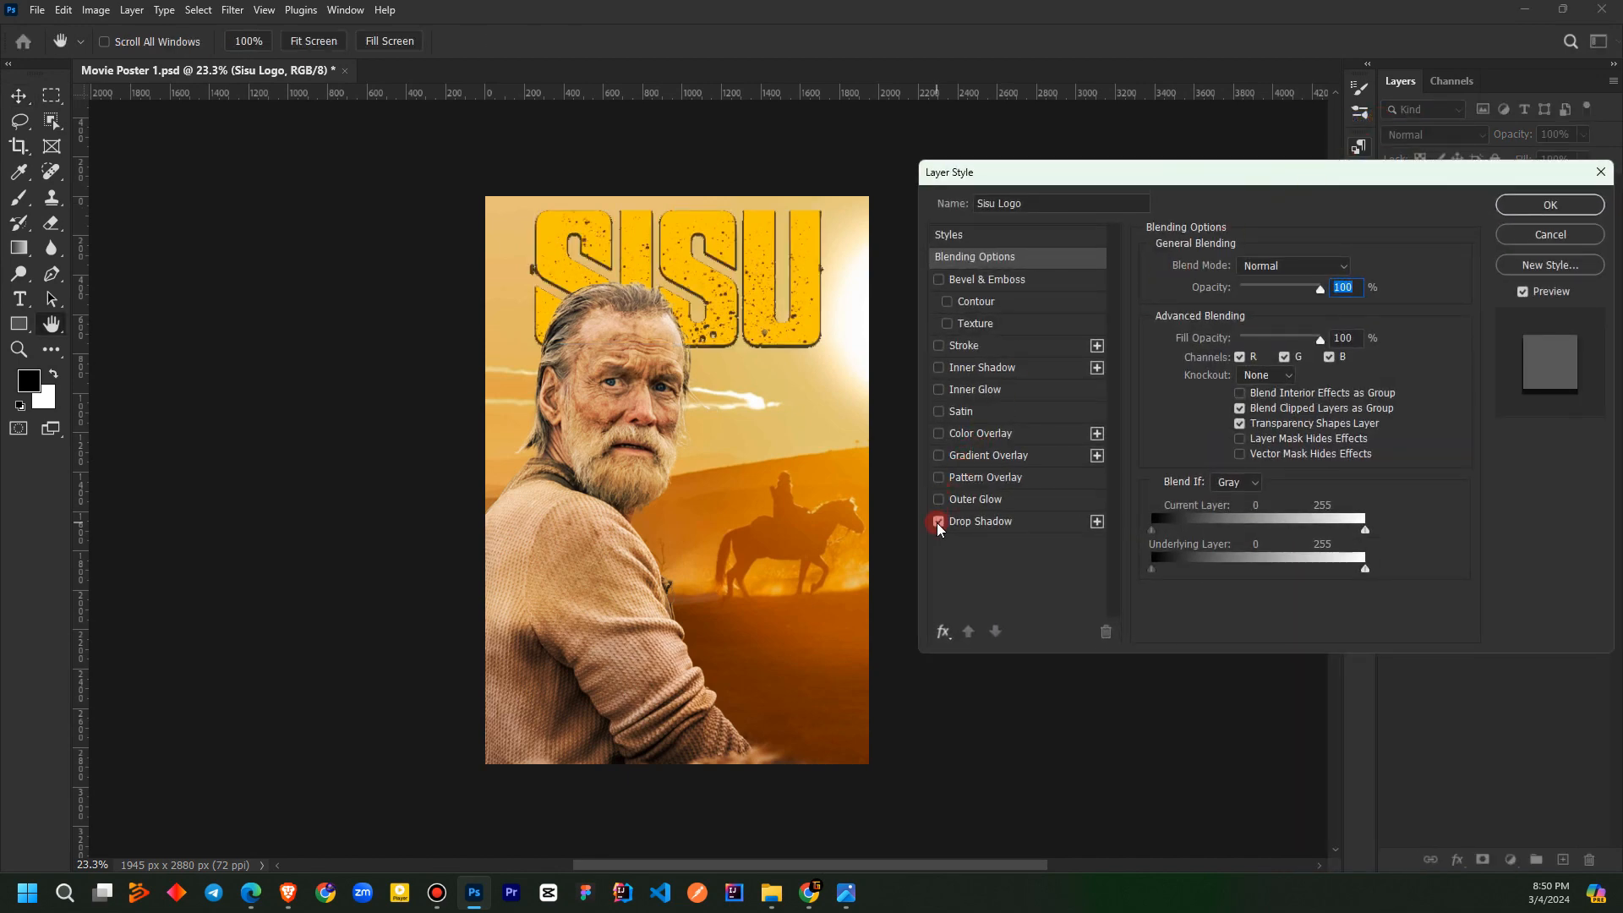
{"action": "left_click", "coordinate": [982, 521]}
{"action": "left_click_drag", "start_coordinate": [1232, 353], "coordinate": [1232, 402]}
{"action": "left_click_drag", "start_coordinate": [1263, 350], "coordinate": [1306, 384]}
{"action": "left_click_drag", "start_coordinate": [1252, 292], "coordinate": [1306, 291]}
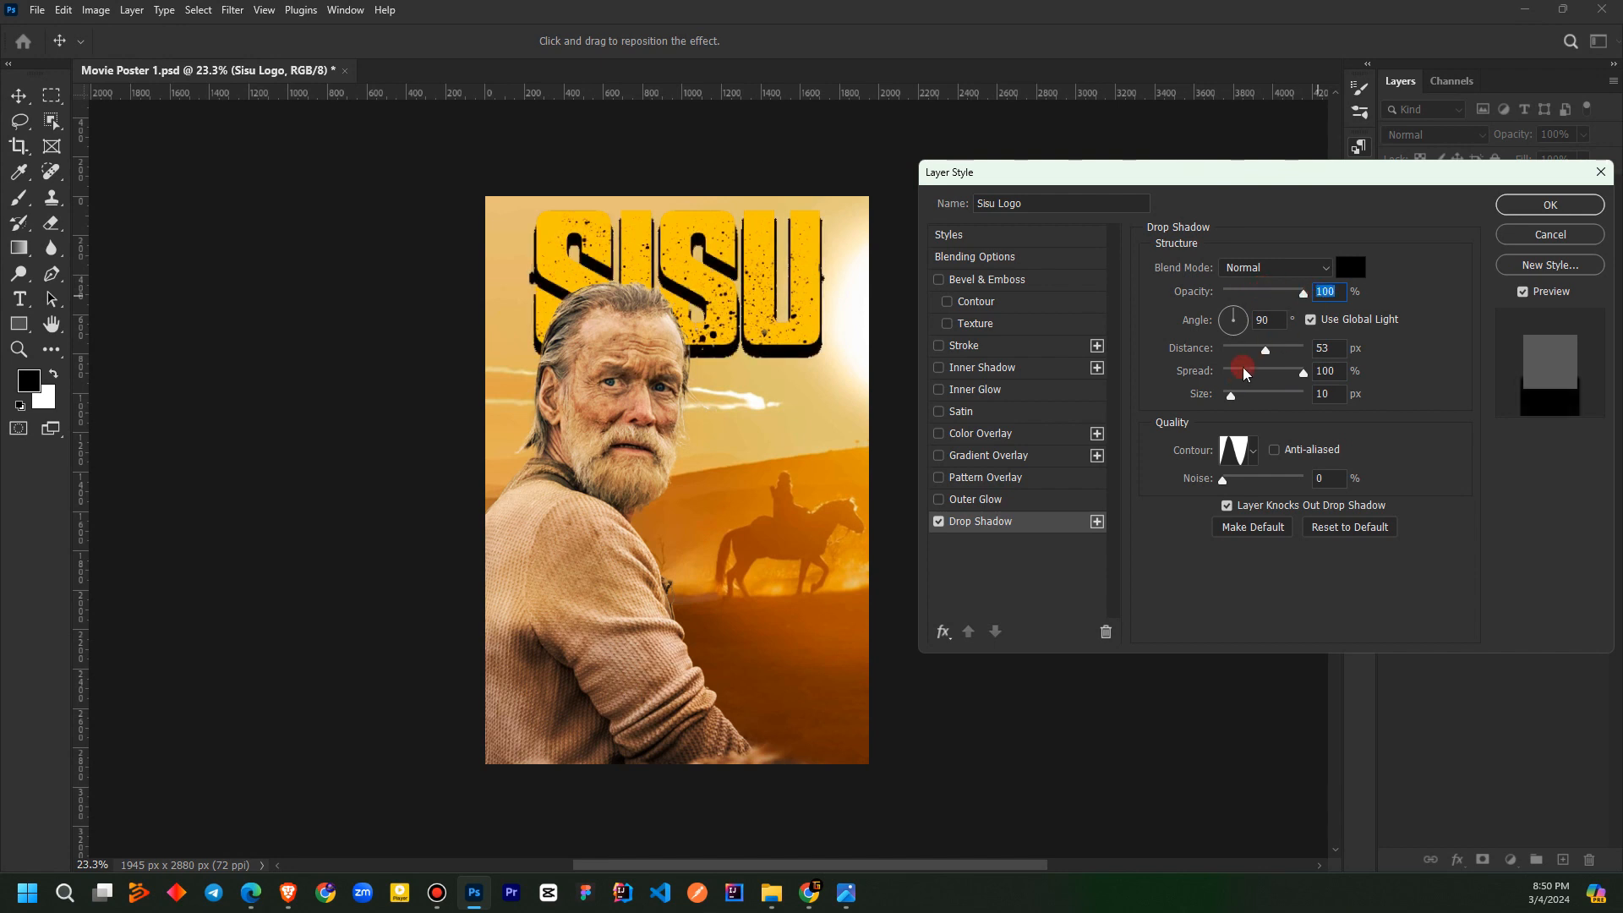
Adjust the SISU logo's drop shadow to 79% opacity, -165° angle, 50 px distance and 0 px size, and apply the layer style
{"action": "left_click_drag", "start_coordinate": [1231, 394], "coordinate": [1220, 397]}
{"action": "left_click_drag", "start_coordinate": [1281, 295], "coordinate": [1261, 351]}
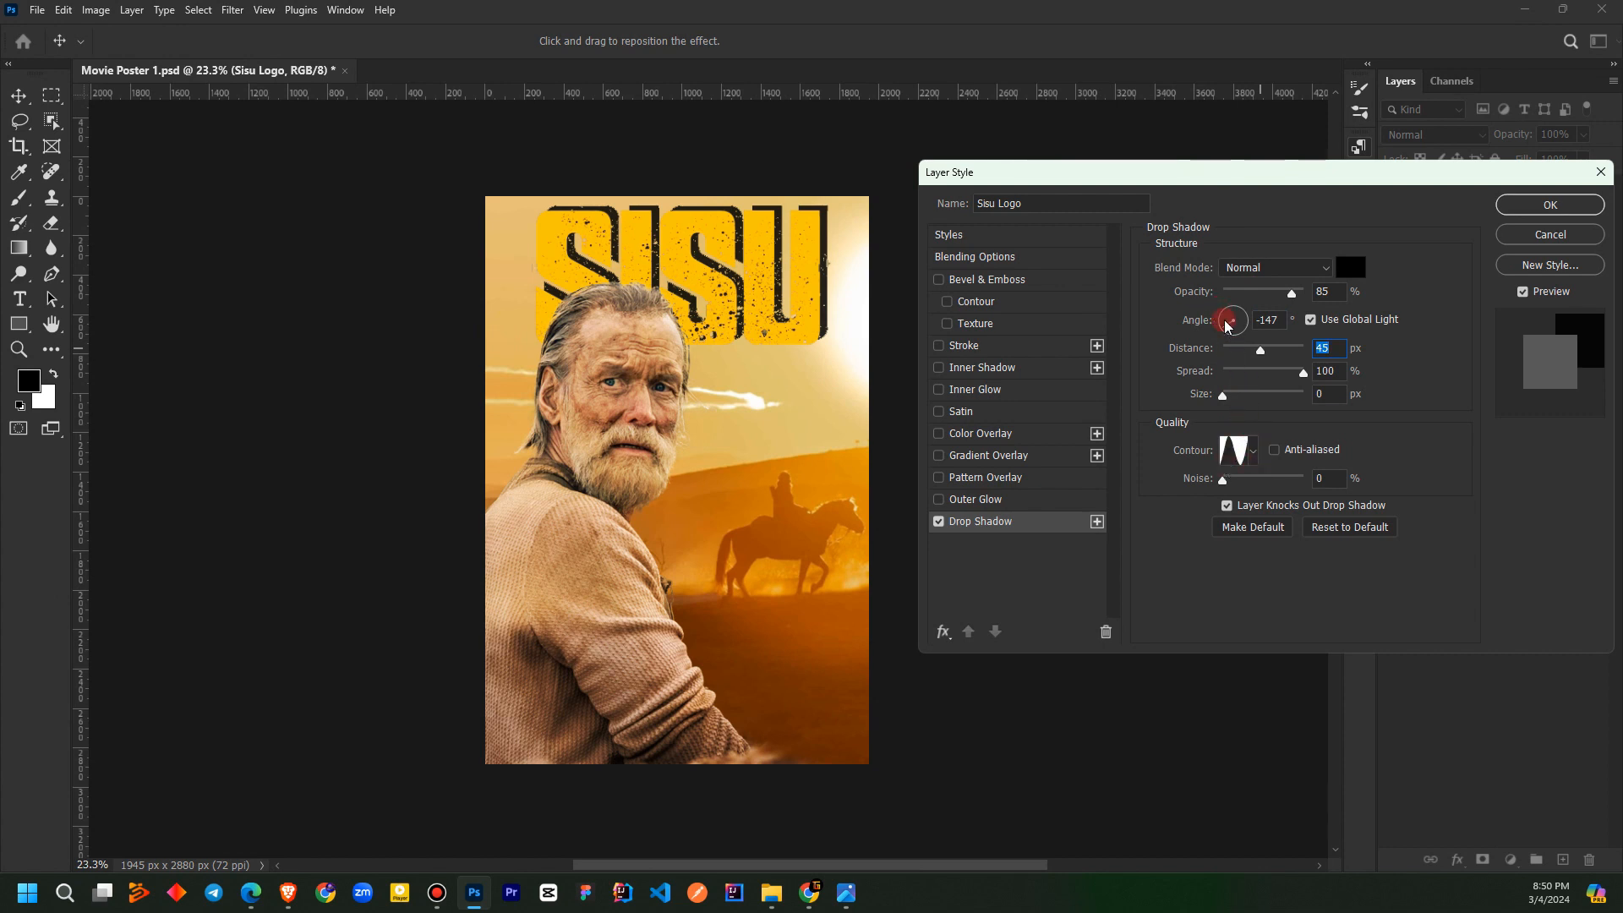
{"action": "left_click_drag", "start_coordinate": [1229, 326], "coordinate": [1213, 399]}
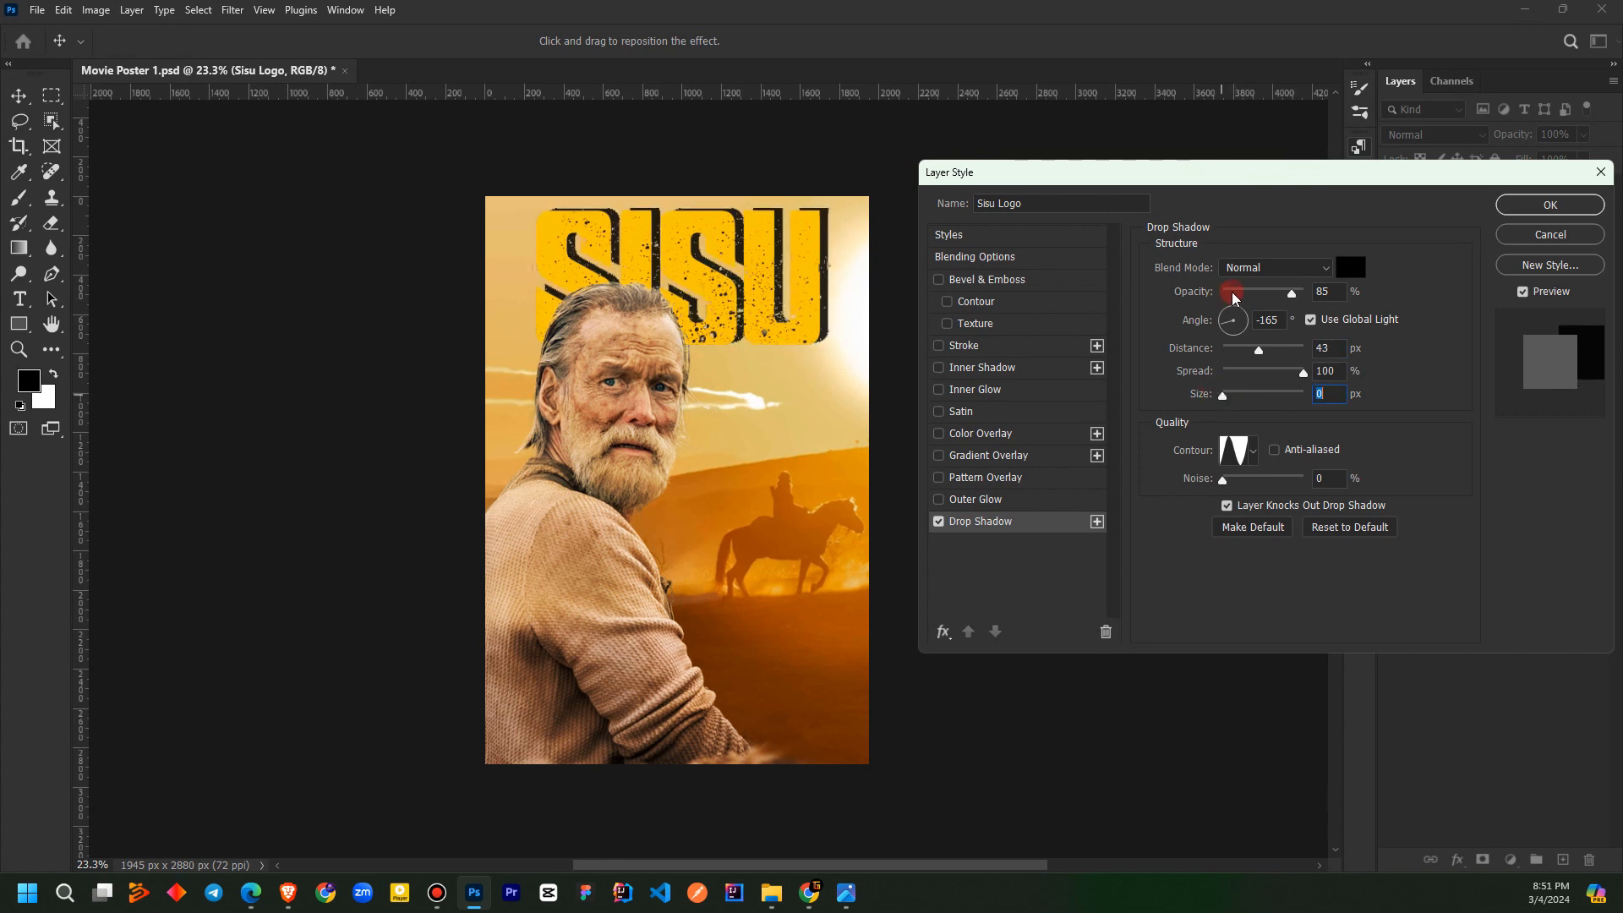
{"action": "left_click_drag", "start_coordinate": [1233, 298], "coordinate": [1272, 355]}
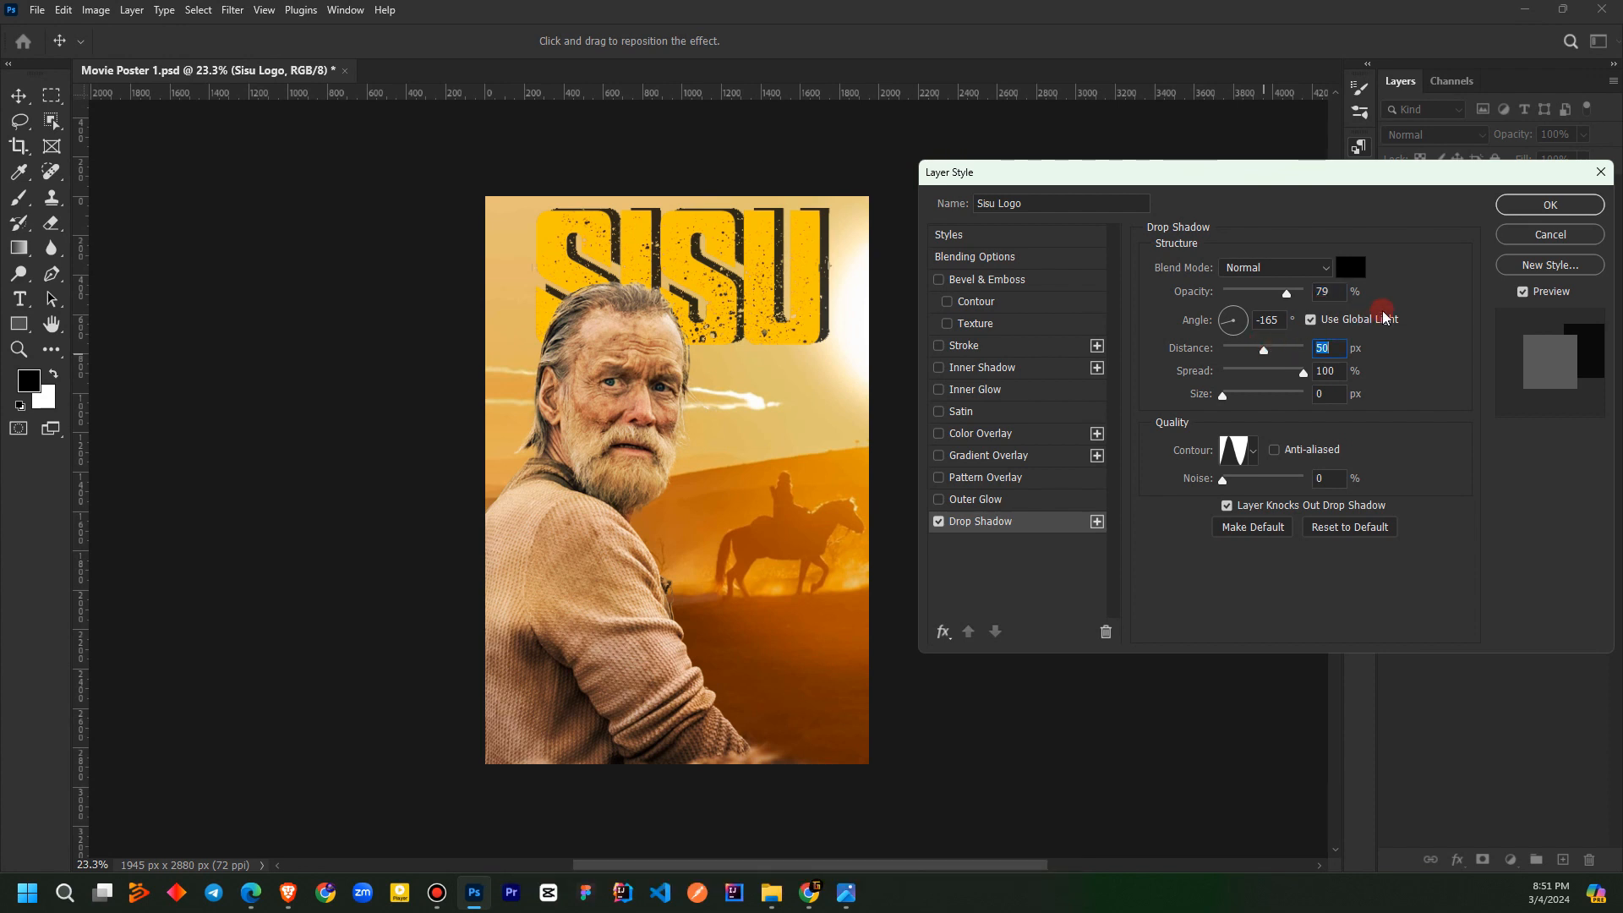
{"action": "left_click", "coordinate": [1529, 212]}
{"action": "left_click", "coordinate": [1468, 491]}
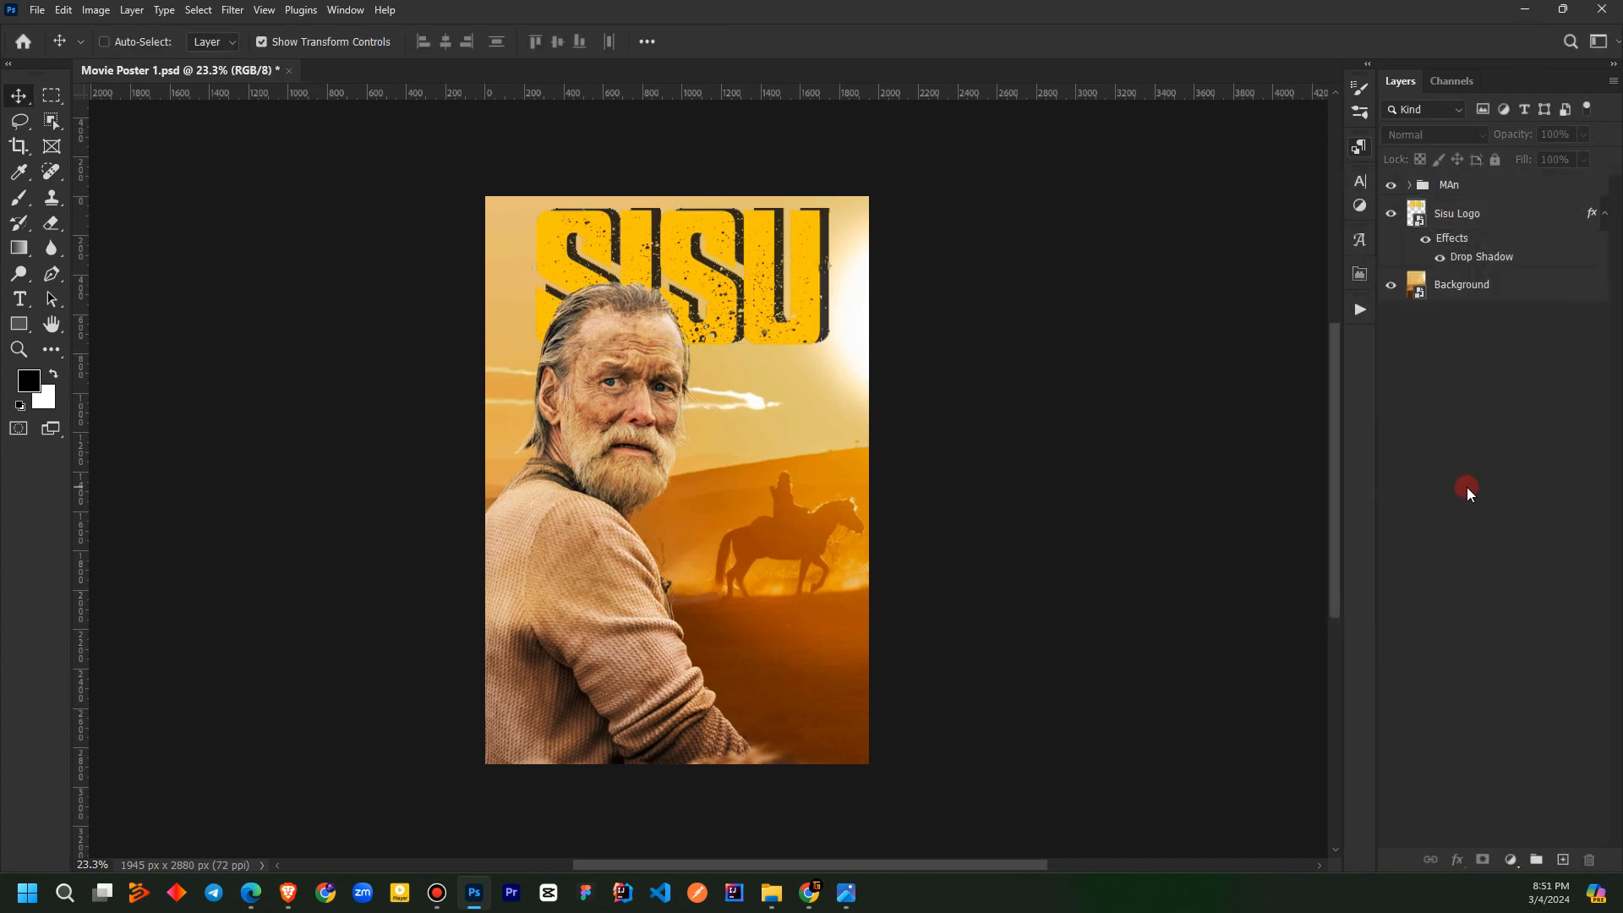
{"action": "scroll", "coordinate": [869, 471], "scroll_direction": "up", "scroll_amount": 1}
{"action": "scroll", "coordinate": [739, 428], "scroll_direction": "down", "scroll_amount": 2}
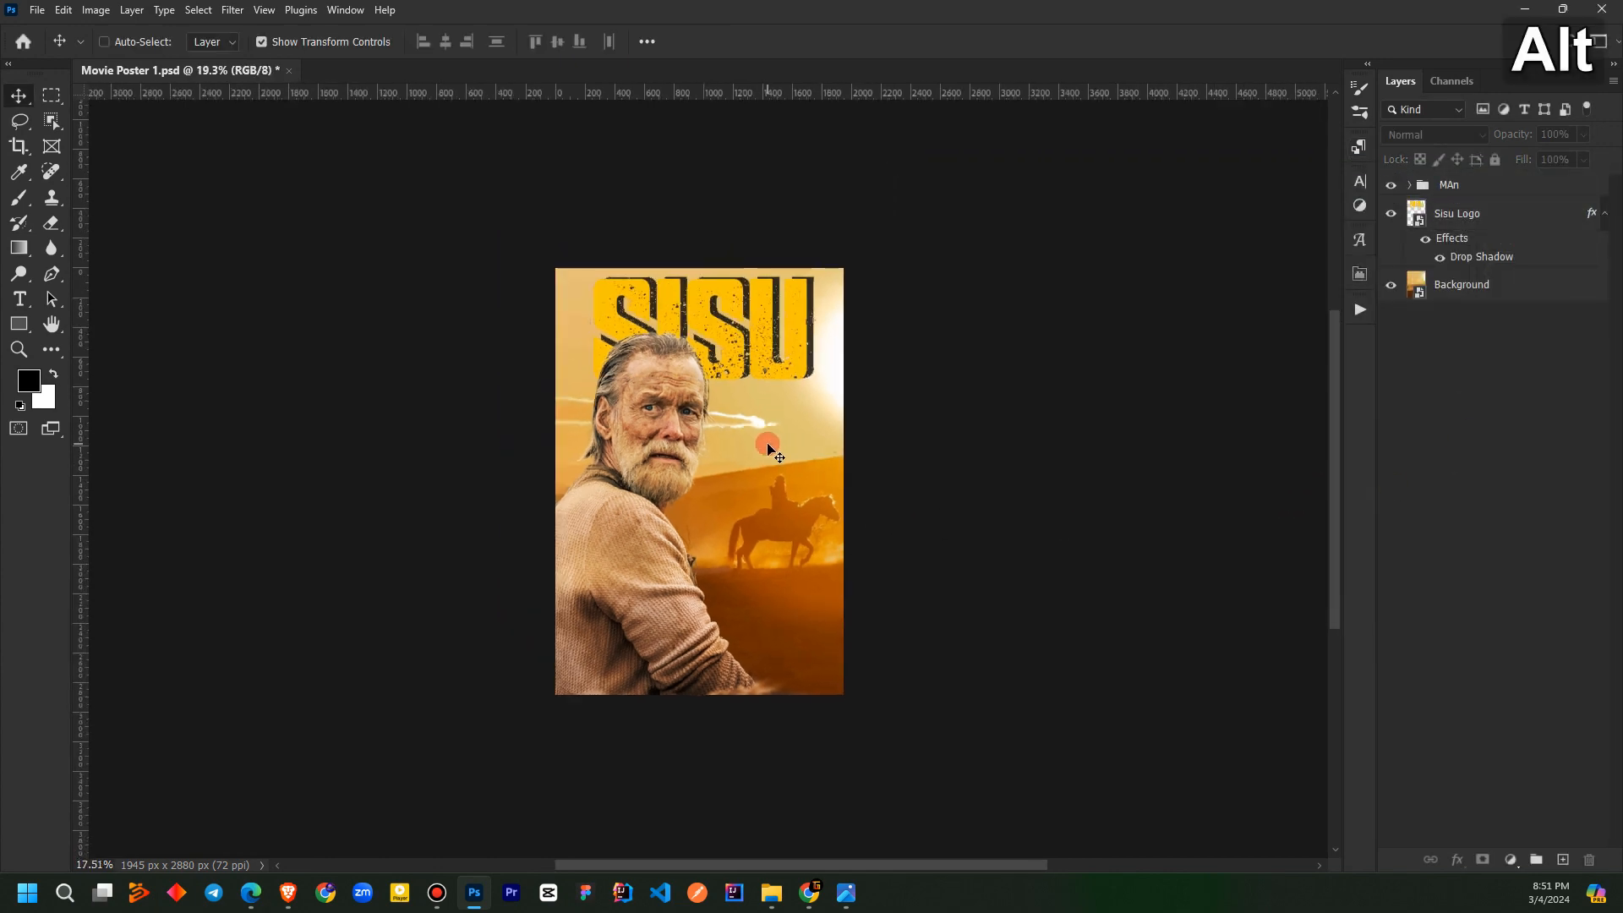
{"action": "scroll", "coordinate": [701, 427], "scroll_direction": "up", "scroll_amount": 4}
{"action": "scroll", "coordinate": [693, 423], "scroll_direction": "down", "scroll_amount": 1}
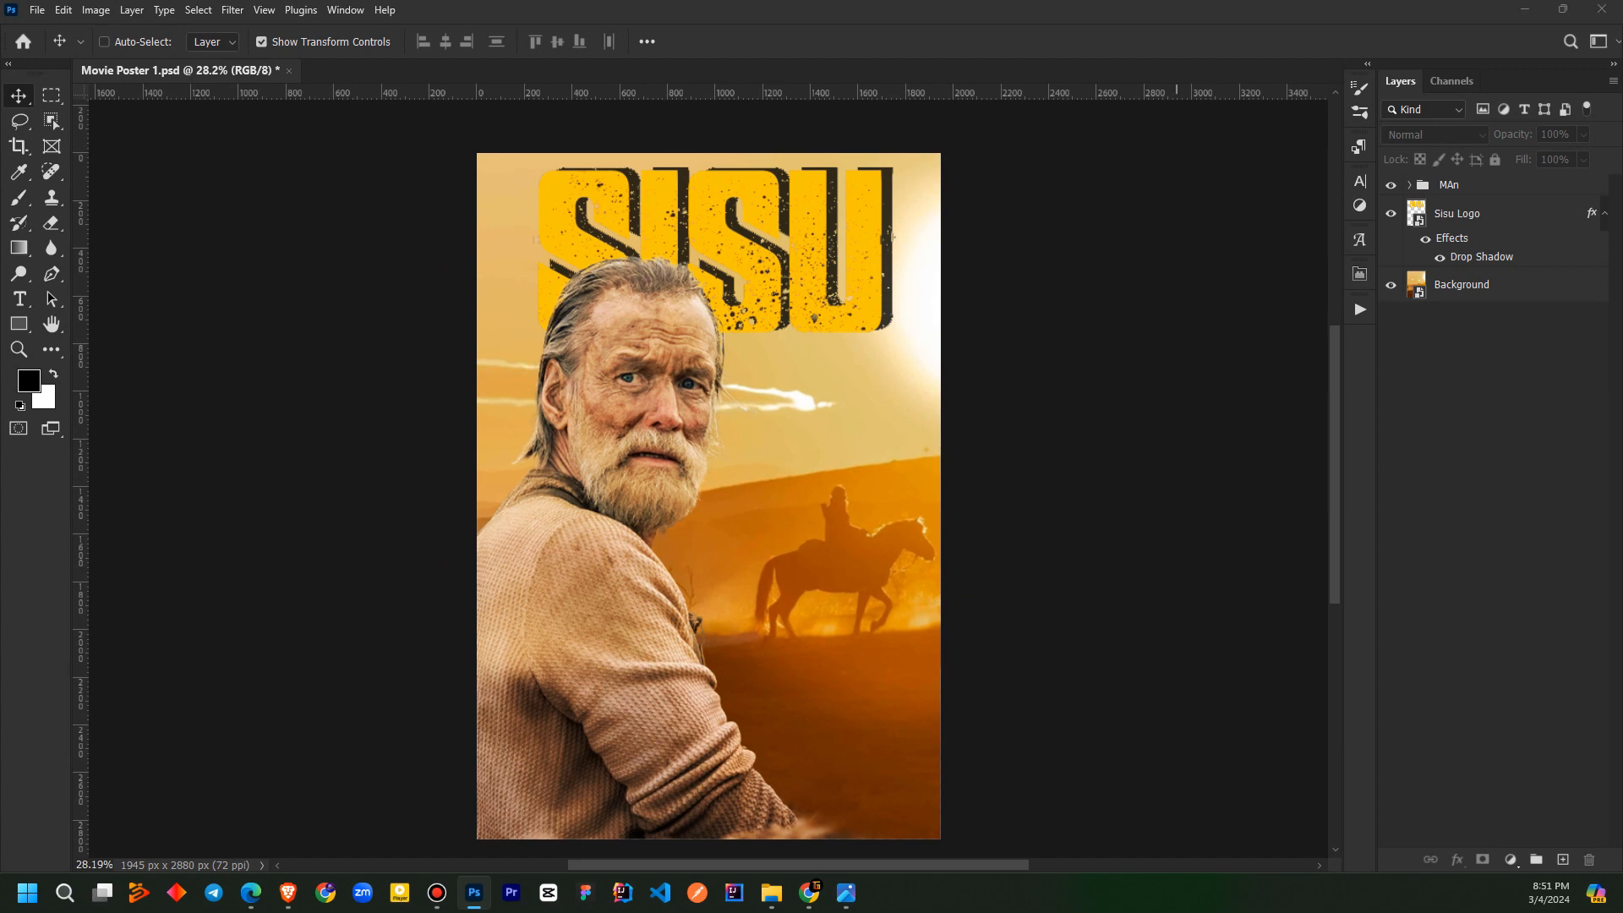
{"action": "key", "text": "alt+Tab"}
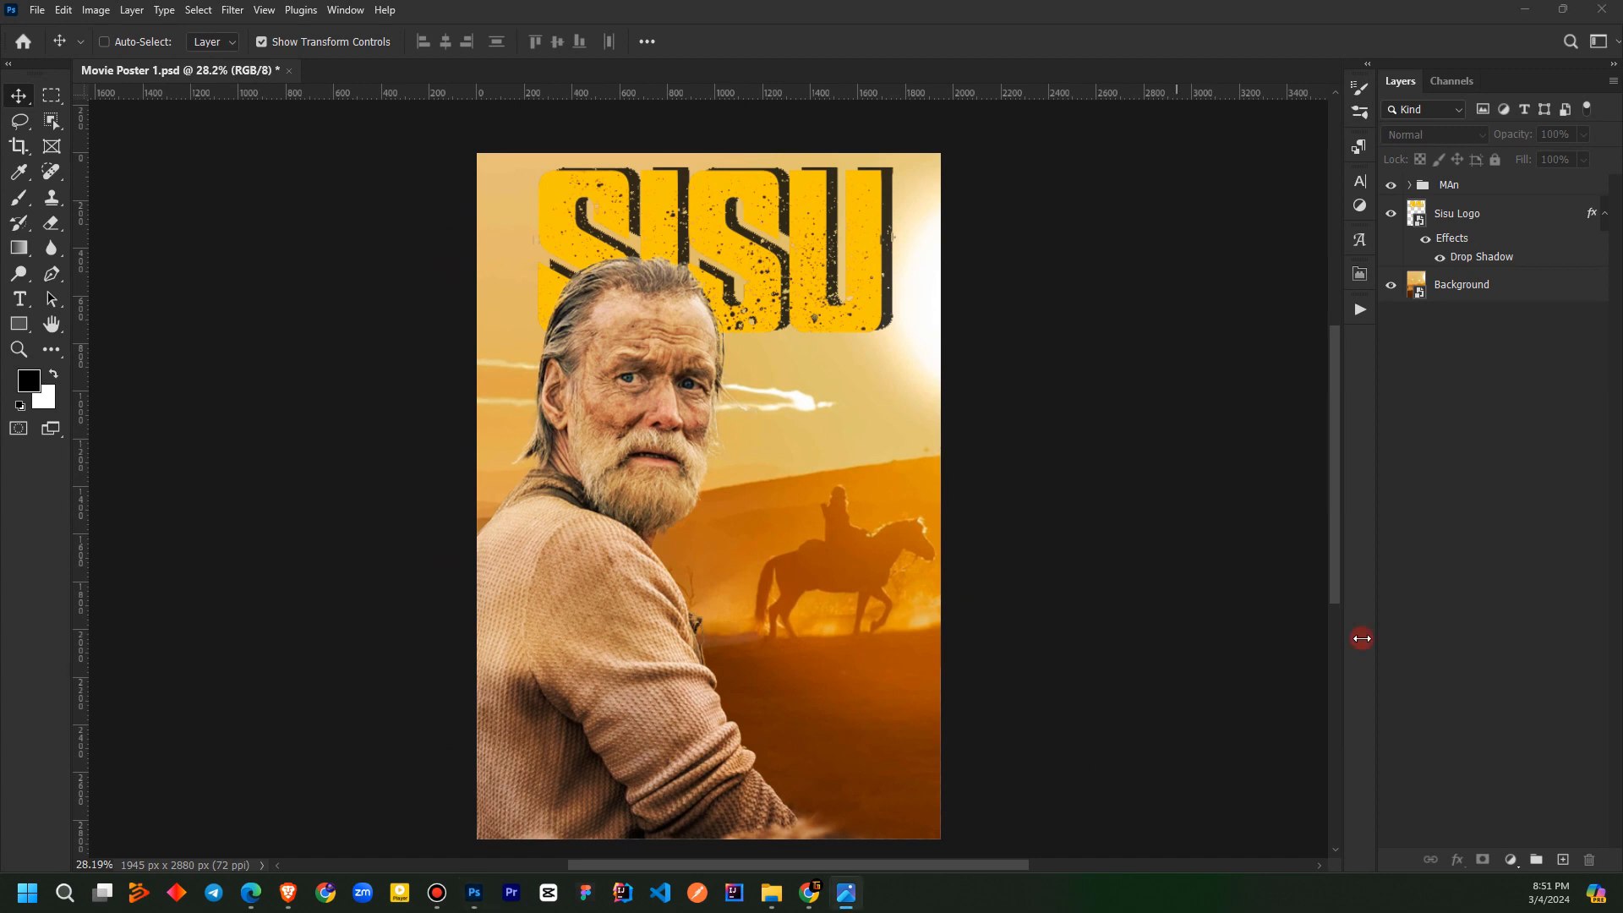
{"action": "key", "text": "alt+Tab"}
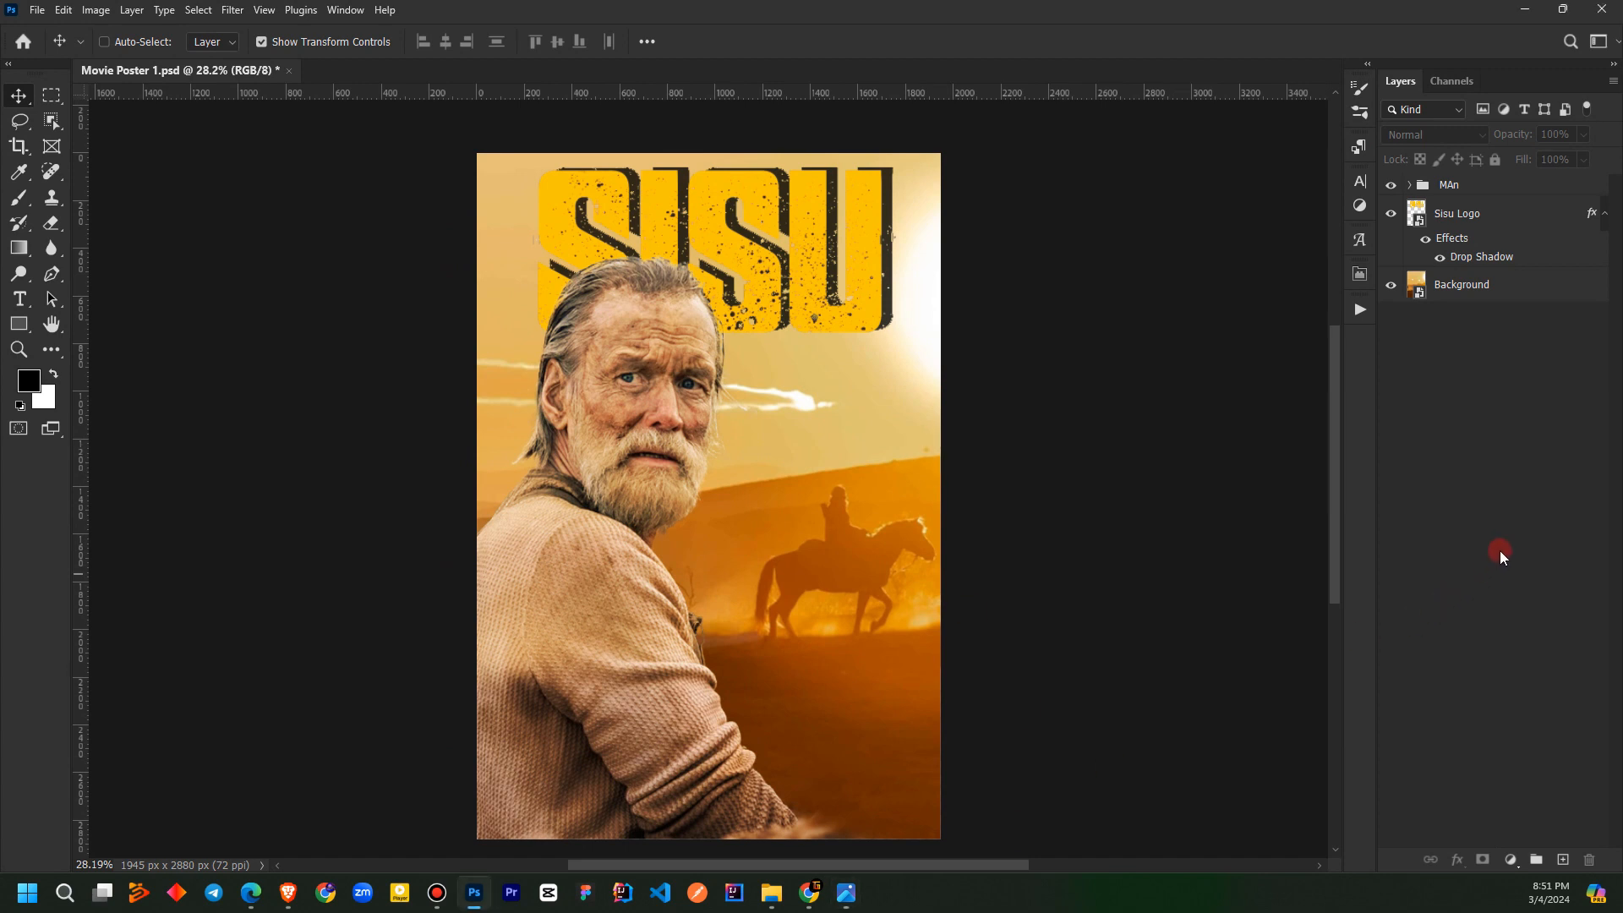
{"action": "left_click", "coordinate": [1441, 193]}
{"action": "left_click", "coordinate": [1457, 454]}
{"action": "left_click", "coordinate": [1451, 193]}
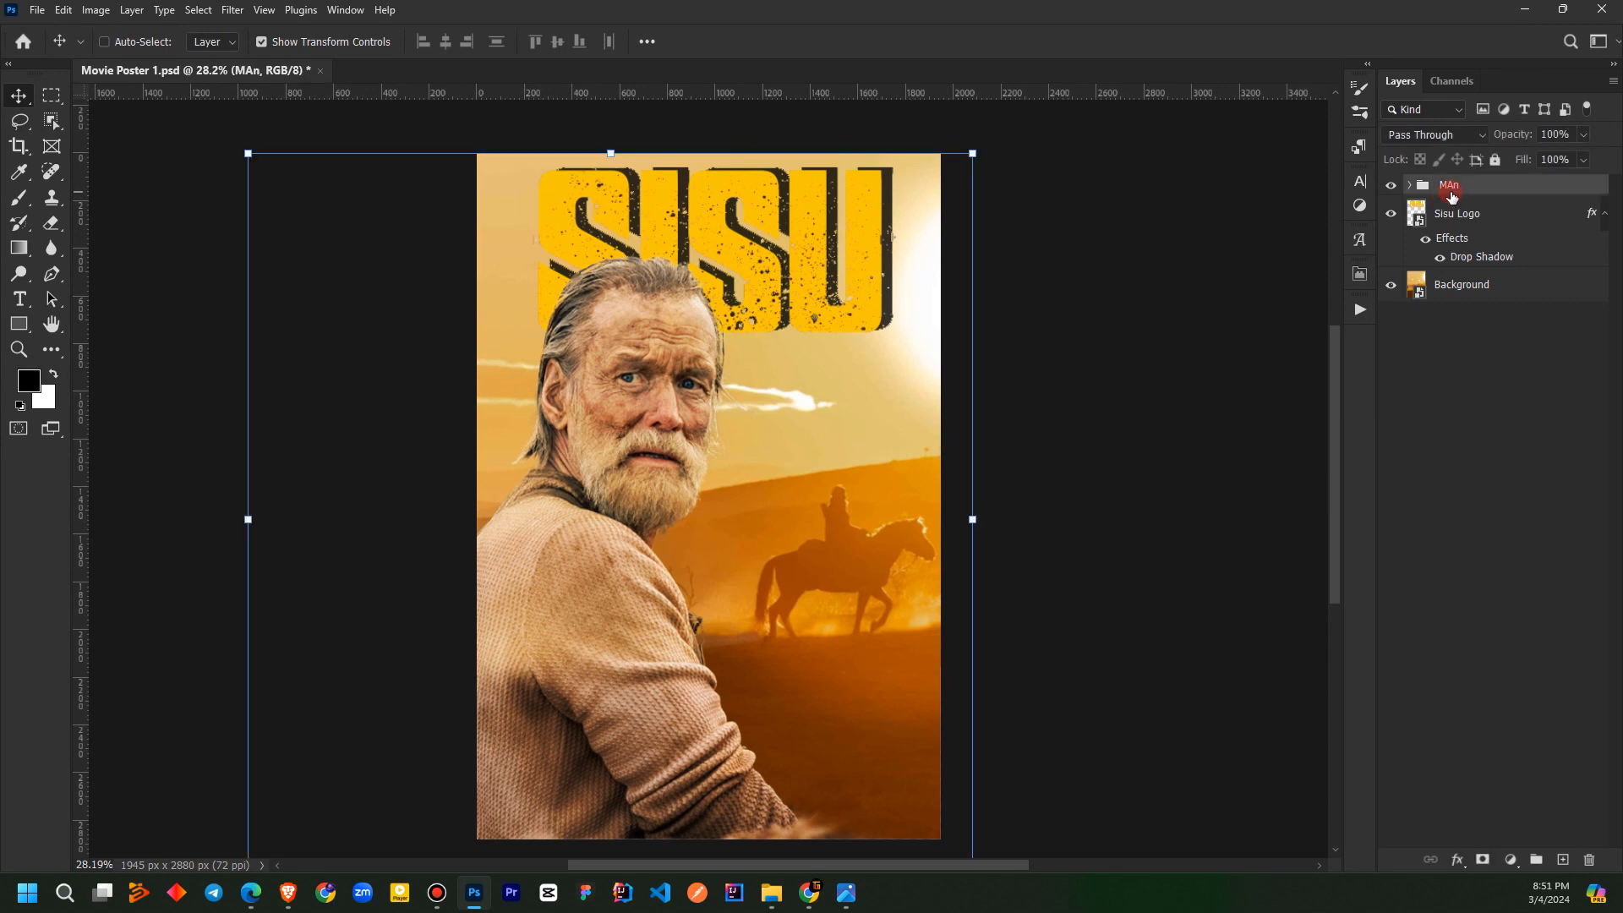
{"action": "left_click", "coordinate": [1503, 458]}
Add a horizontal Lorem ipsum paragraph text box across the bottom of the poster and set its size to 64 pt
{"action": "left_click", "coordinate": [19, 299]}
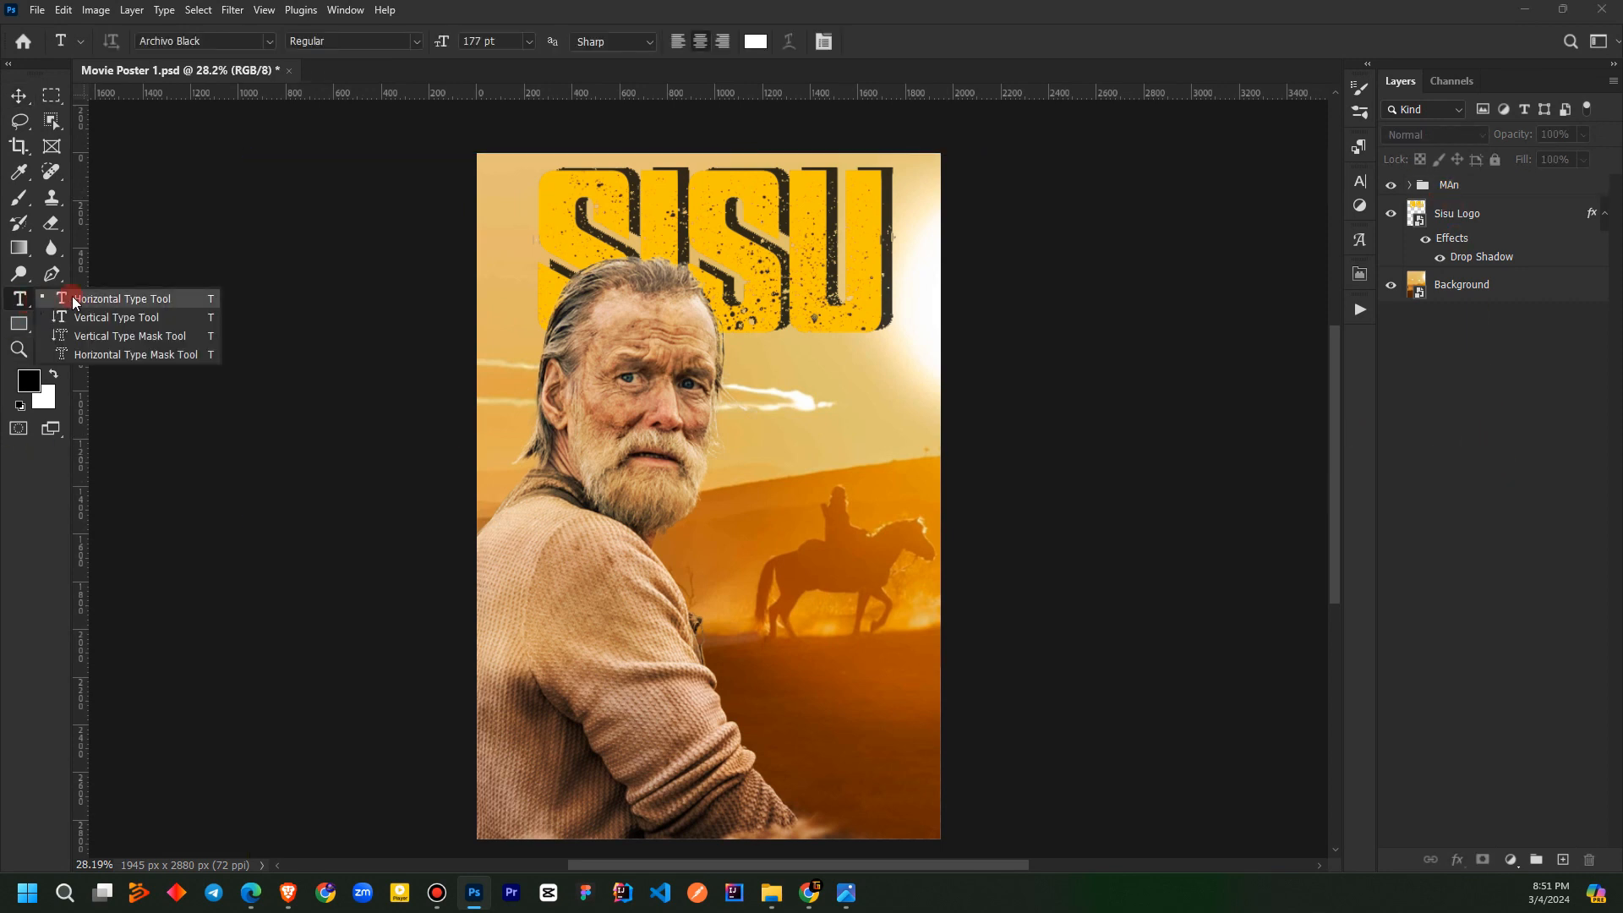
{"action": "left_click", "coordinate": [74, 300]}
{"action": "left_click_drag", "start_coordinate": [521, 743], "coordinate": [906, 822]}
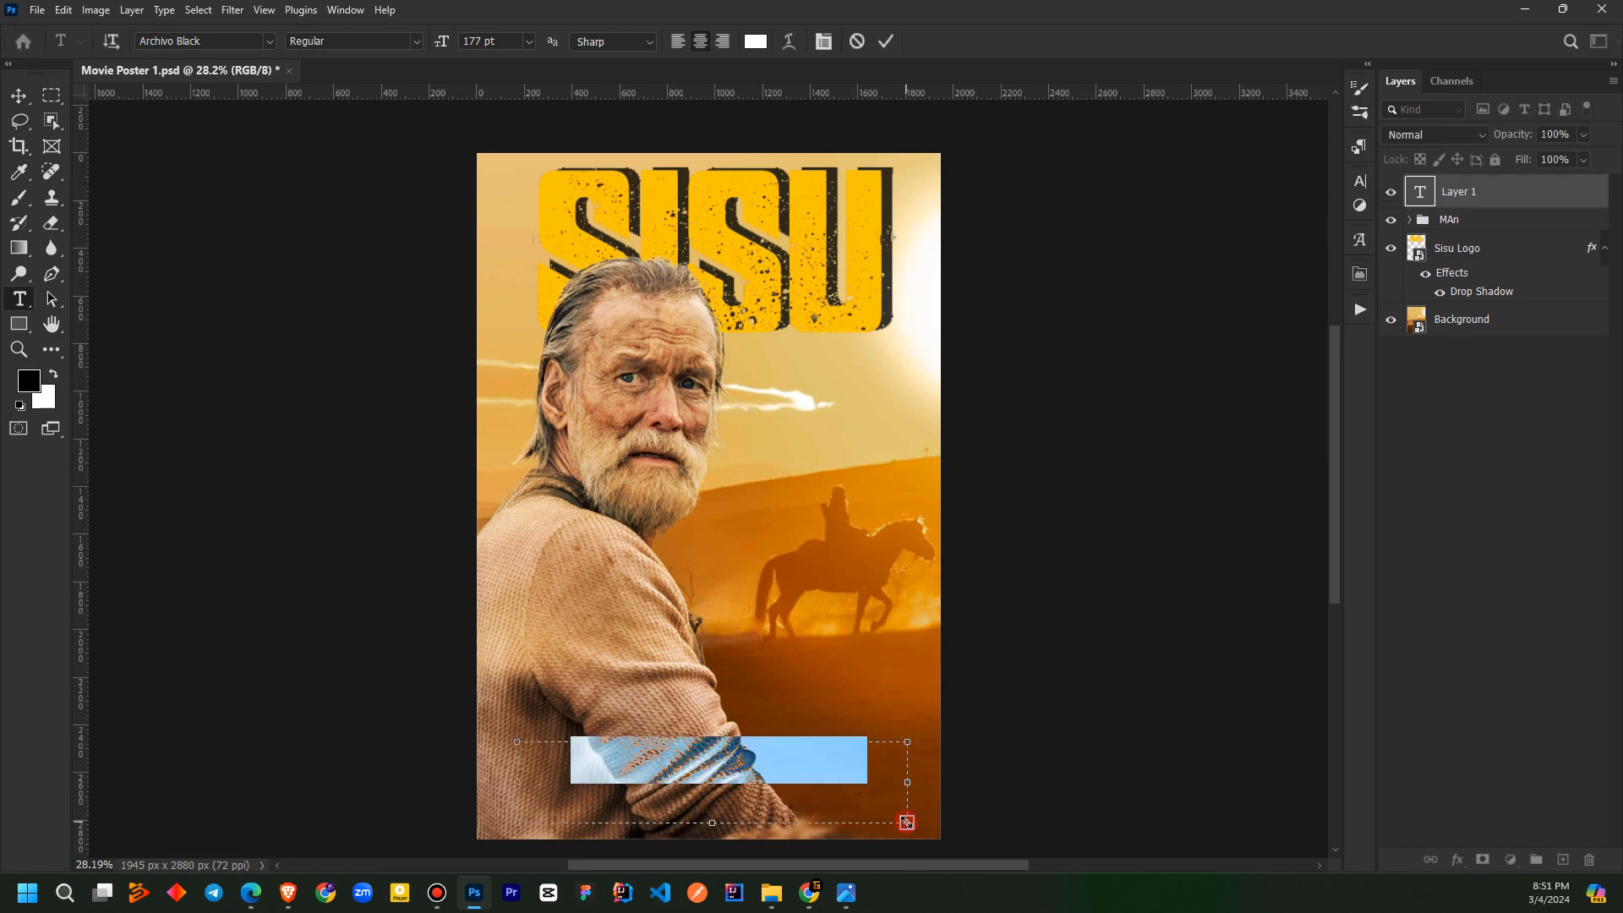
{"action": "left_click", "coordinate": [1361, 184]}
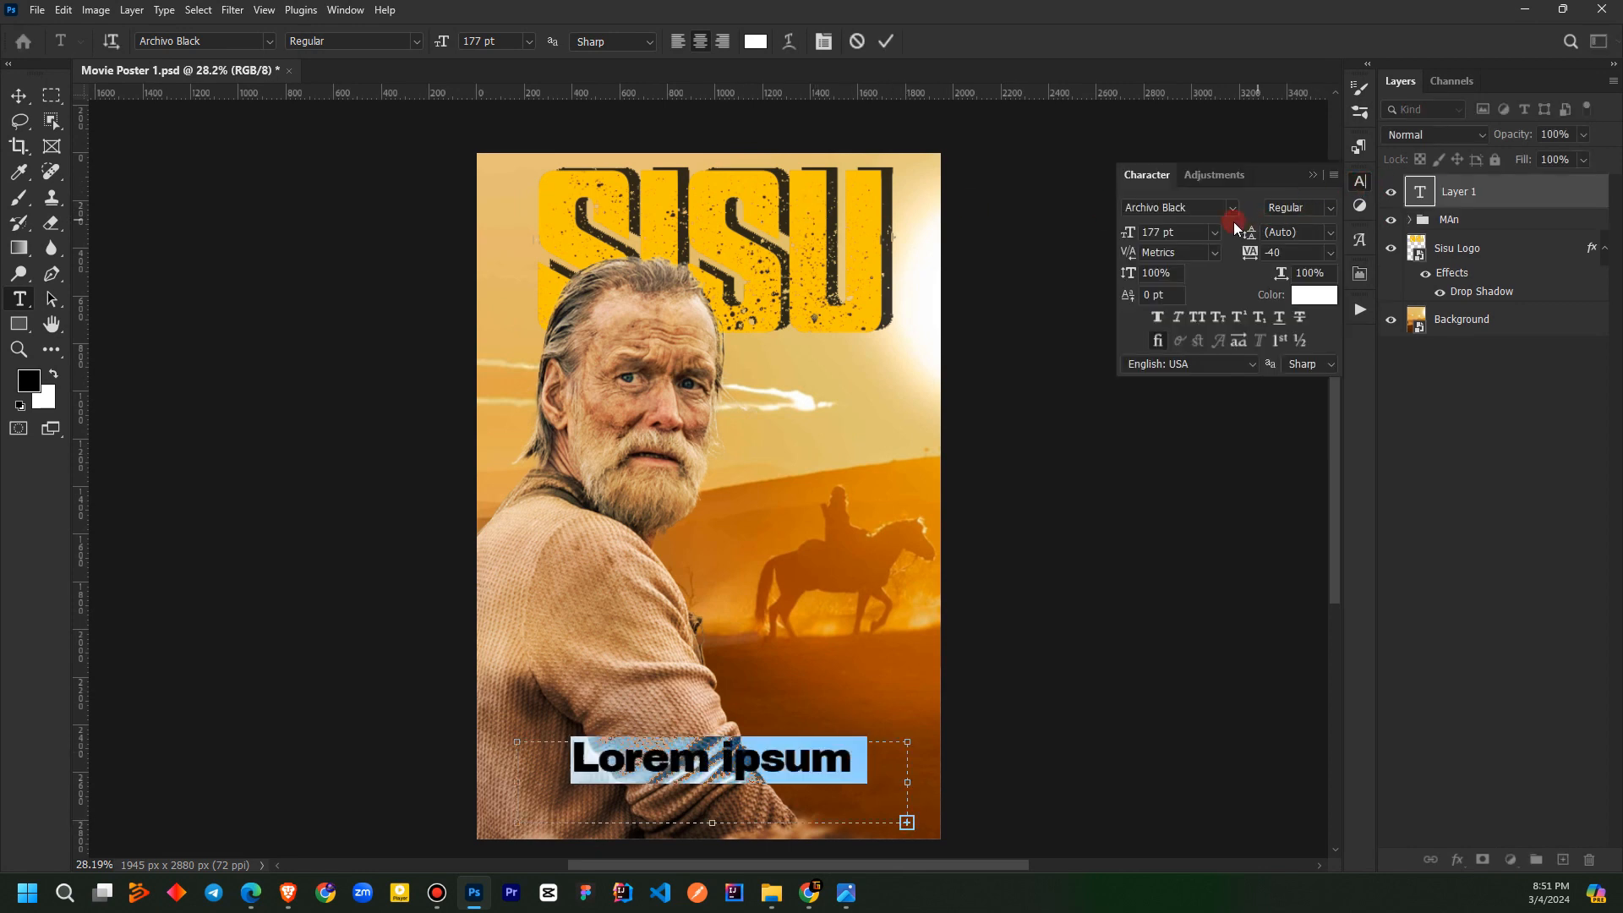
{"action": "mouse_move", "coordinate": [1123, 239]}
{"action": "left_mouse_down"}
{"action": "mouse_move", "coordinate": [1055, 246]}
{"action": "mouse_move", "coordinate": [1102, 255]}
{"action": "mouse_move", "coordinate": [1088, 238]}
{"action": "mouse_move", "coordinate": [1159, 225]}
{"action": "mouse_move", "coordinate": [1142, 244]}
{"action": "left_mouse_up"}
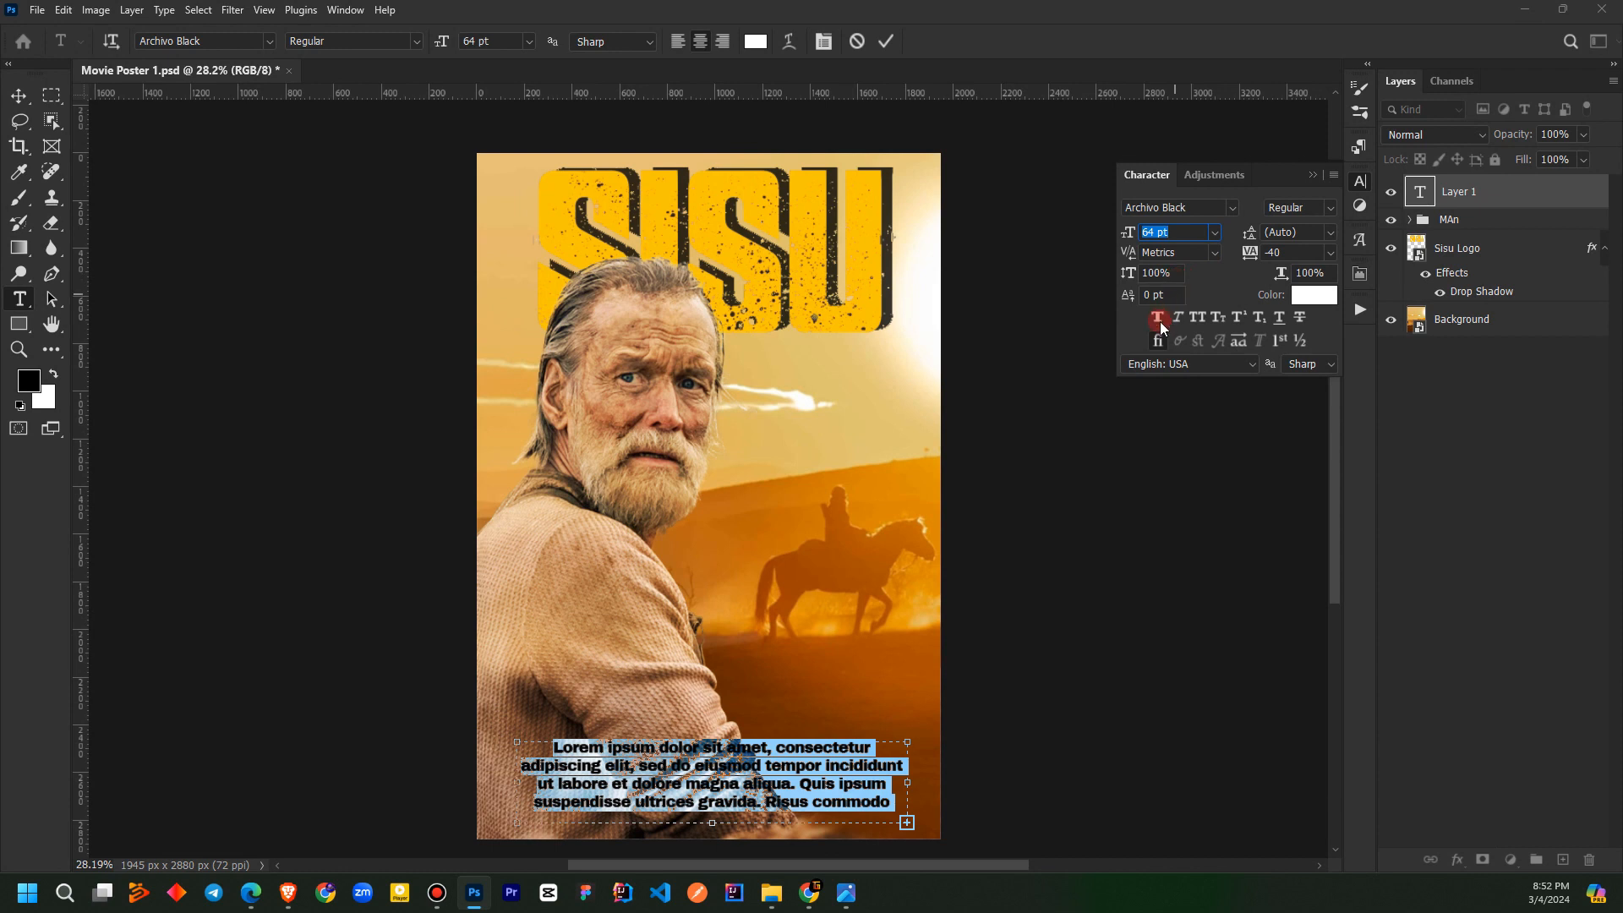
{"action": "left_click", "coordinate": [1311, 175]}
{"action": "left_click", "coordinate": [1437, 554]}
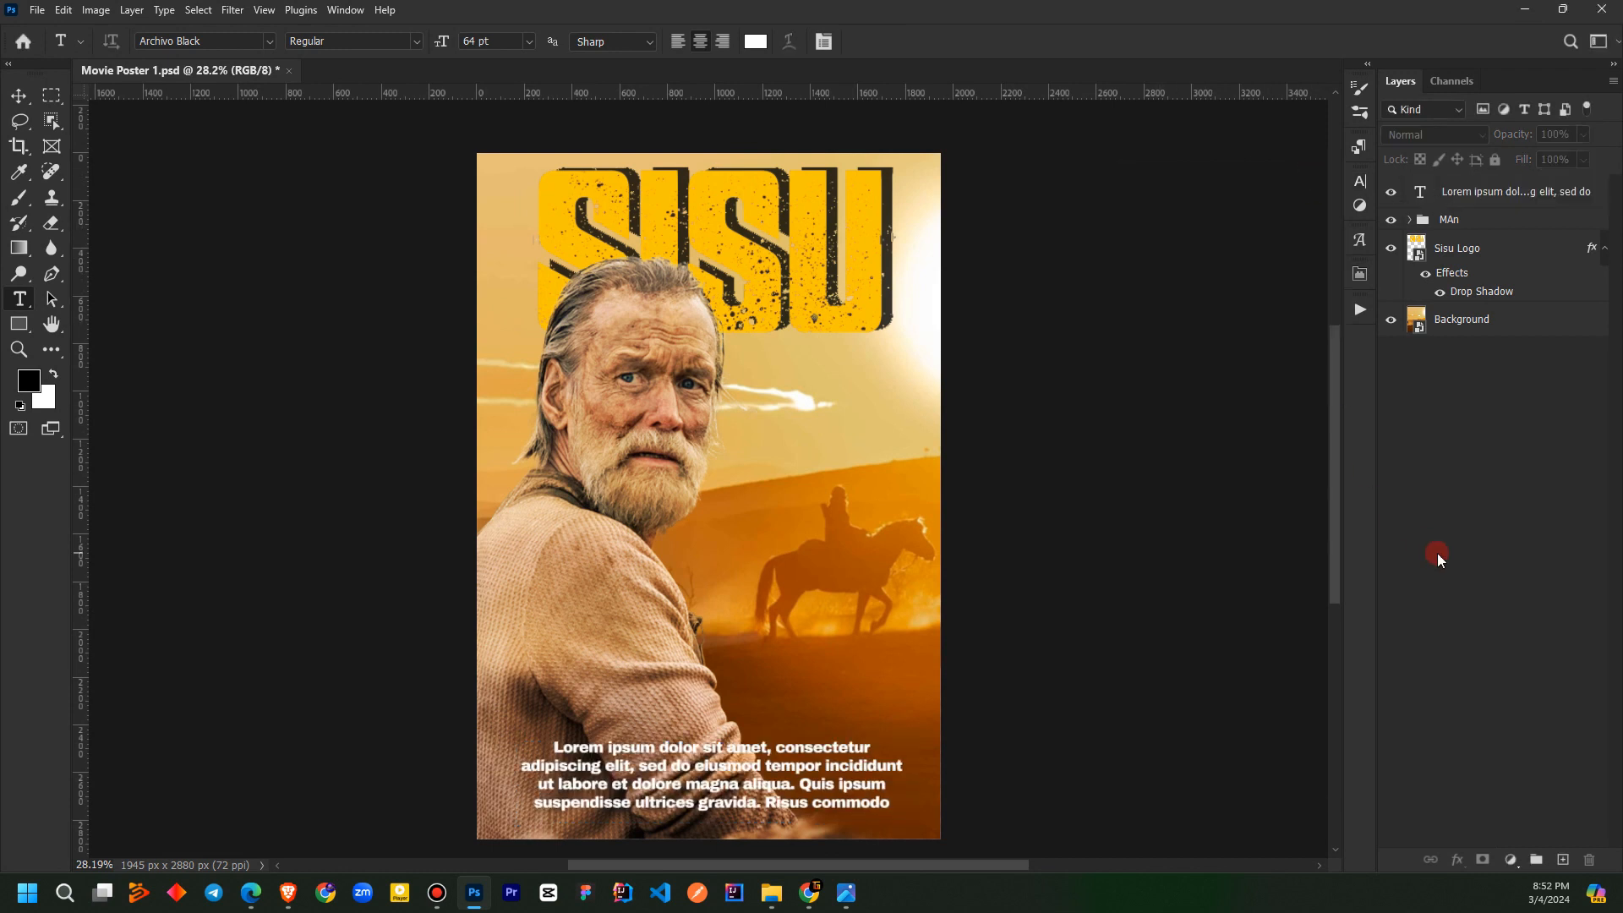
Change the font of the Lorem ipsum text layer to Agency FB
{"action": "left_click", "coordinate": [1439, 196]}
{"action": "left_click", "coordinate": [1358, 181]}
{"action": "left_click", "coordinate": [1232, 208]}
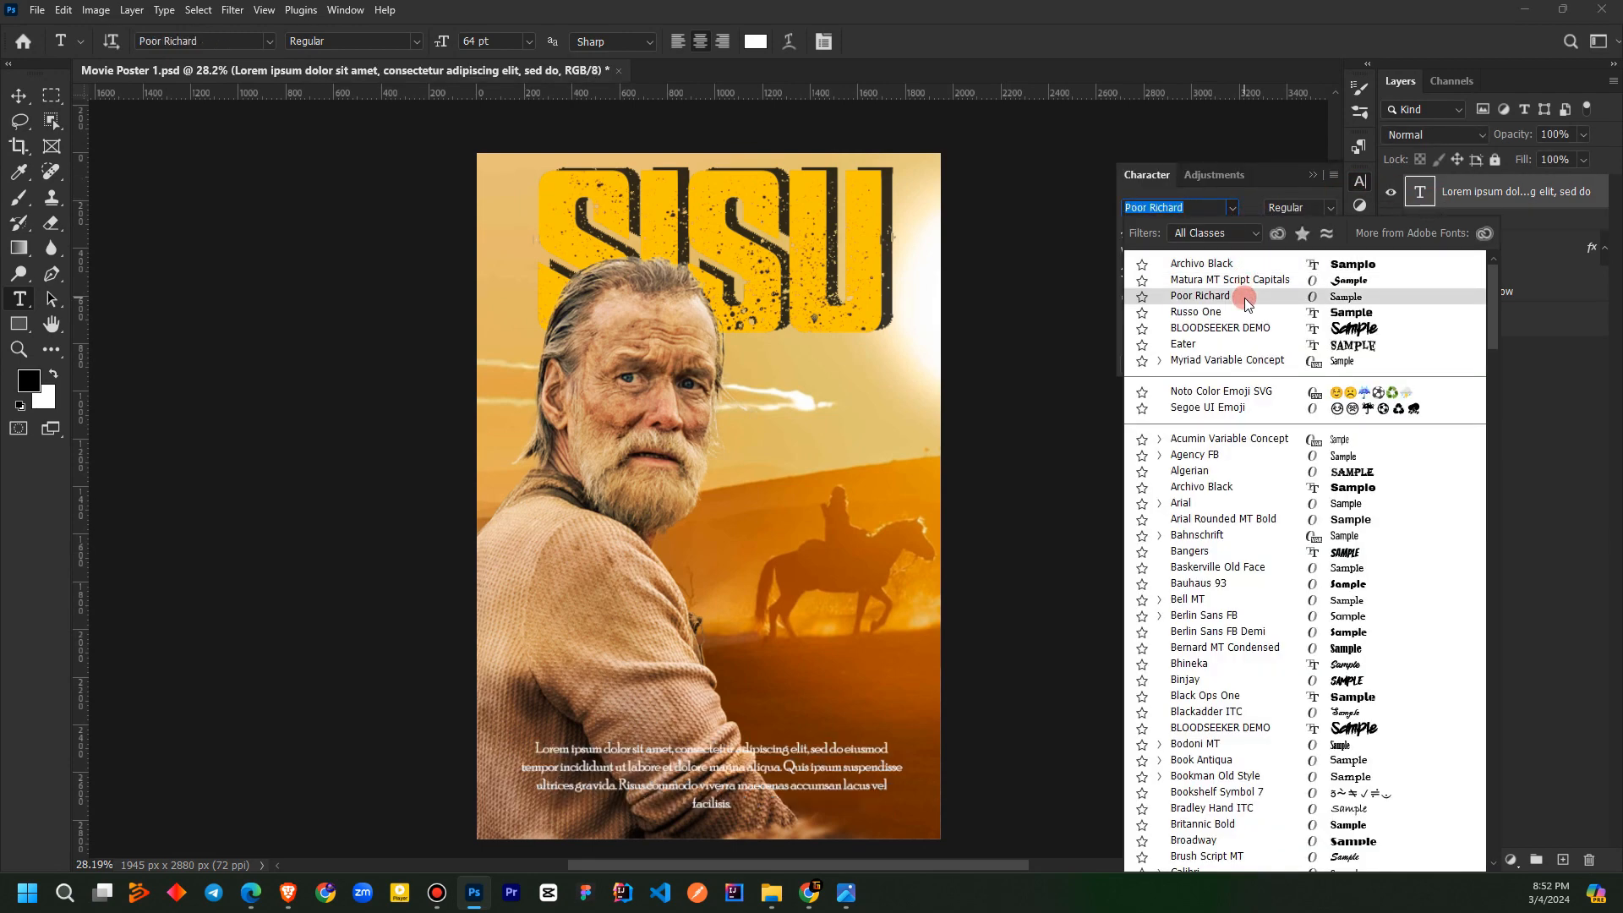
{"action": "left_click", "coordinate": [1246, 461]}
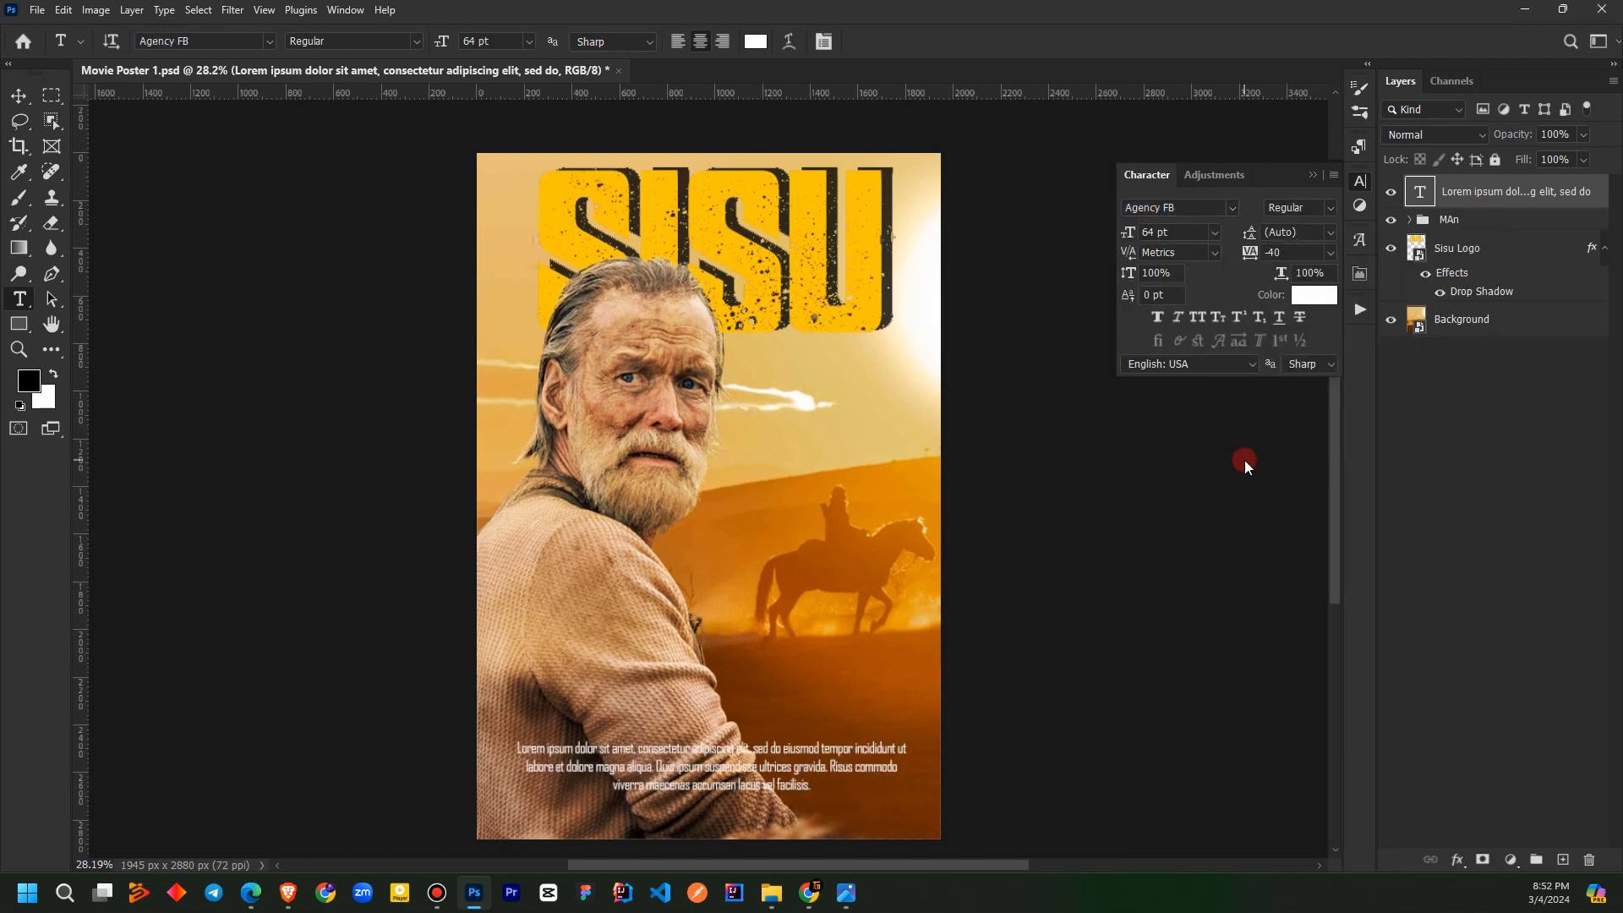
{"action": "left_click", "coordinate": [1313, 174]}
{"action": "left_click", "coordinate": [1473, 458]}
{"action": "left_click", "coordinate": [1467, 204]}
{"action": "left_click_drag", "start_coordinate": [1467, 204], "coordinate": [1457, 169]}
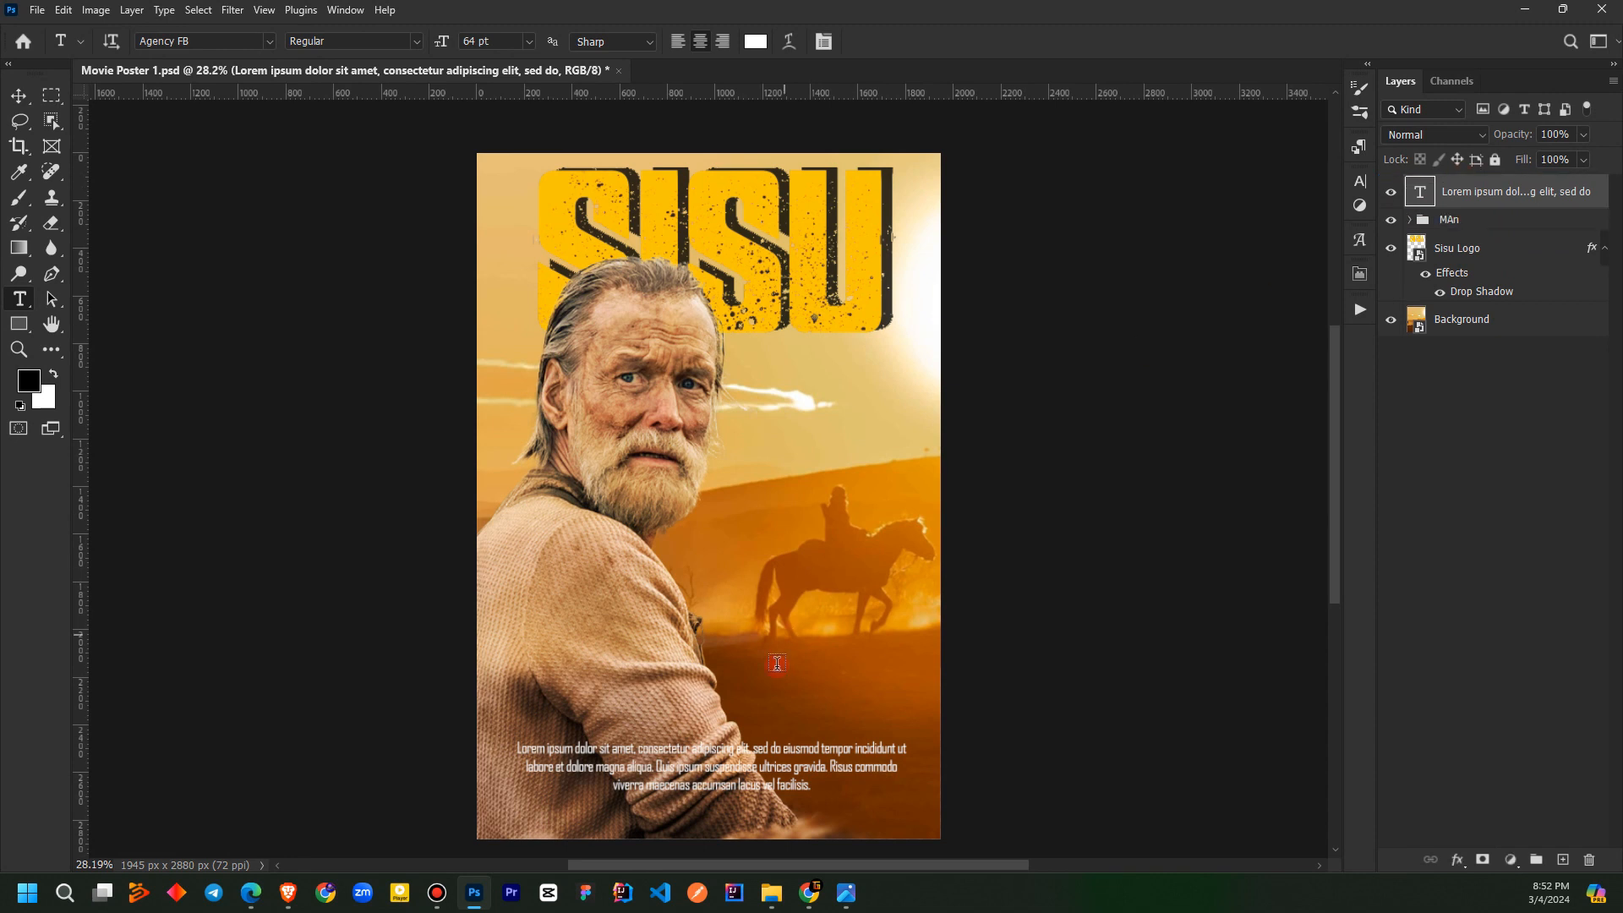
Move the Lorem ipsum paragraph slightly down towards the poster's bottom edge and deselect its layer
{"action": "left_click", "coordinate": [19, 95]}
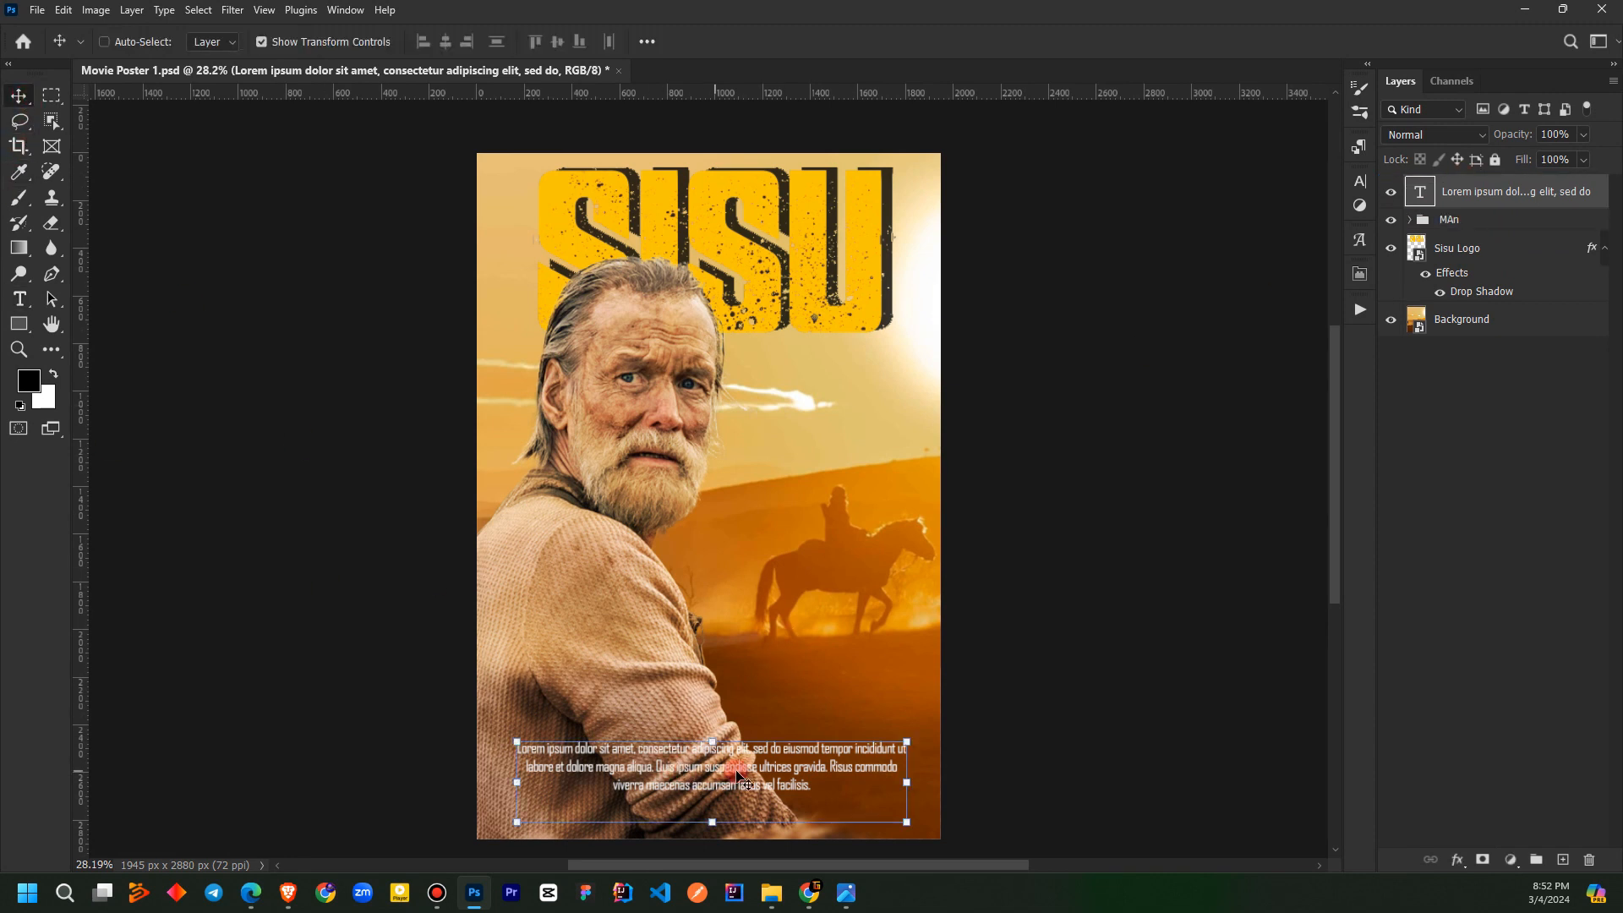
{"action": "left_click_drag", "start_coordinate": [768, 774], "coordinate": [766, 799]}
{"action": "left_click", "coordinate": [1480, 626]}
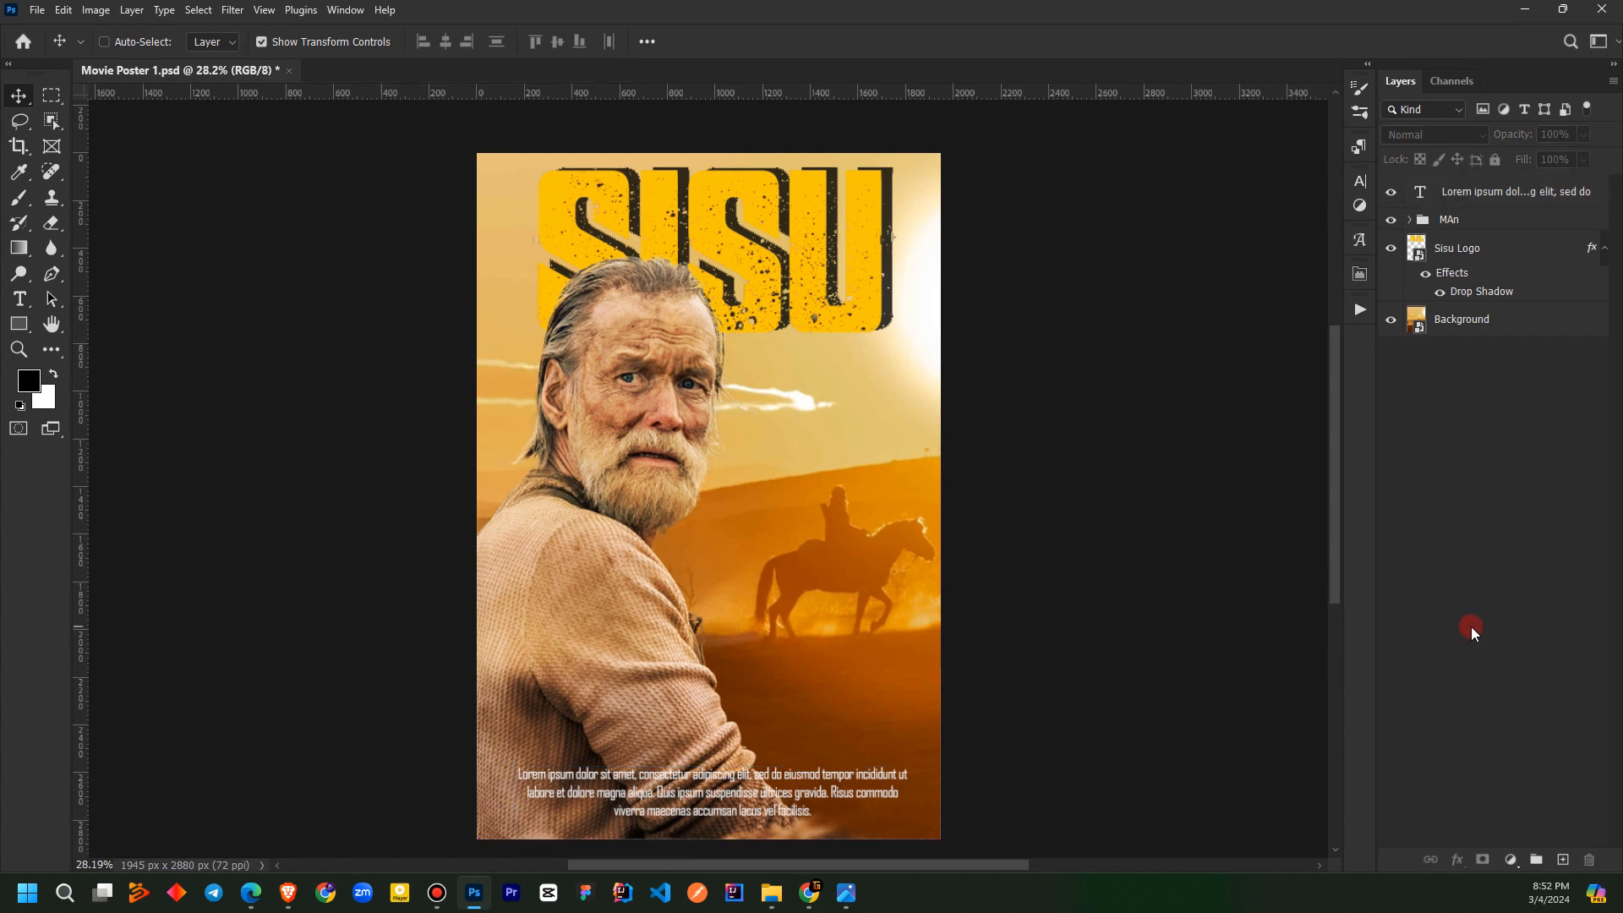
{"action": "scroll", "coordinate": [880, 536], "scroll_direction": "down", "scroll_amount": 1}
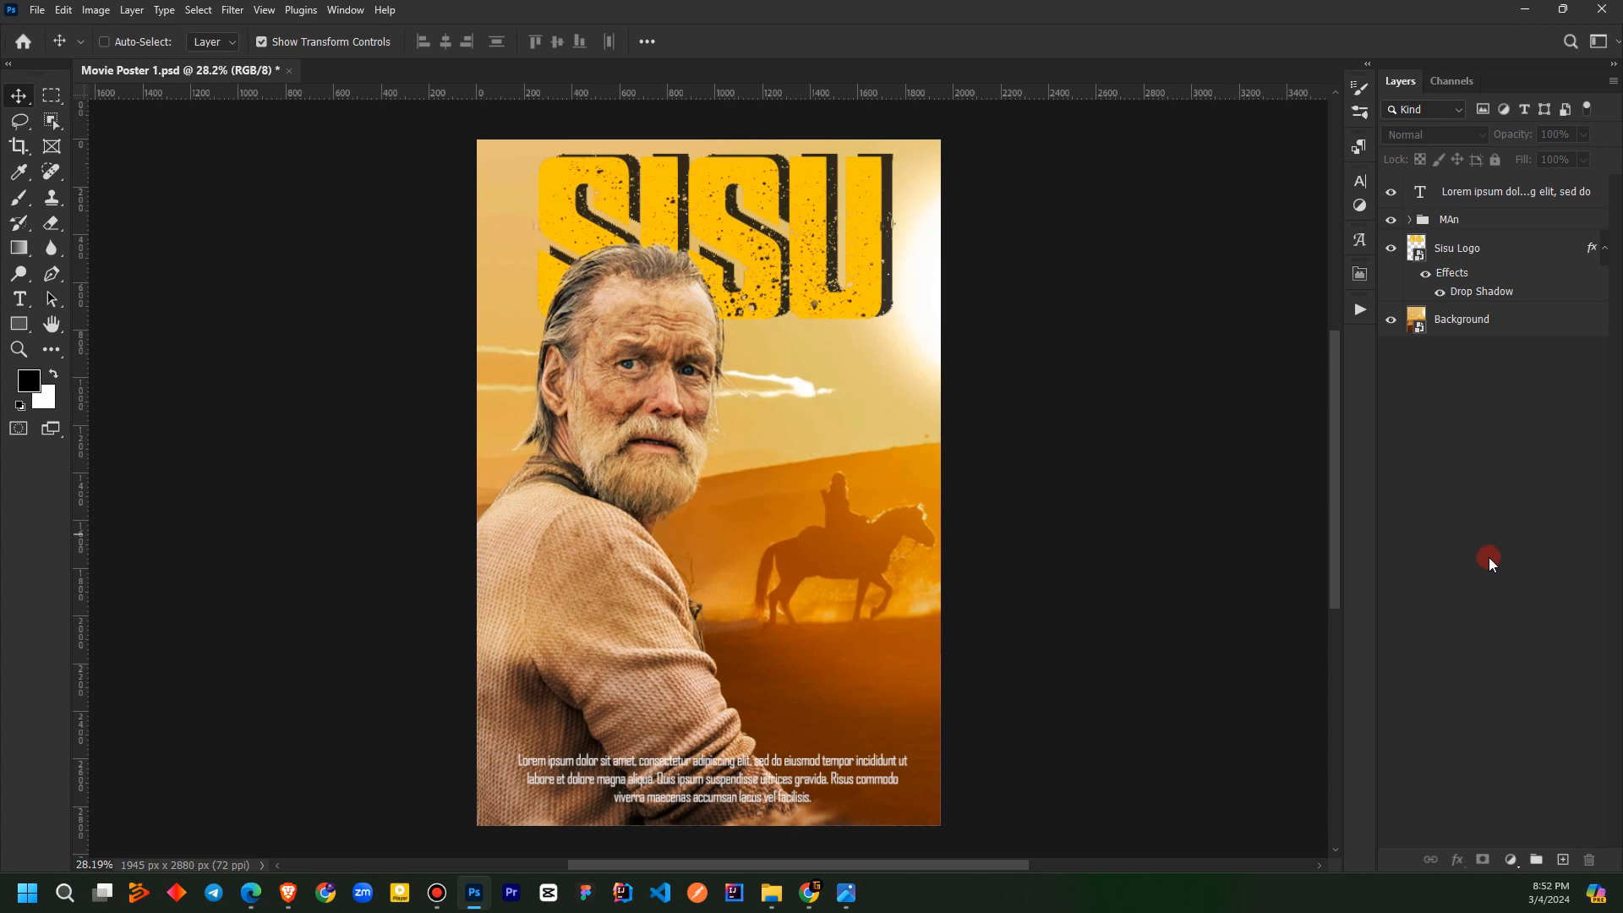
Stamp all visible layers into a new layer above the text and convert it to a smart object
{"action": "left_click", "coordinate": [1464, 200]}
{"action": "key", "text": "ctrl"}
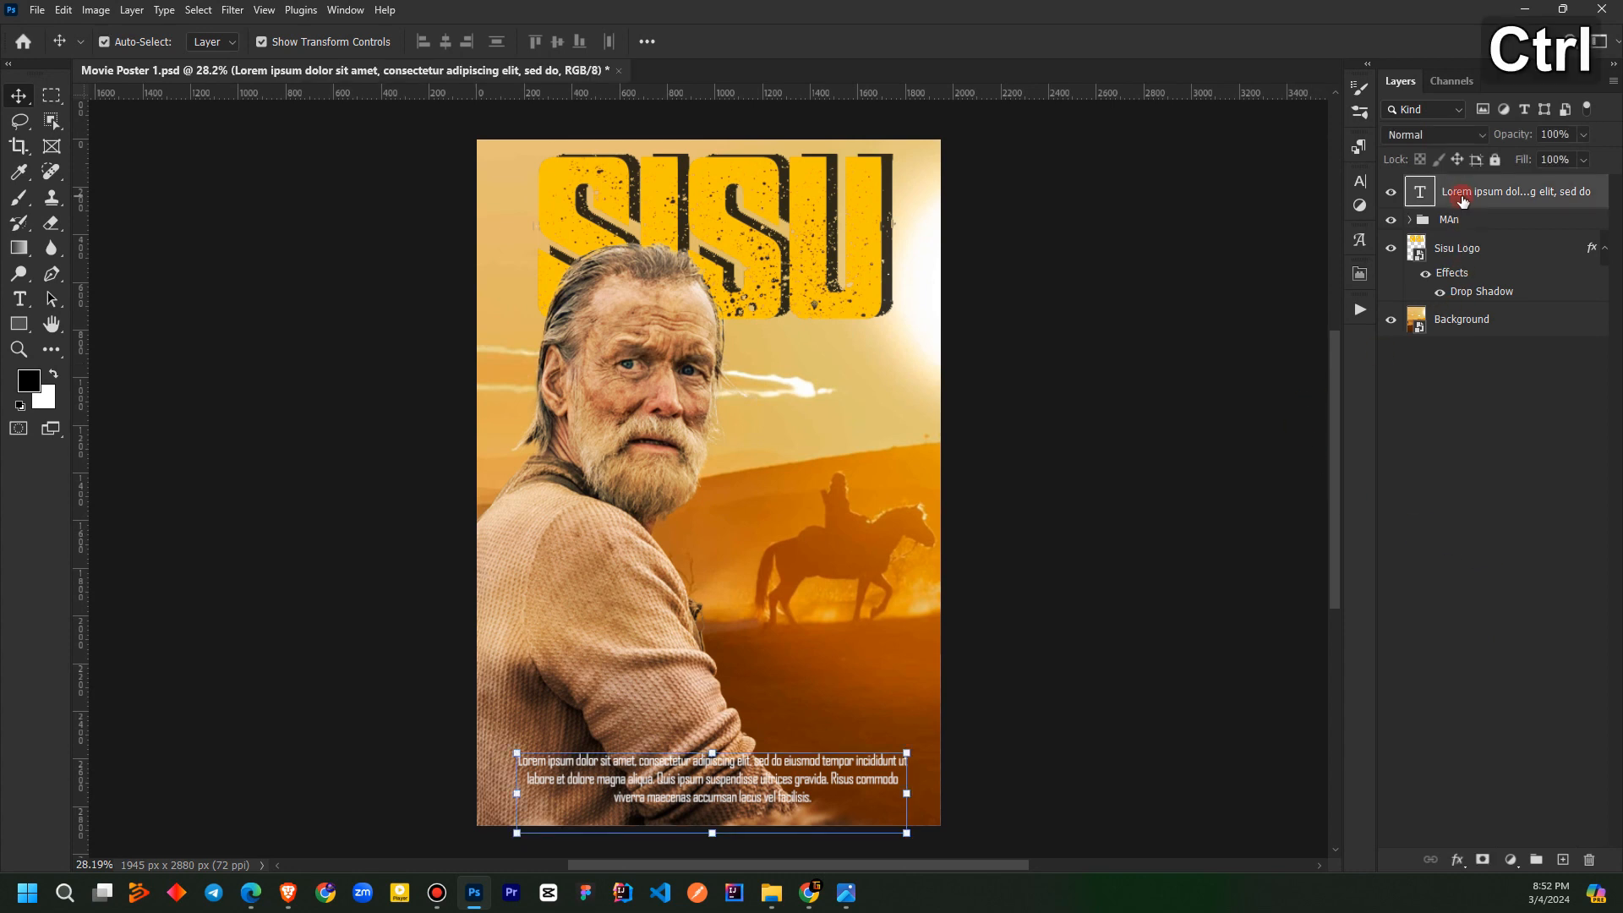
{"action": "key", "text": "ctrl+shift+alt+e"}
{"action": "left_click", "coordinate": [1517, 528]}
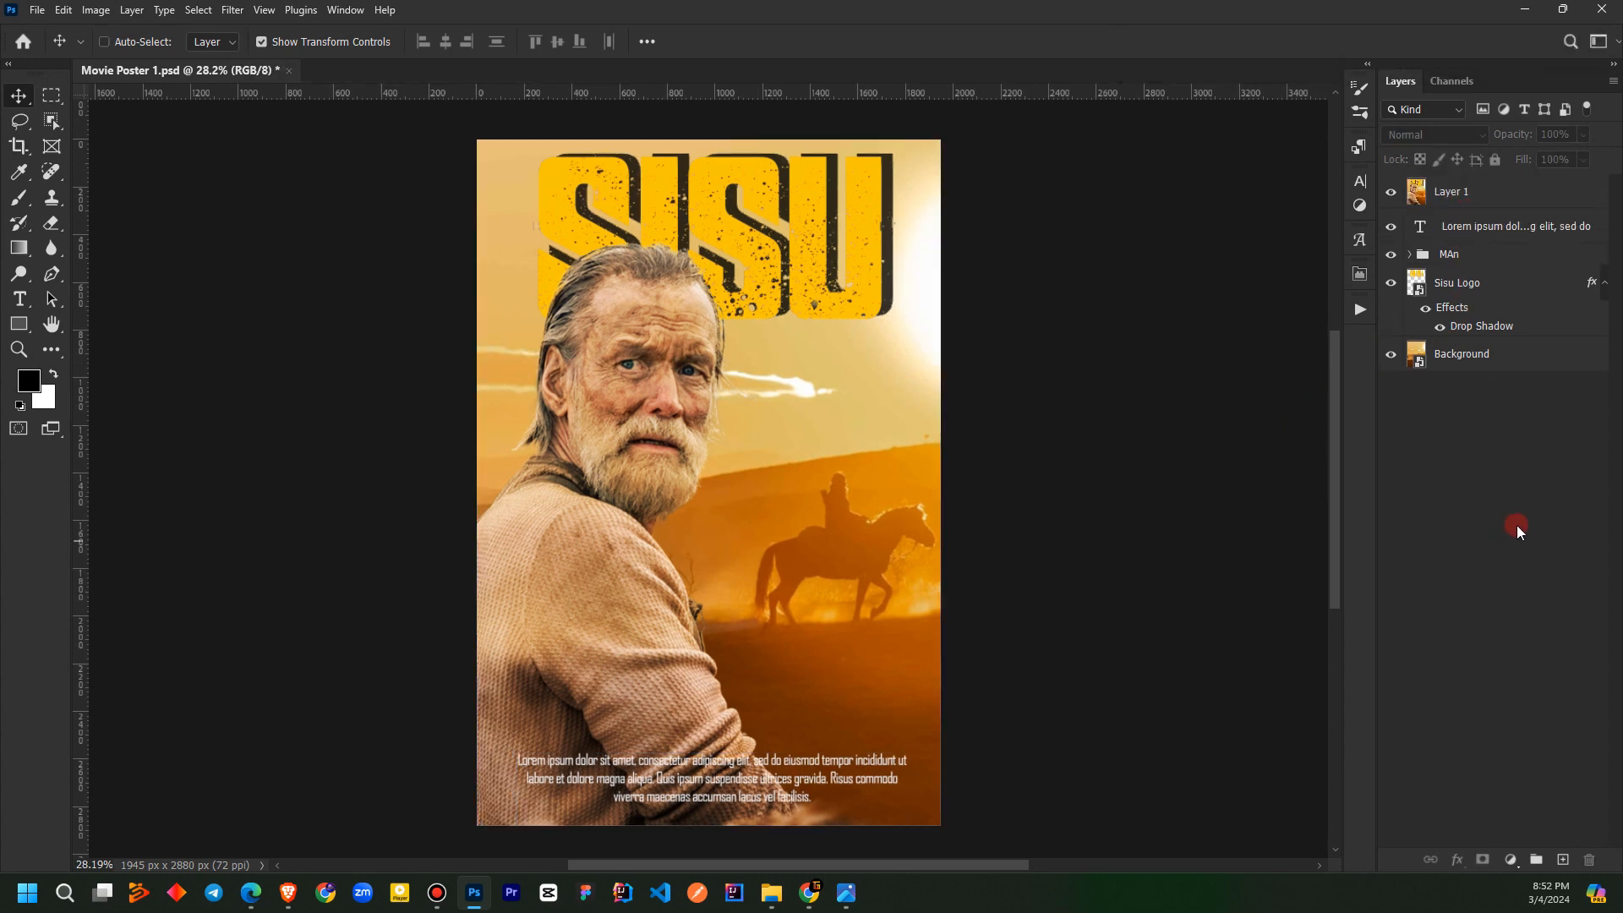
{"action": "right_click", "coordinate": [1435, 192]}
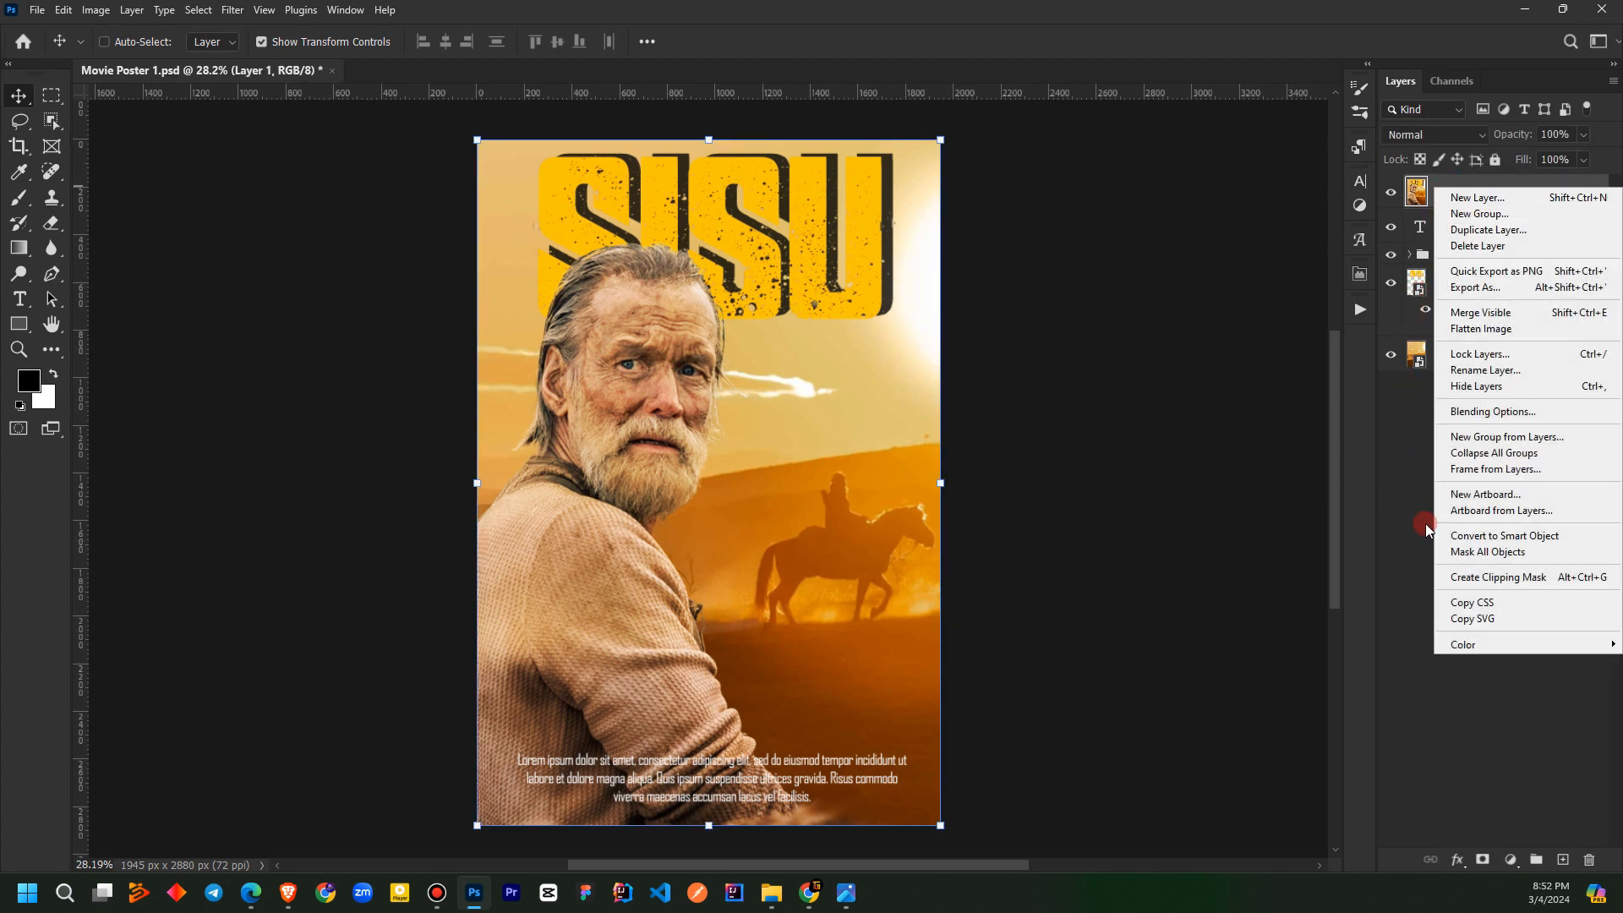
{"action": "left_click", "coordinate": [1477, 535]}
{"action": "left_click", "coordinate": [1476, 531]}
{"action": "left_click", "coordinate": [1465, 193]}
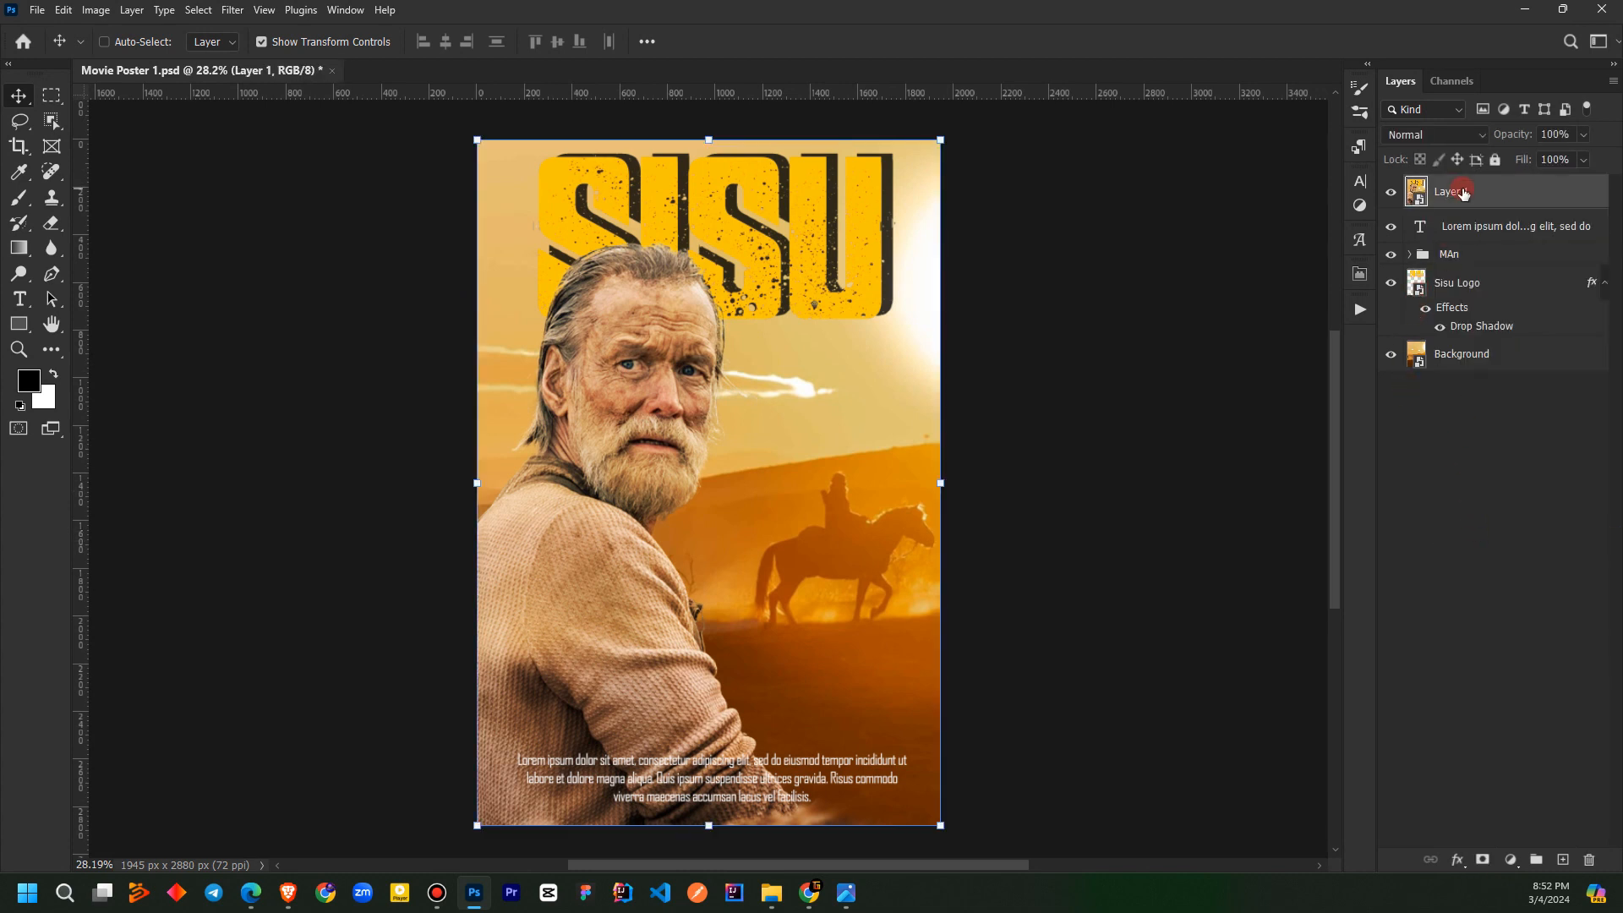
Start the Camera Raw Filter on the merged layer and set exposure to -0.40, contrast to +30 and highlights to +11
{"action": "left_click", "coordinate": [232, 11]}
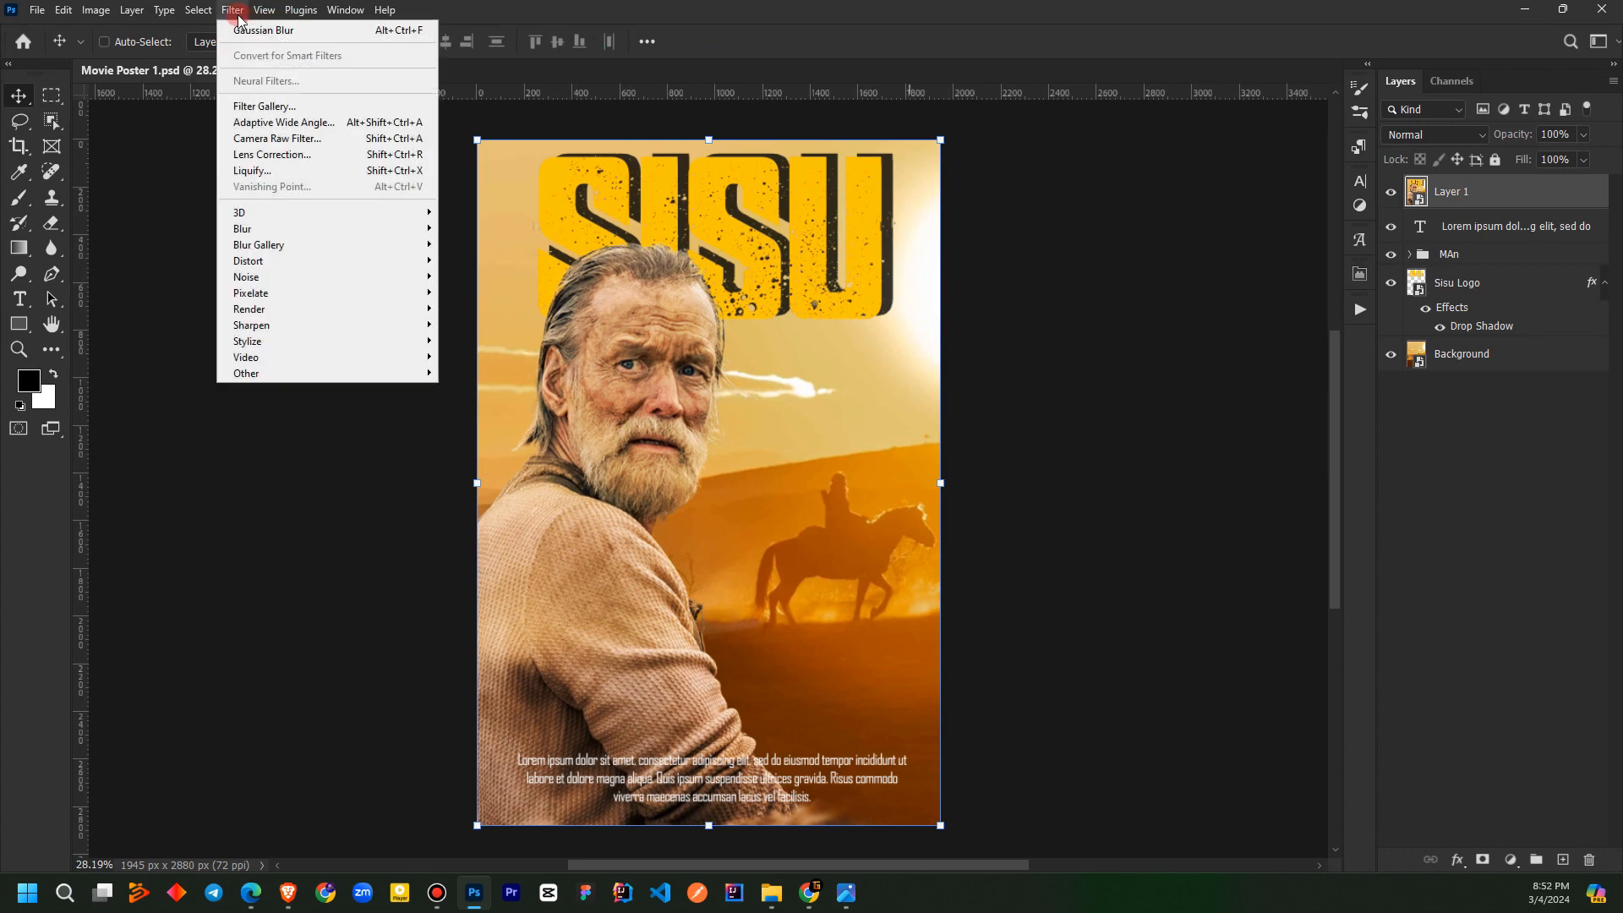
{"action": "left_click", "coordinate": [249, 142]}
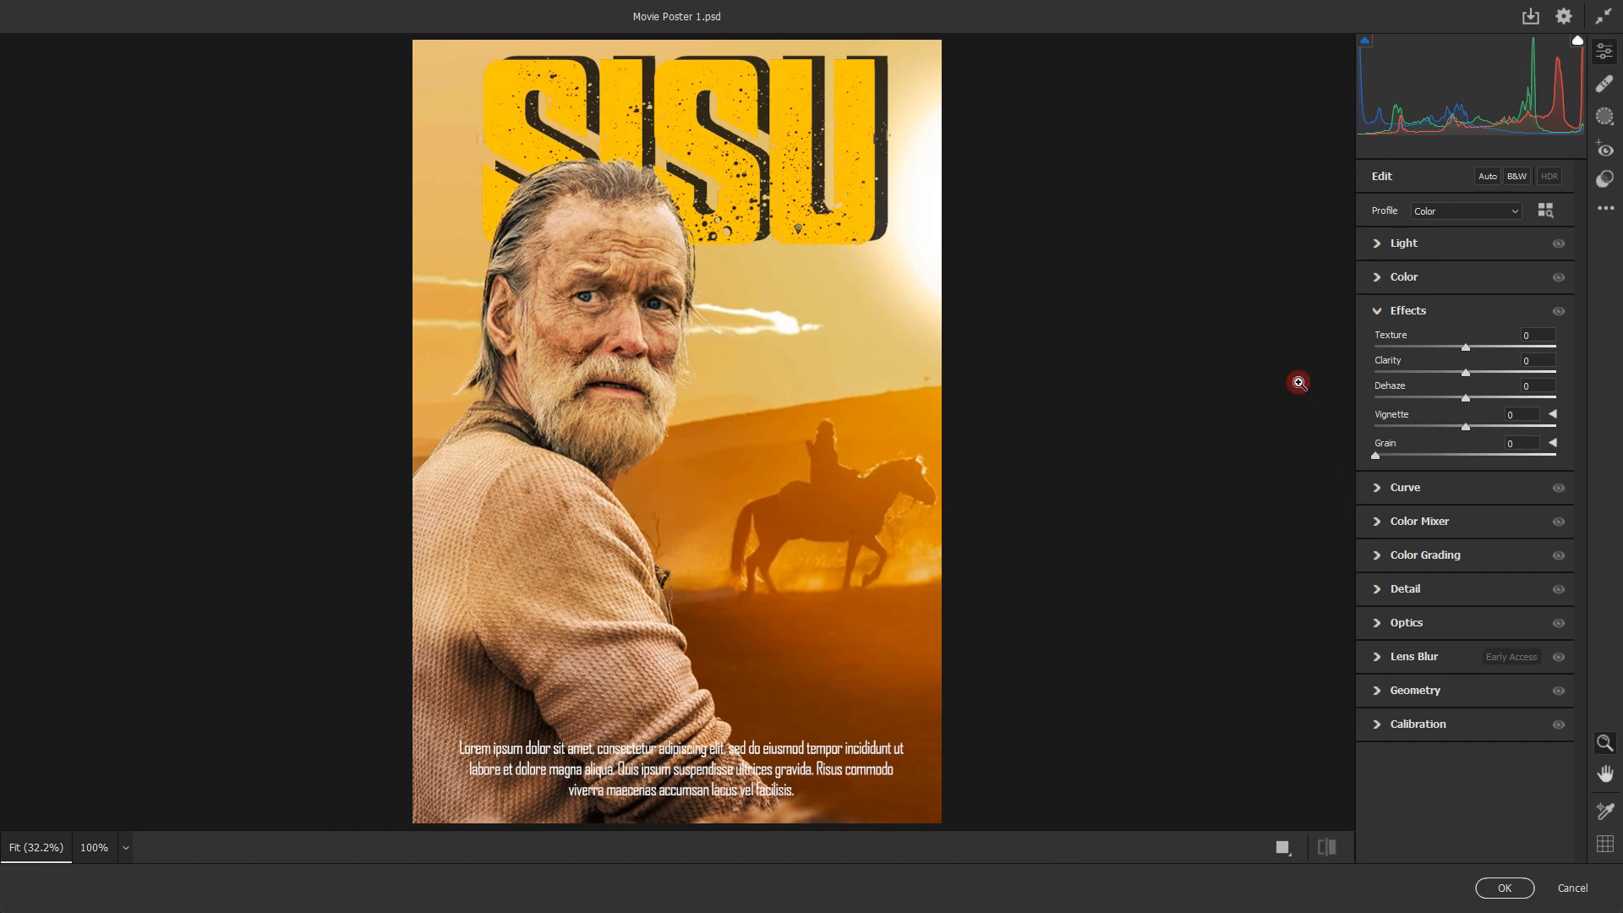
{"action": "left_click", "coordinate": [1378, 245]}
{"action": "left_click_drag", "start_coordinate": [1466, 285], "coordinate": [1474, 331]}
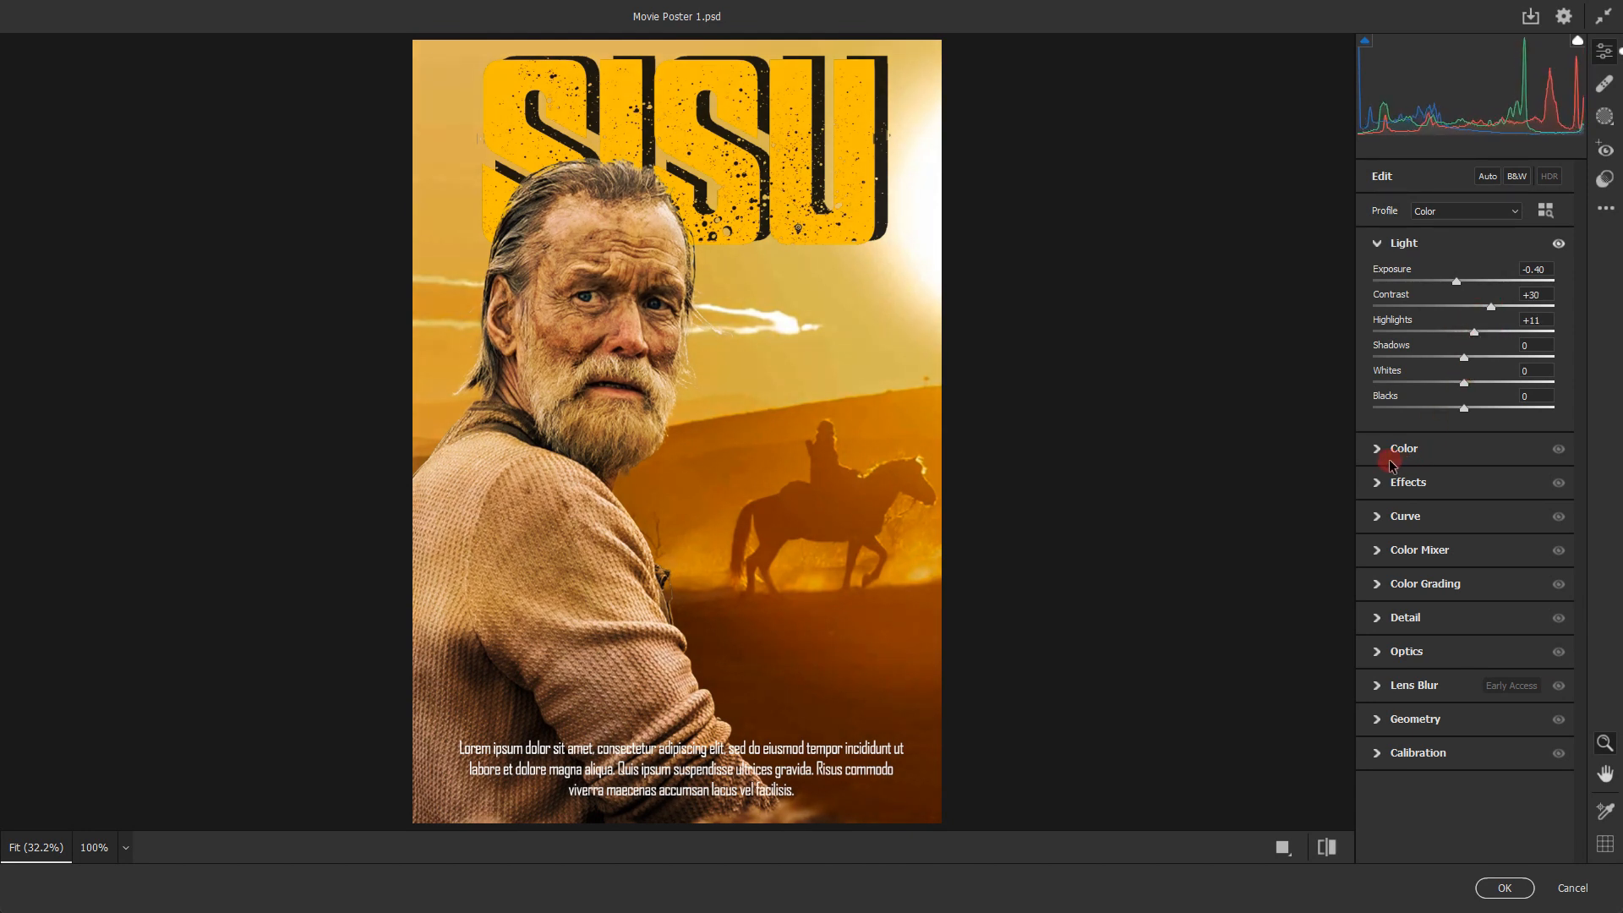
Set the Camera Raw texture to +72 and clarity to +23
{"action": "left_click", "coordinate": [1374, 488]}
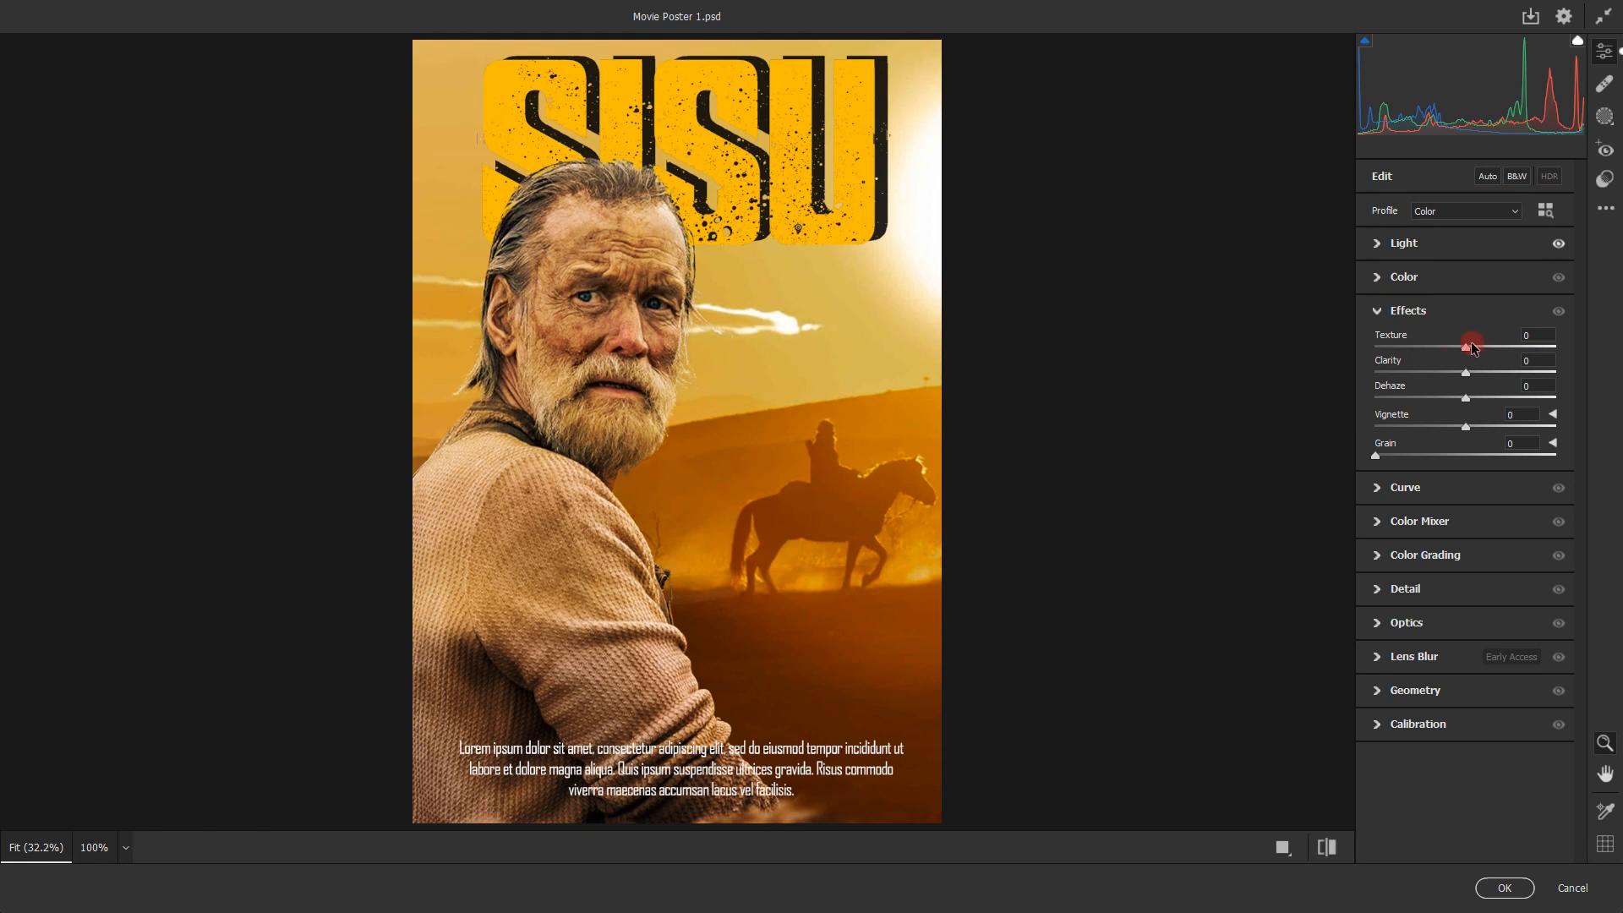
{"action": "mouse_move", "coordinate": [1471, 355]}
{"action": "left_mouse_down"}
{"action": "mouse_move", "coordinate": [1533, 359]}
{"action": "mouse_move", "coordinate": [1490, 380]}
{"action": "left_mouse_up"}
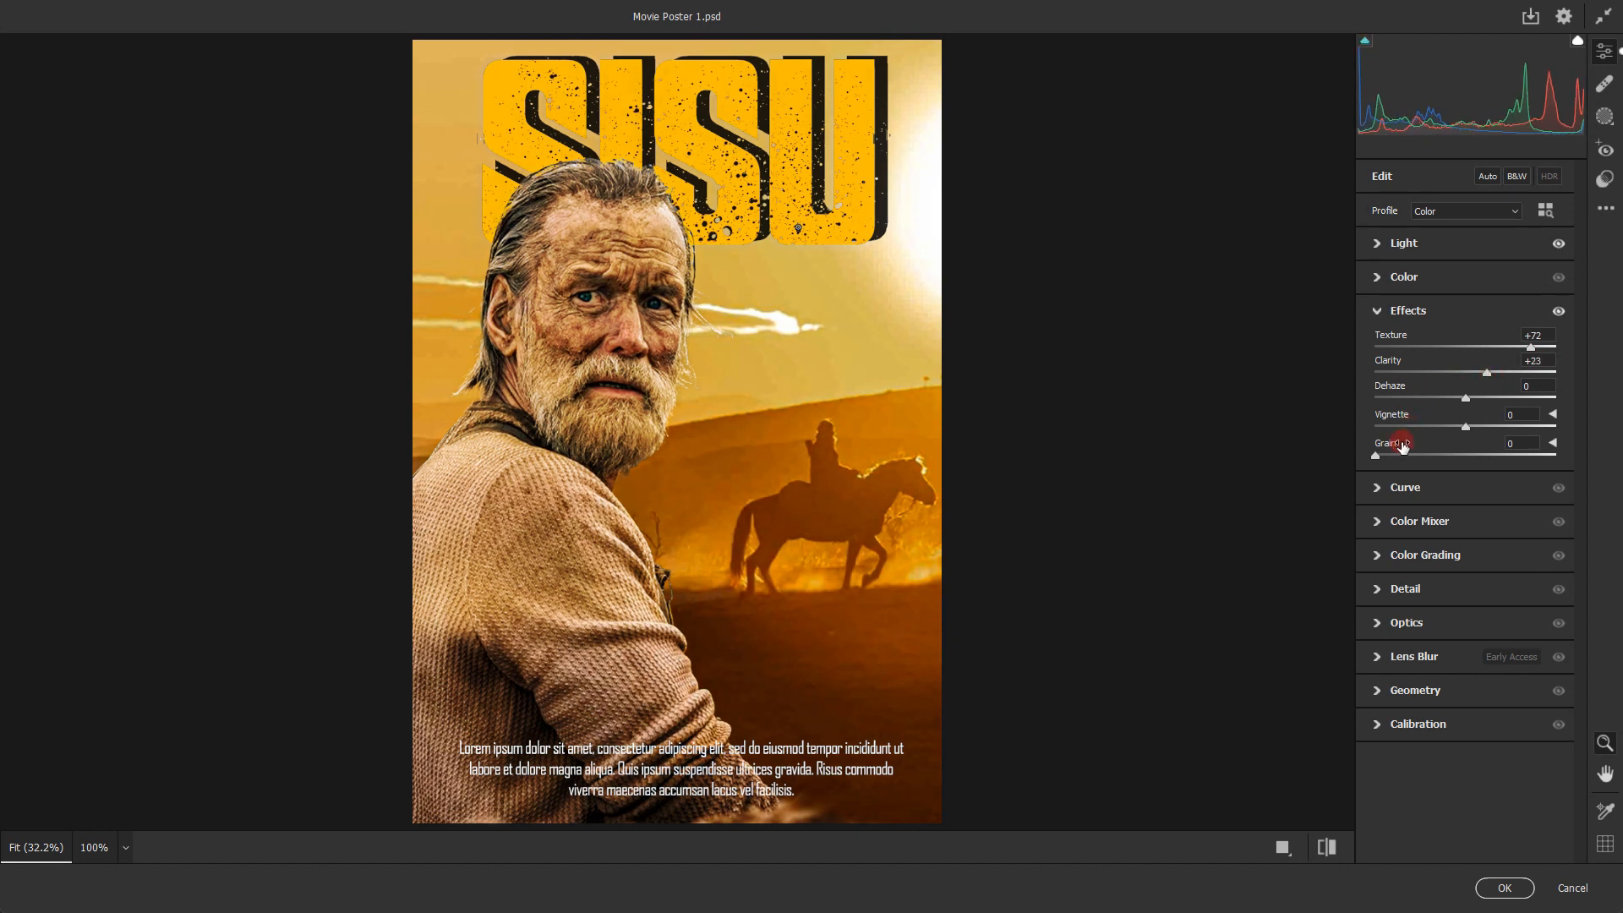
{"action": "left_click", "coordinate": [1382, 314]}
{"action": "left_click", "coordinate": [1381, 378]}
{"action": "left_click", "coordinate": [1380, 378]}
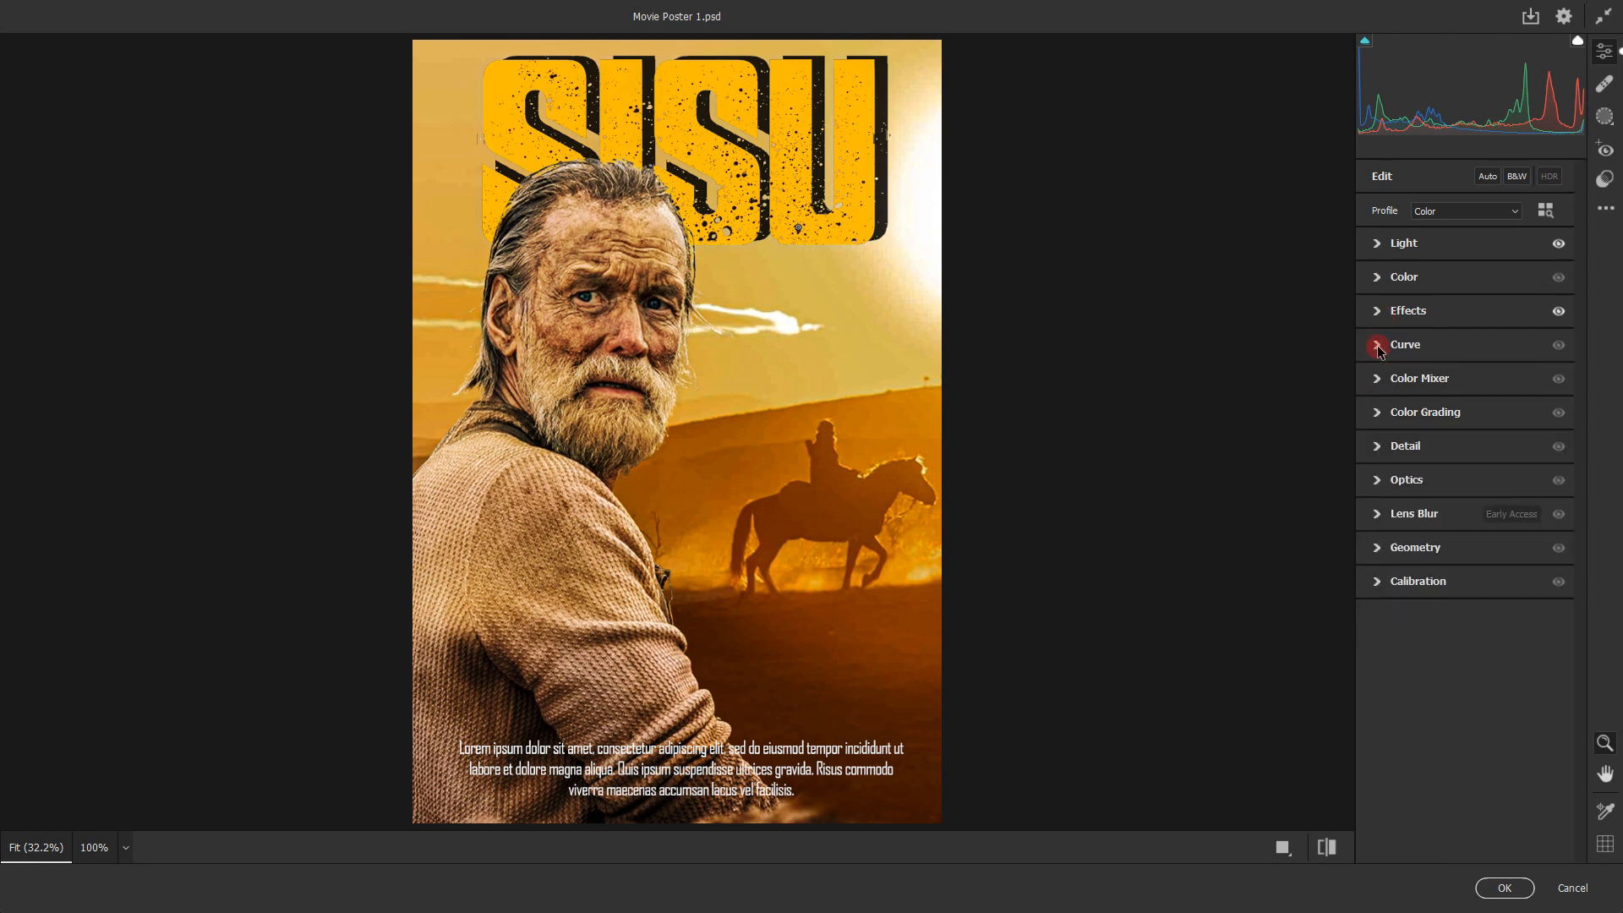
{"action": "left_click", "coordinate": [1378, 343]}
{"action": "left_click", "coordinate": [1377, 342]}
{"action": "left_click", "coordinate": [1377, 312]}
{"action": "left_click", "coordinate": [1378, 313]}
Set the Camera Raw saturation to +15, temperature to -8 and tint to -7
{"action": "left_click", "coordinate": [1378, 282]}
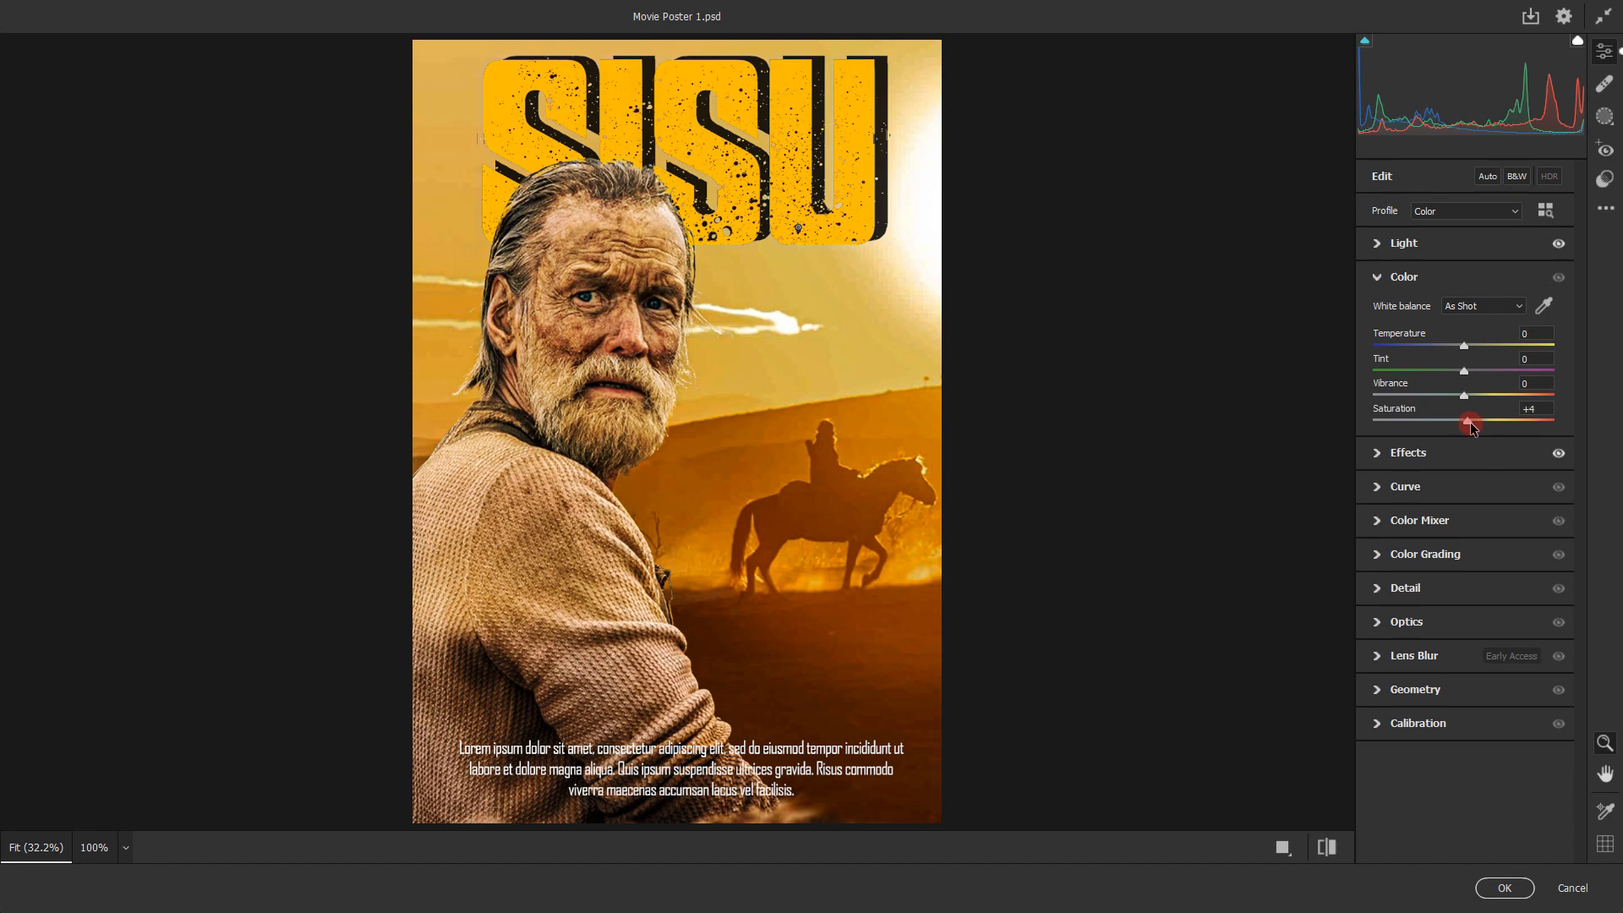
{"action": "left_click_drag", "start_coordinate": [1472, 427], "coordinate": [1478, 423]}
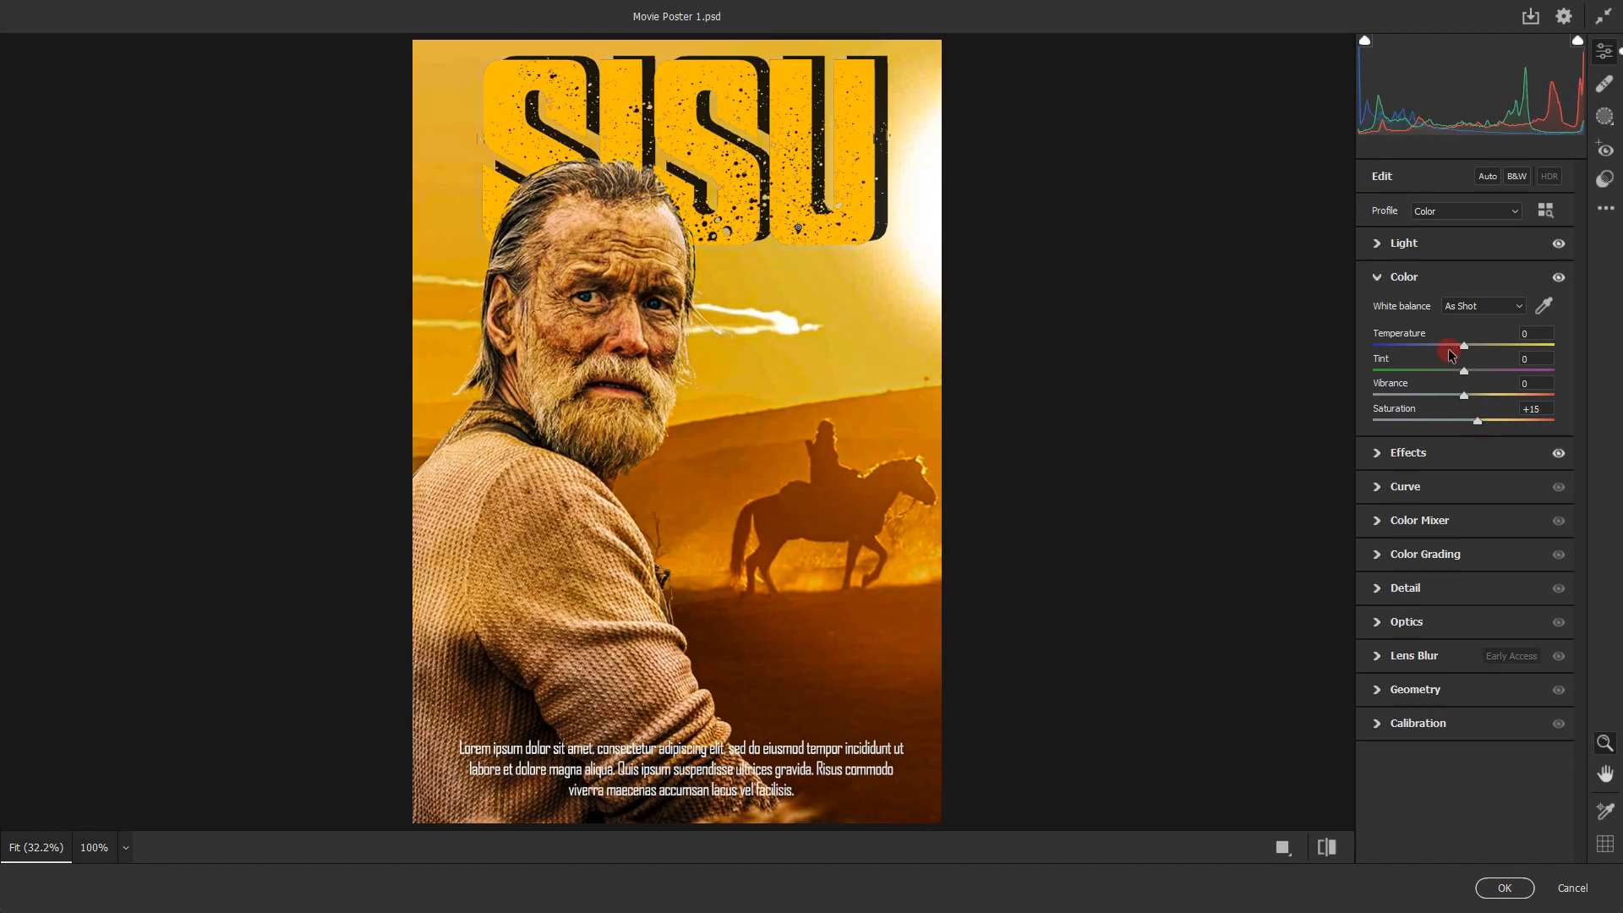
{"action": "mouse_move", "coordinate": [1464, 347]}
{"action": "left_mouse_down"}
{"action": "mouse_move", "coordinate": [1447, 347]}
{"action": "mouse_move", "coordinate": [1481, 367]}
{"action": "mouse_move", "coordinate": [1462, 369]}
{"action": "left_mouse_up"}
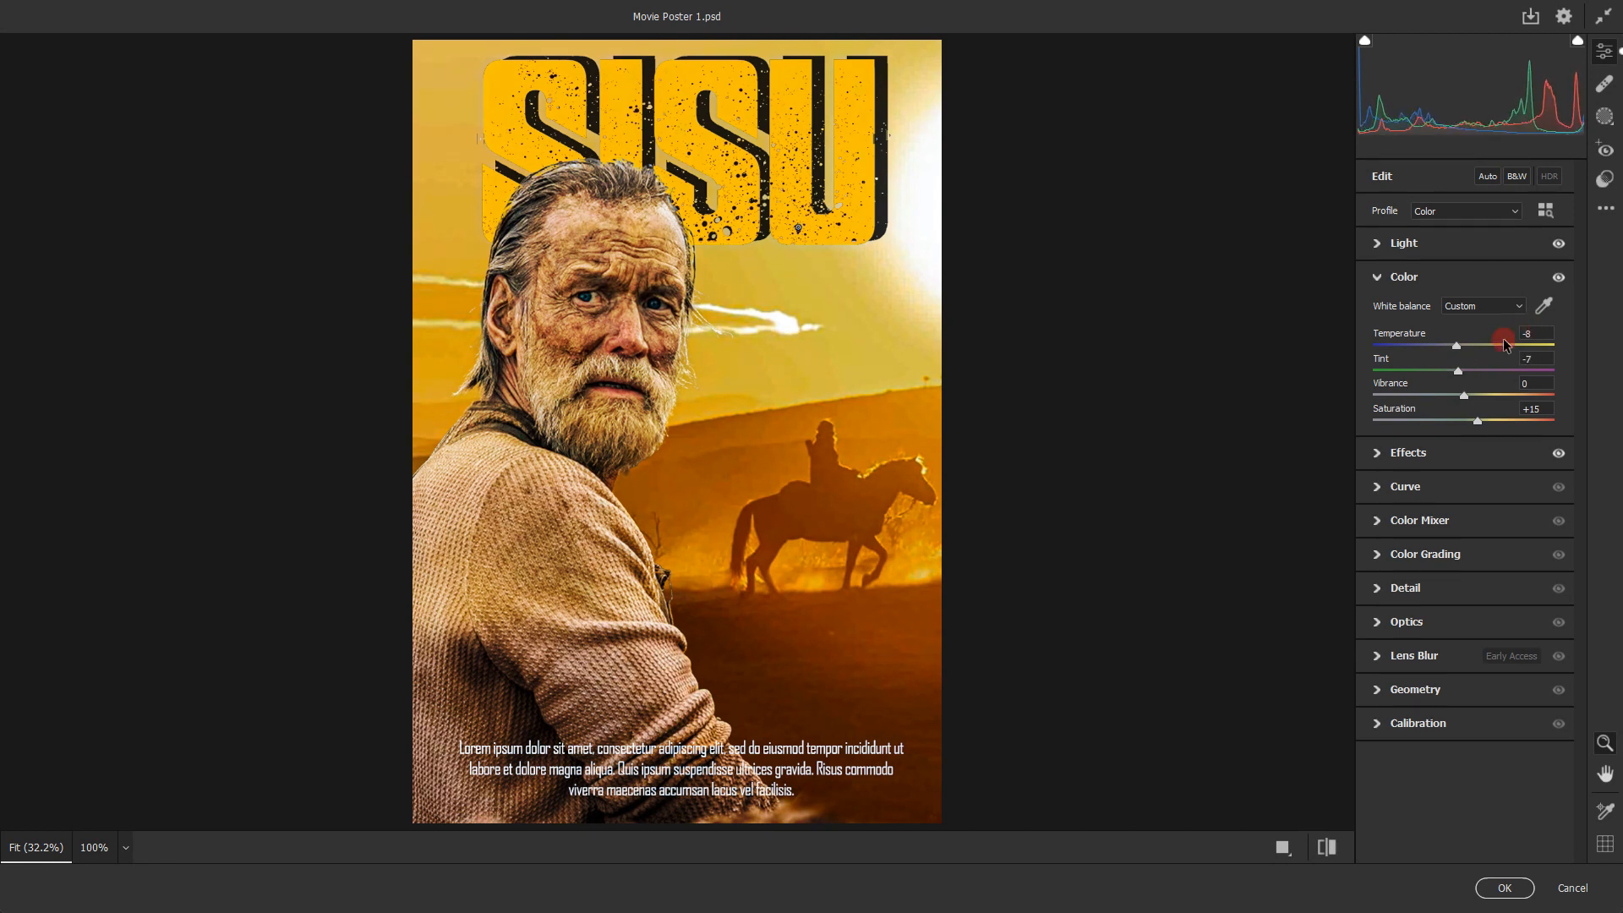
{"action": "left_click", "coordinate": [1384, 287]}
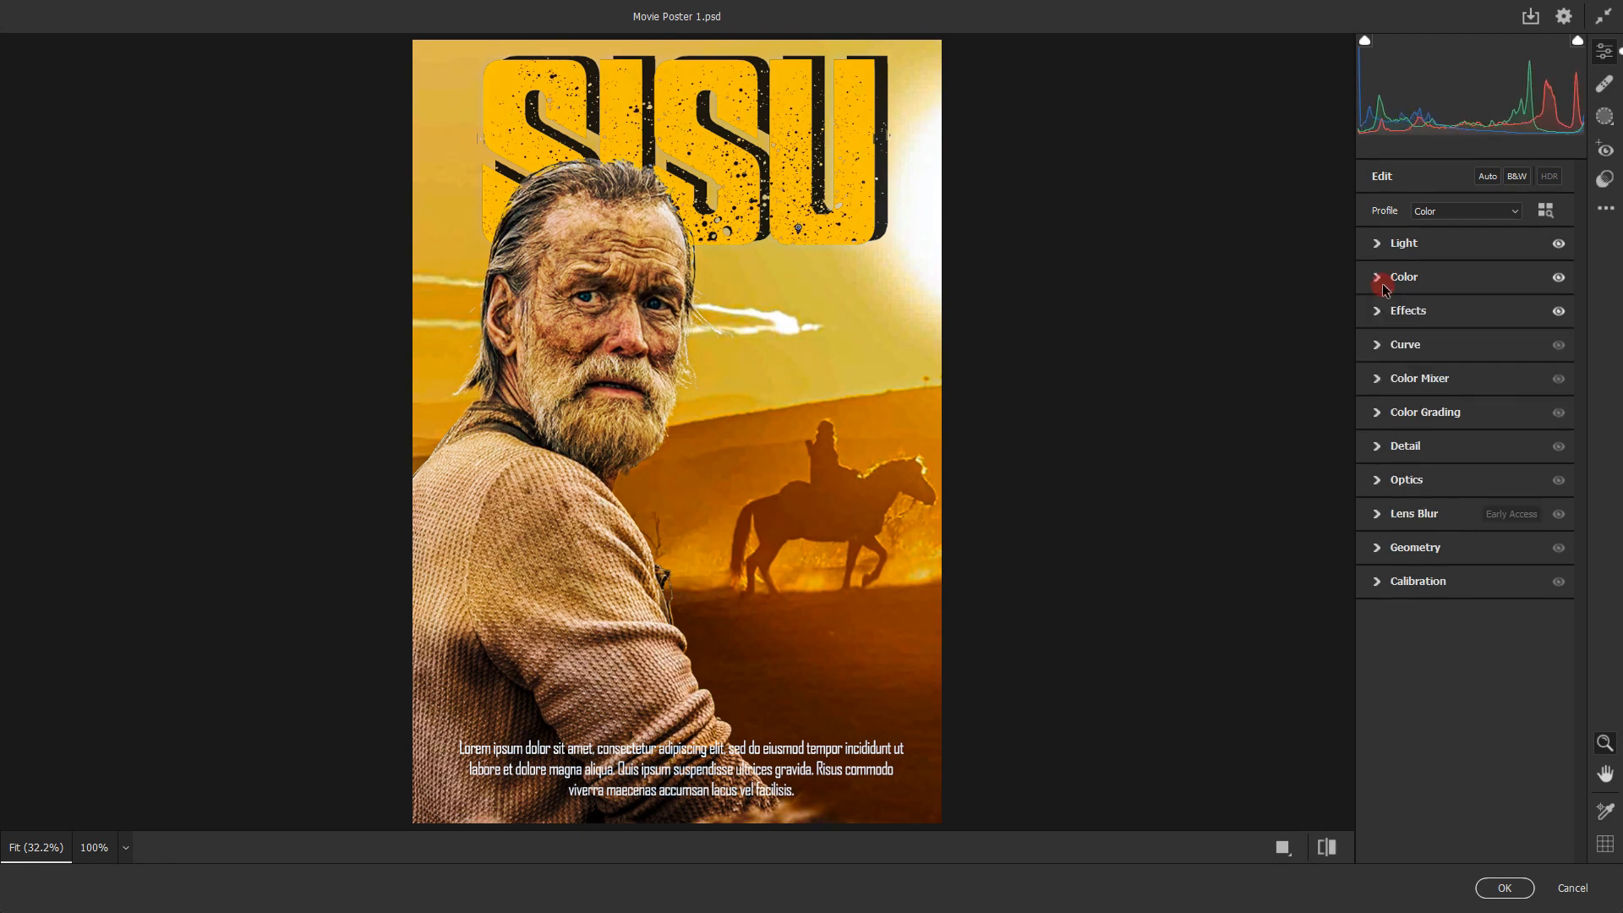
Set sharpening to about 128, raise noise reduction slightly, and apply the Camera Raw filter to the merged layer
{"action": "left_click", "coordinate": [1381, 450]}
{"action": "left_click_drag", "start_coordinate": [1407, 487], "coordinate": [1527, 488]}
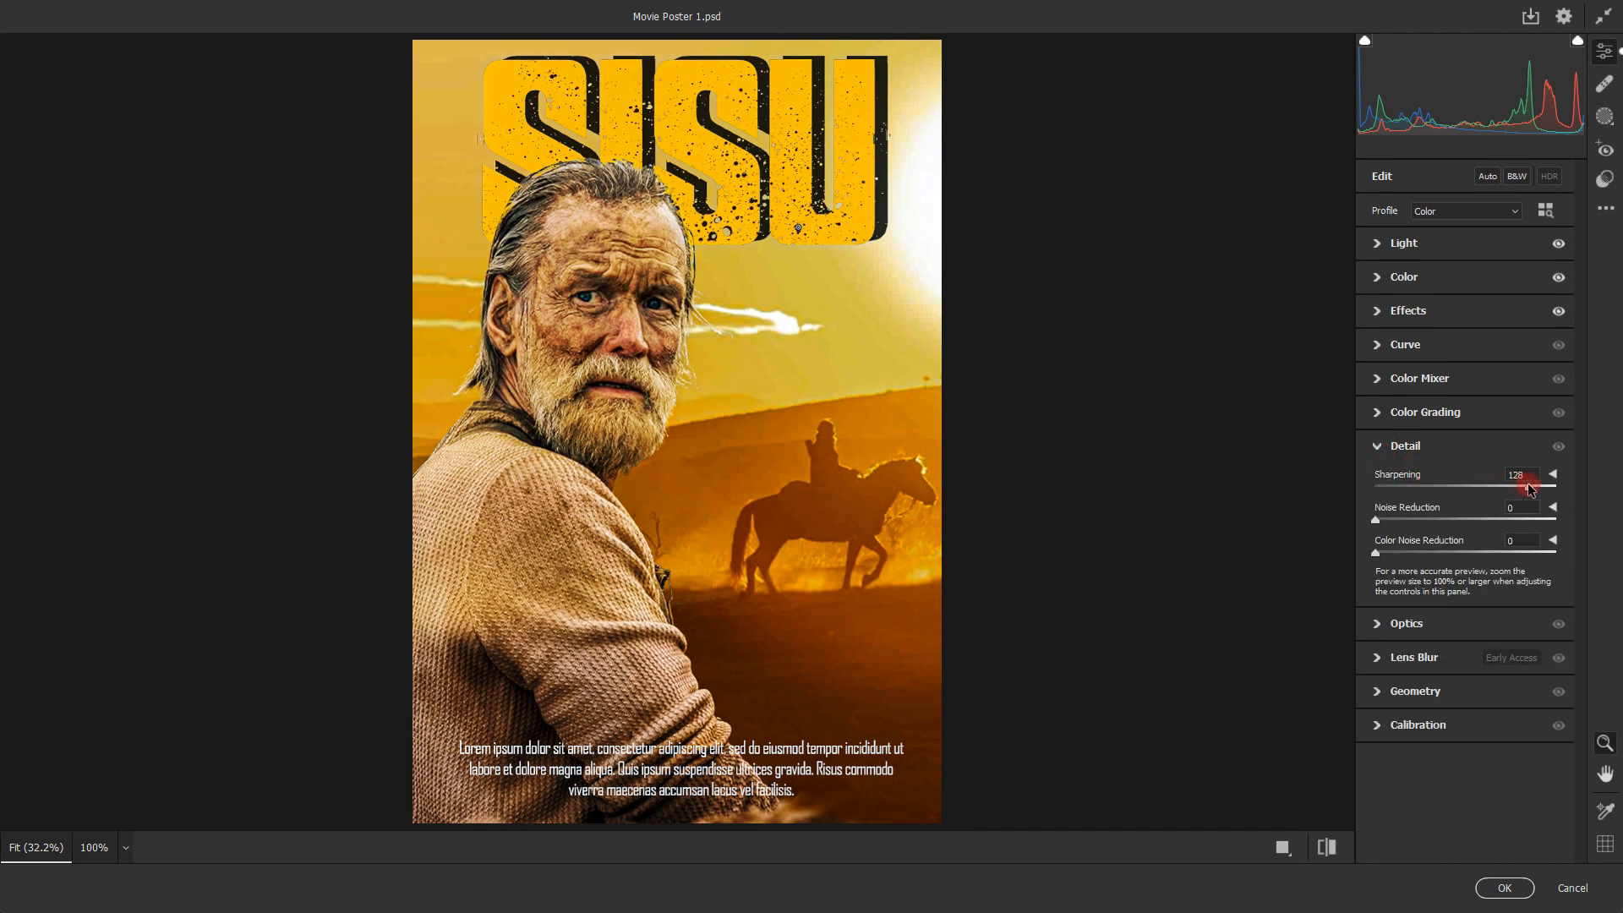
{"action": "left_click_drag", "start_coordinate": [1393, 518], "coordinate": [1417, 519]}
{"action": "left_click", "coordinate": [1504, 887]}
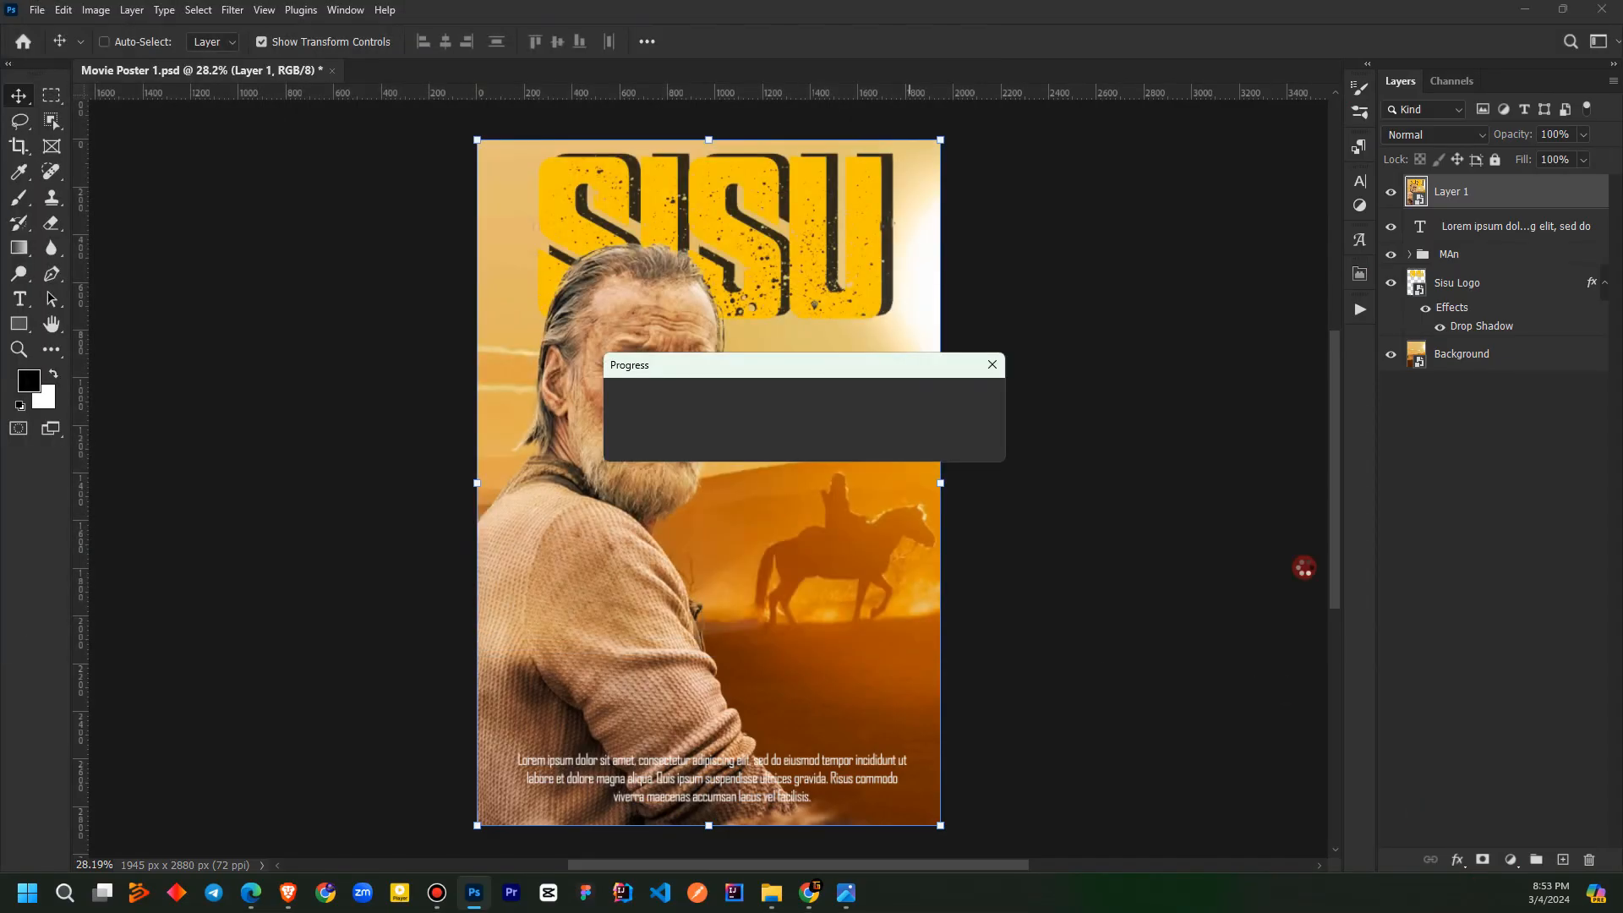
{"action": "left_click", "coordinate": [1503, 574]}
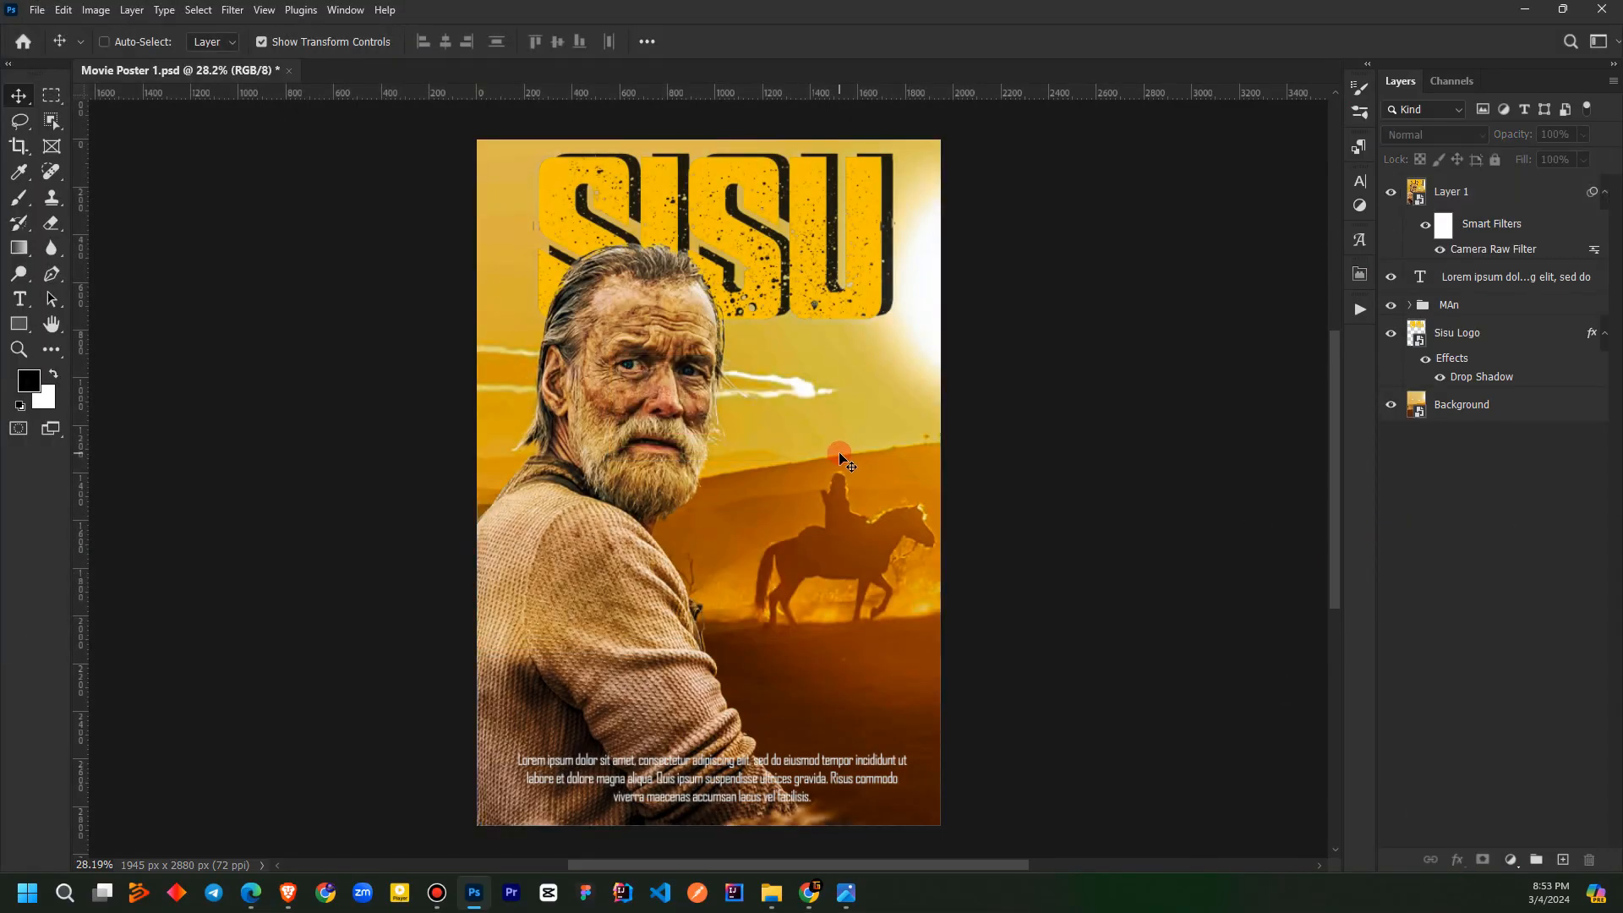
{"action": "key", "text": "alt"}
{"action": "scroll", "coordinate": [704, 448], "scroll_direction": "up", "scroll_amount": 1}
{"action": "scroll", "coordinate": [704, 448], "scroll_direction": "down", "scroll_amount": 1}
{"action": "key", "text": "F10"}
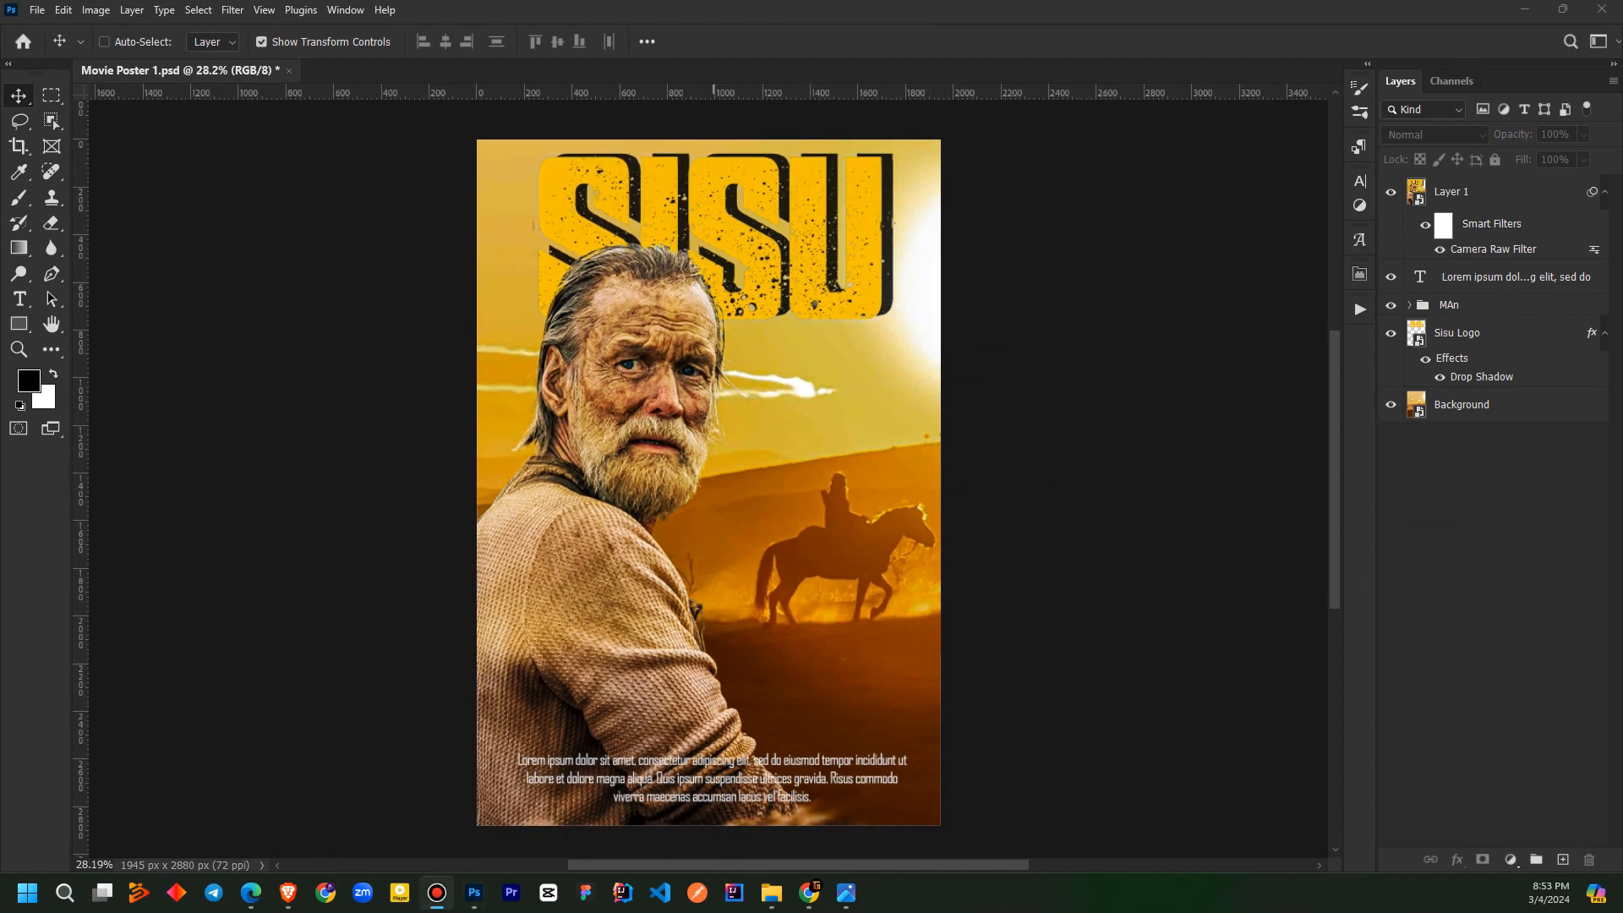